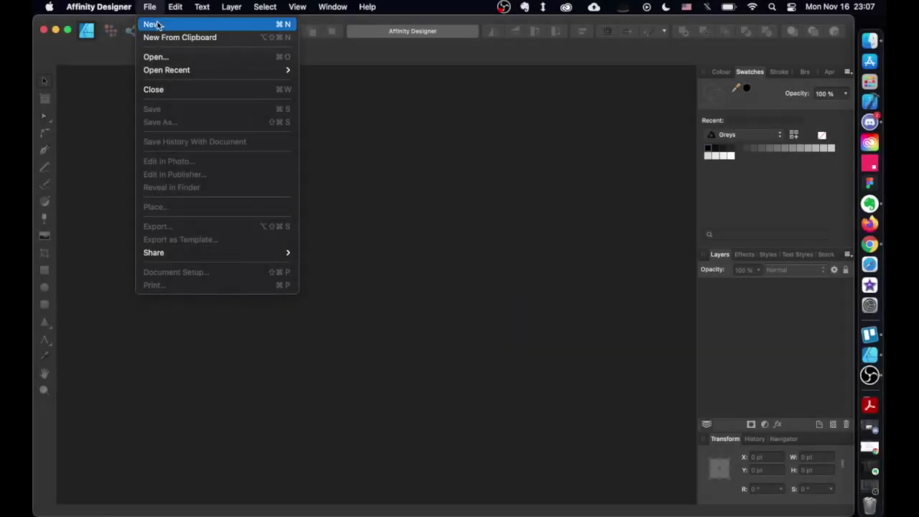
Create a new document from the iPhone X/XS device preset, giving one 375 × 812 pt artboard.
left_click(154, 25)
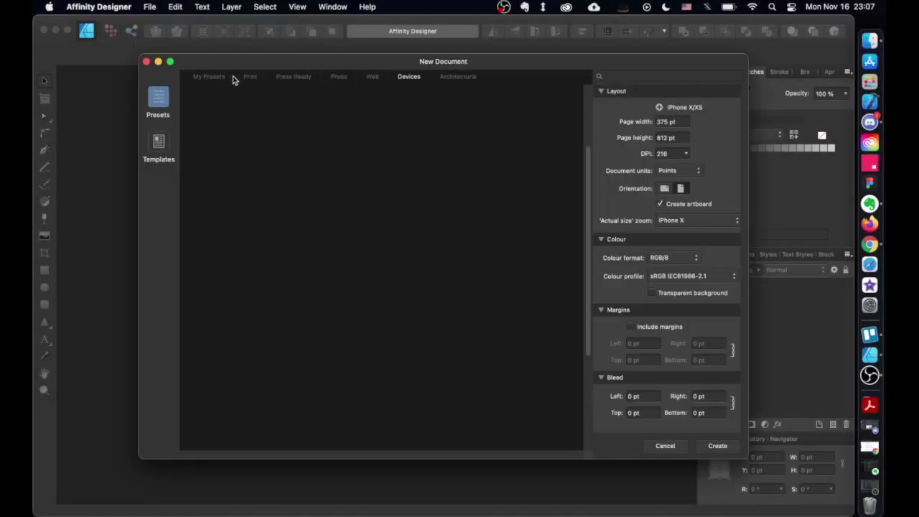
left_click(415, 79)
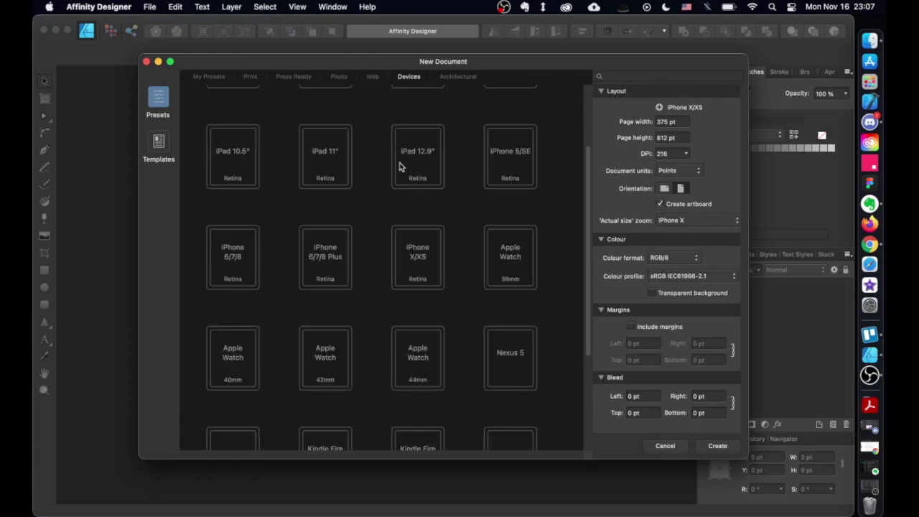
left_click(416, 265)
double_click(417, 264)
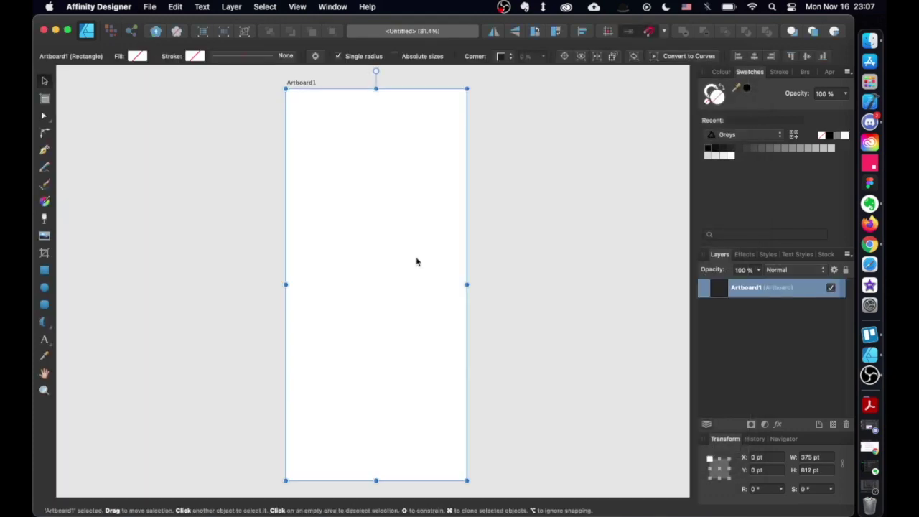
Shift the view left and place a duplicate artboard to the right of the original.
scroll(416, 262, "down", 5)
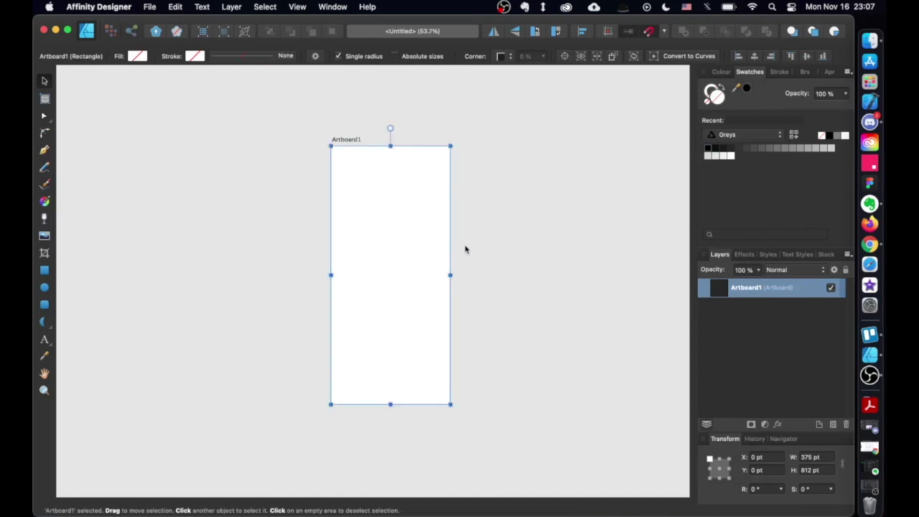
scroll(467, 248, "down", 1)
left_click_drag(560, 237, 391, 238)
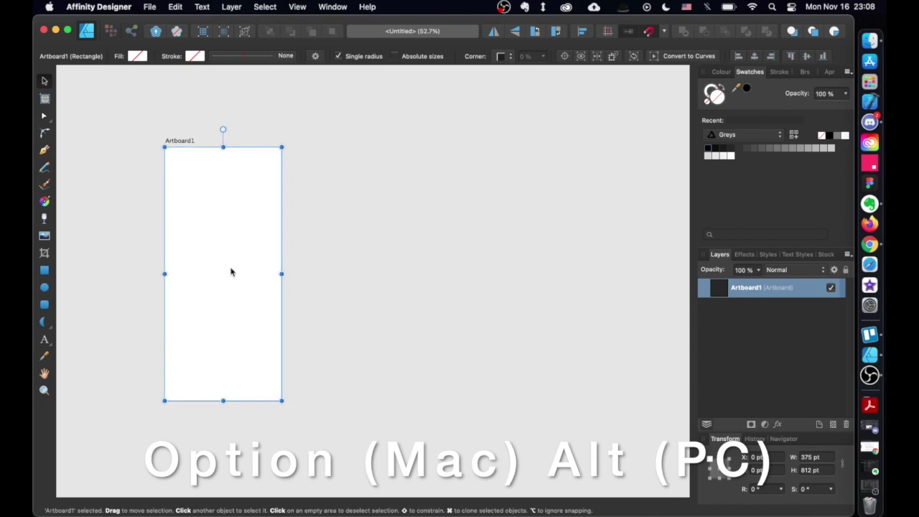
left_click_drag(230, 271, 376, 250)
left_click_drag(565, 222, 391, 207)
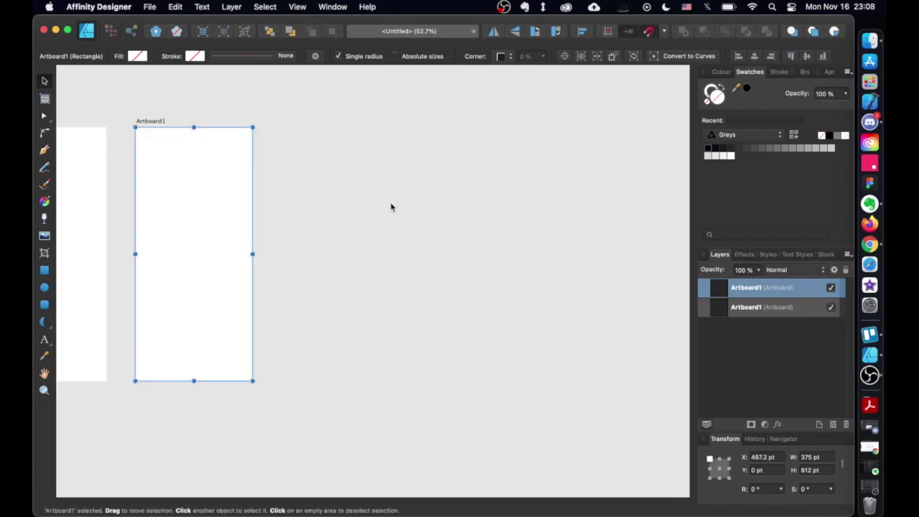
Add more artboard copies to the right until five sit in a row.
left_click_drag(216, 273, 520, 232)
key("space")
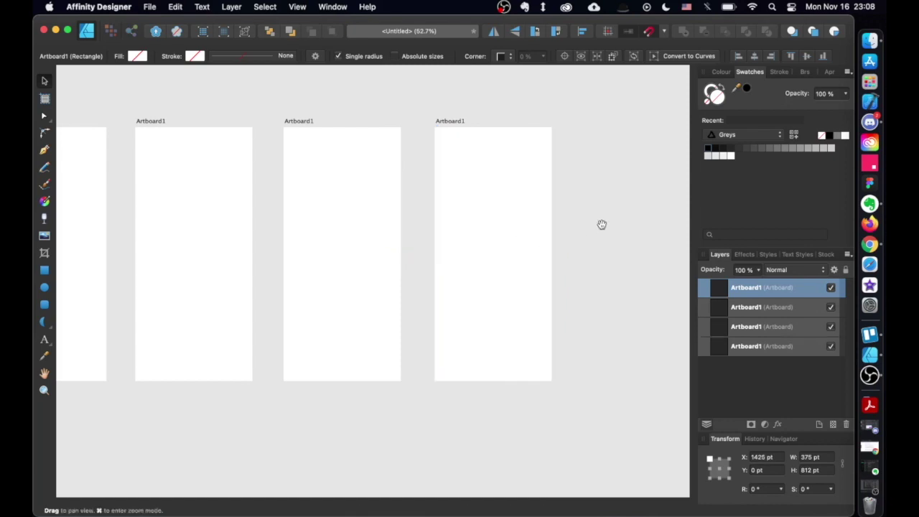
left_click_drag(602, 225, 462, 251)
left_click(343, 281)
left_click_drag(341, 279, 472, 270)
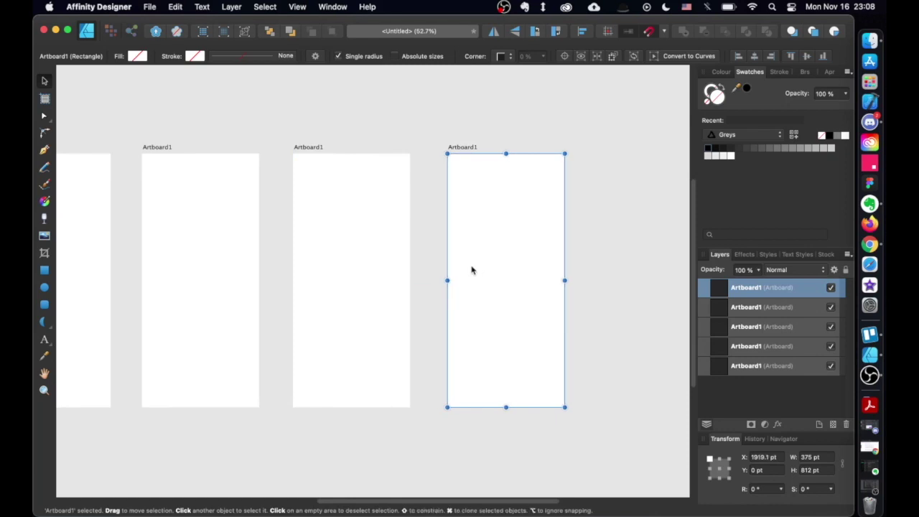
scroll(430, 265, "down", 5)
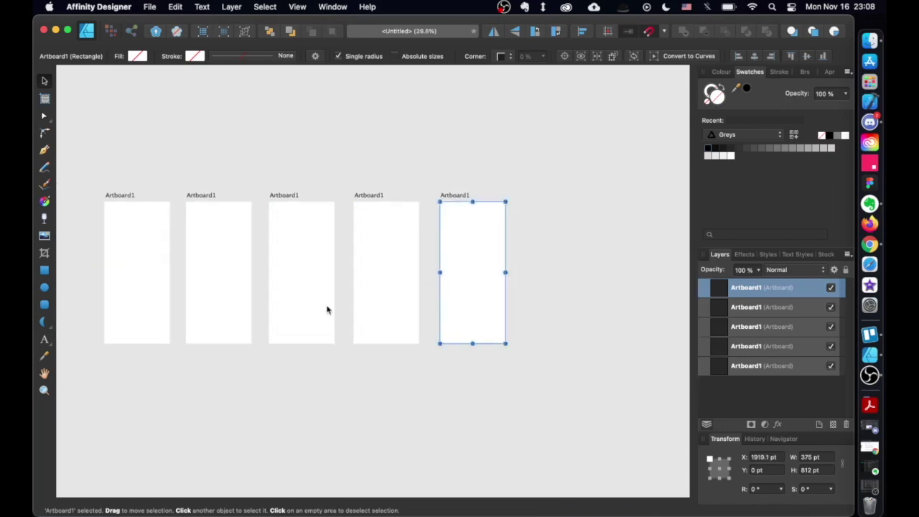
scroll(327, 310, "left", 5)
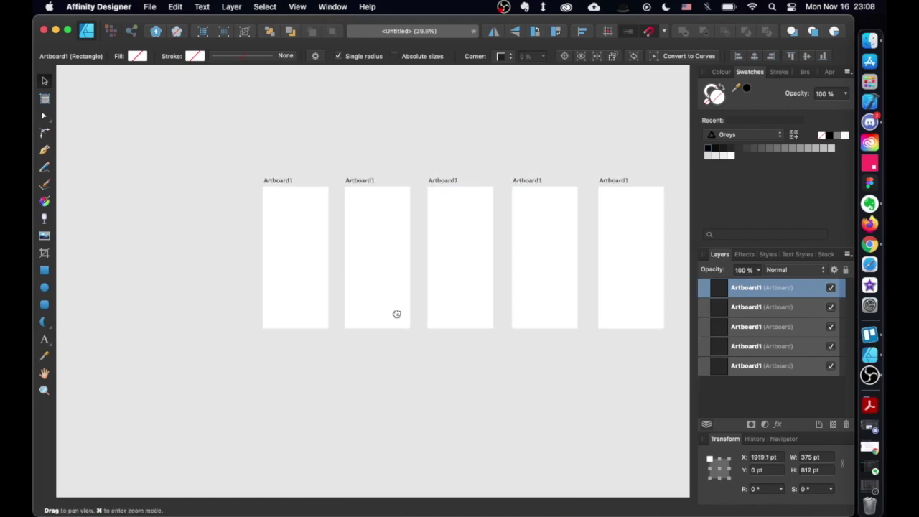
left_click(287, 305)
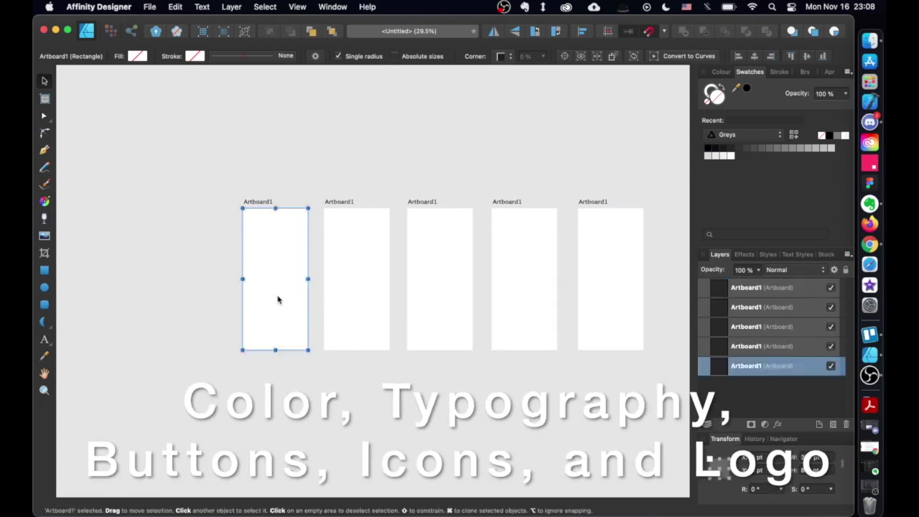
Rename the first two artboards Color and Typography in the Layers panel.
double_click(750, 368)
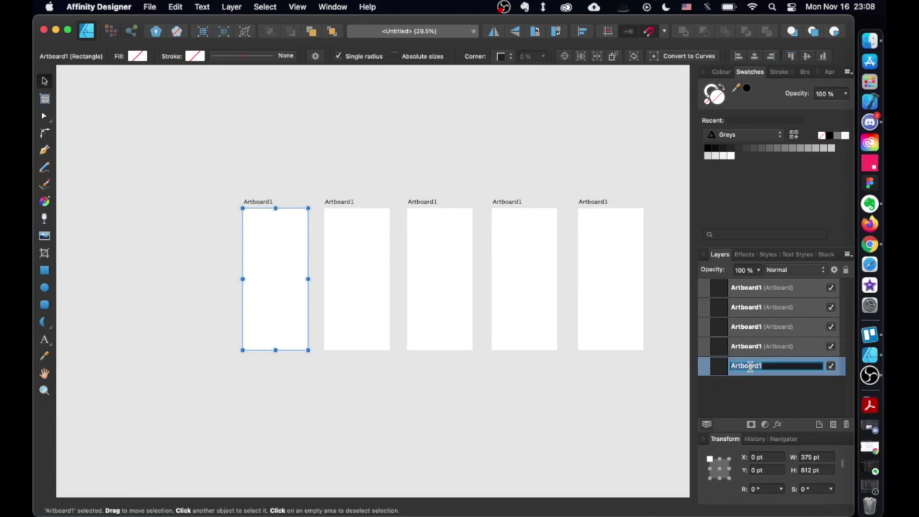
type("Color")
key("Return")
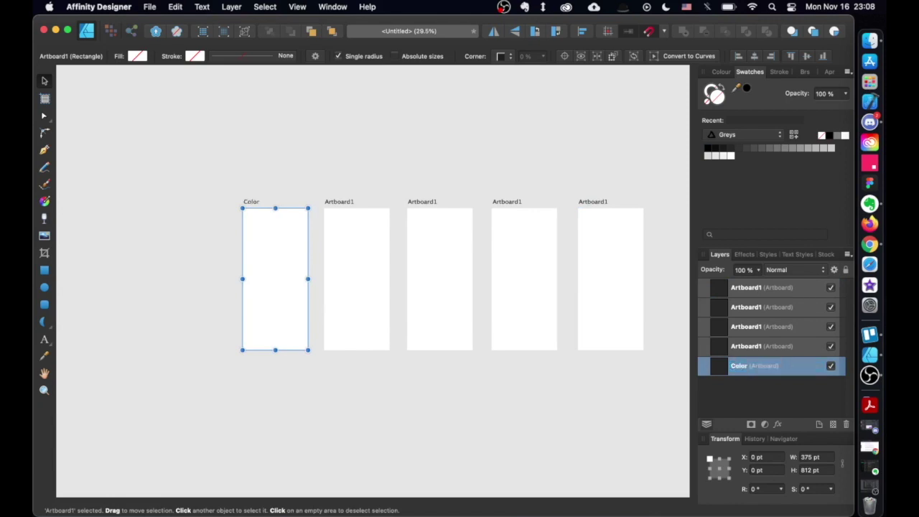
left_click(754, 347)
double_click(755, 347)
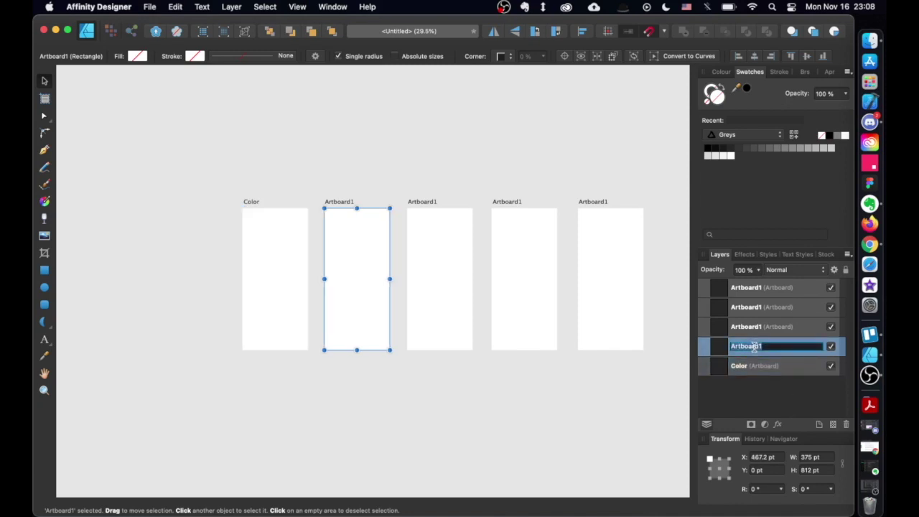
type("Typography")
Rename the remaining three artboards Button, Icon and Logo.
double_click(763, 326)
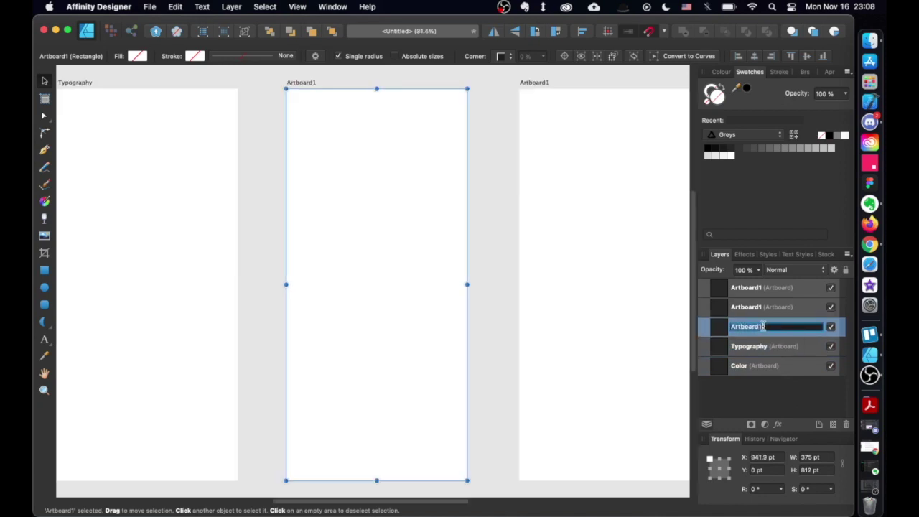
type("Button")
left_click(761, 306)
double_click(762, 306)
type("Icon")
left_click(755, 290)
double_click(755, 290)
type("Logo")
key("Return")
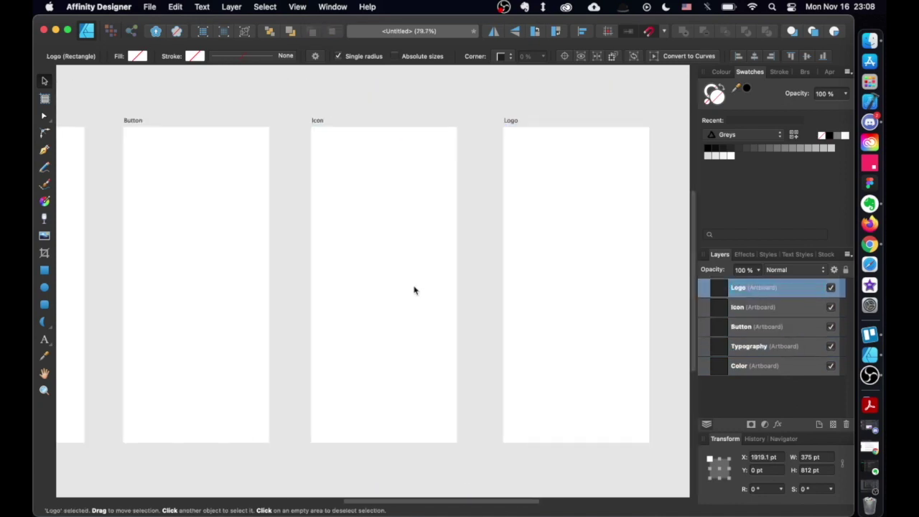
scroll(414, 291, "down", 3)
left_click(285, 275)
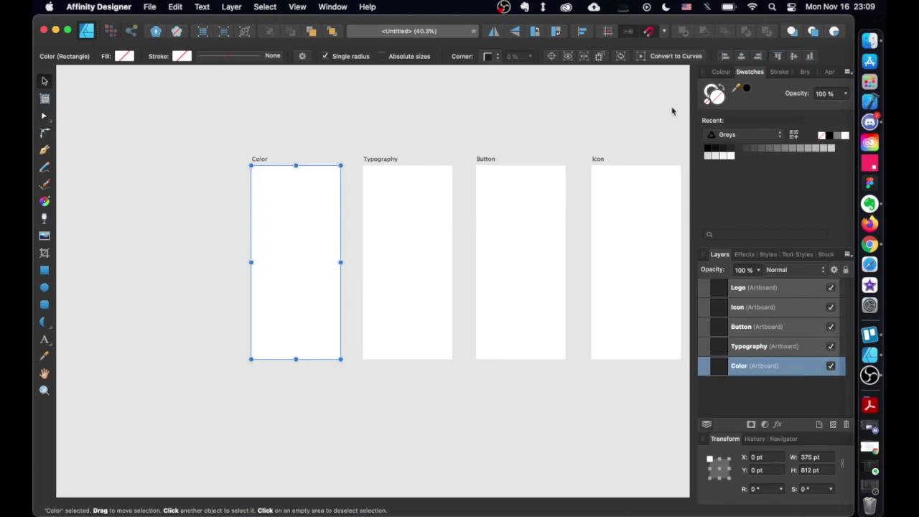
Draw a square near the top-left of the Color artboard.
left_click(44, 270)
scroll(304, 190, "up", 3)
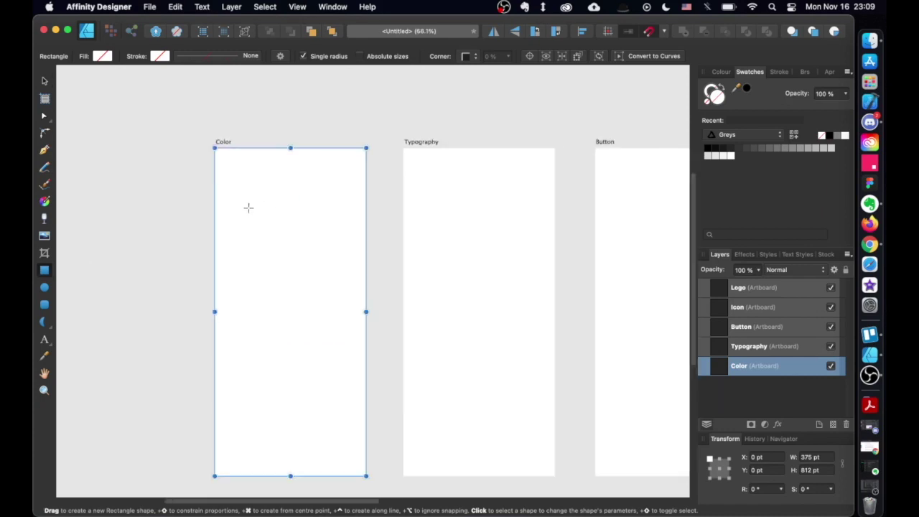
left_click_drag(232, 178, 275, 219)
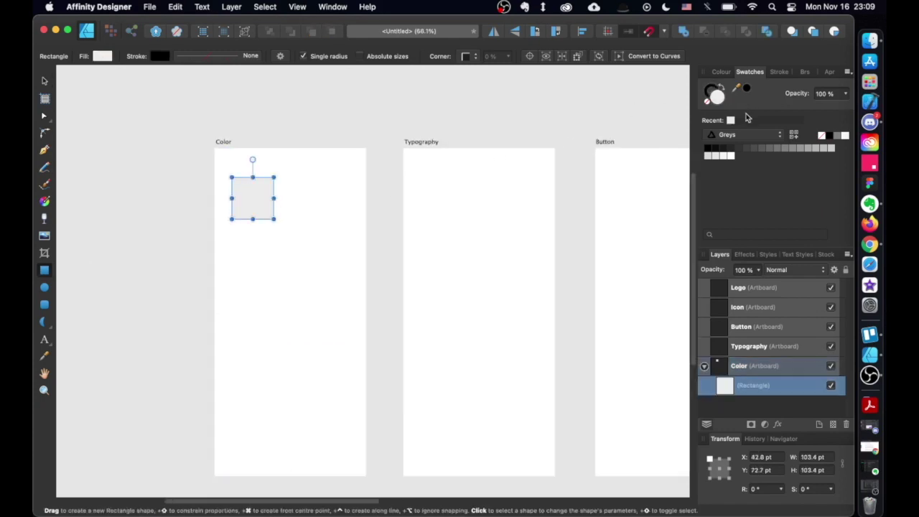
Fill the square magenta from the Colours palette and bring up its hex value E40DF2.
left_click(750, 136)
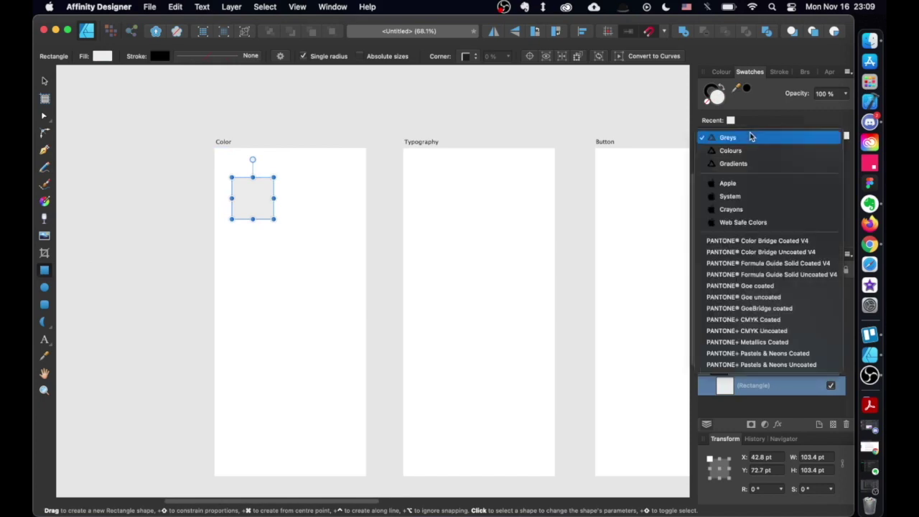
left_click(751, 152)
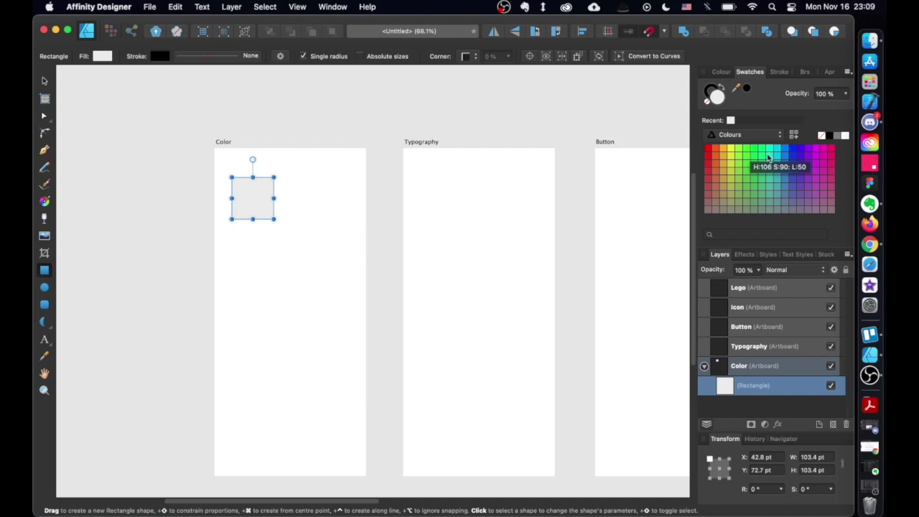
left_click(816, 151)
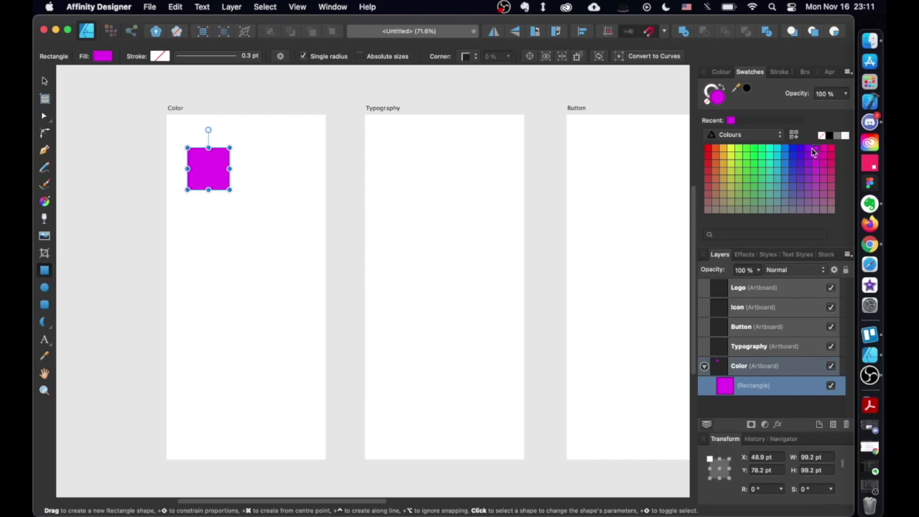
double_click(721, 100)
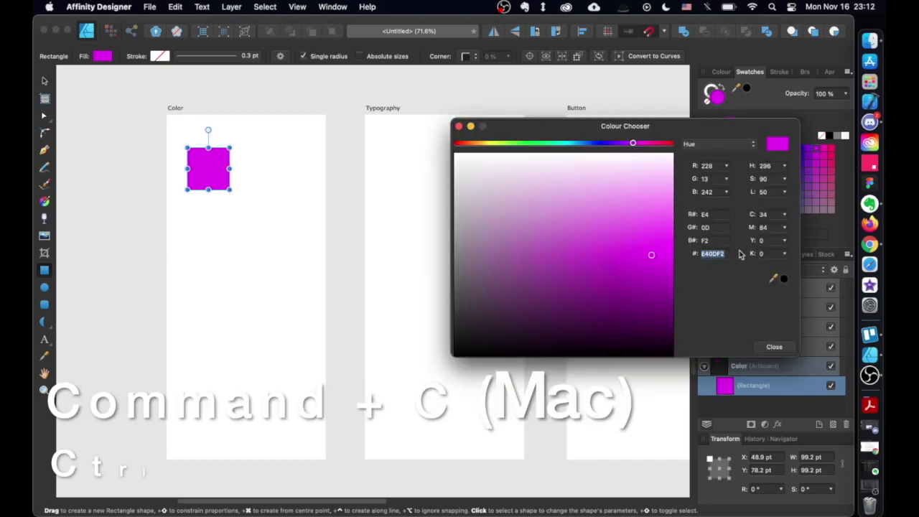
Copy the hex E40DF2 and paste it as an artistic text label below the square.
key("super+c")
left_click(780, 349)
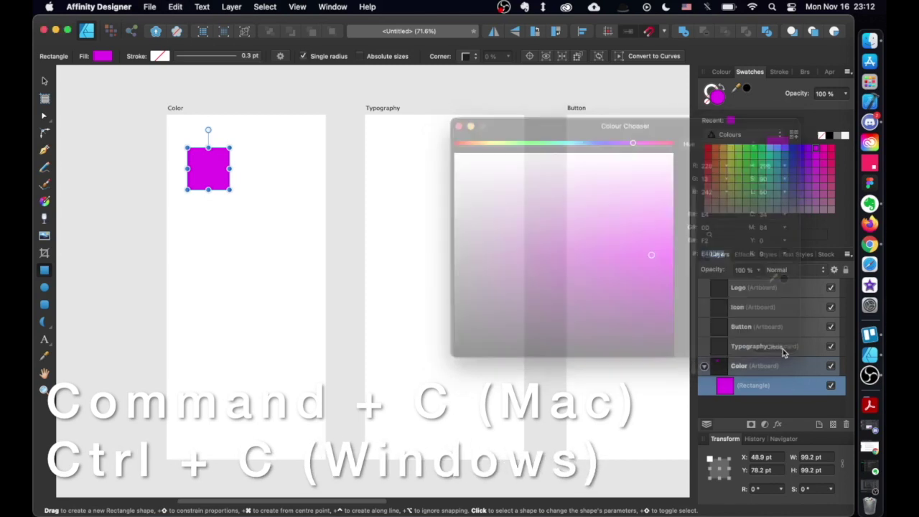
left_click(44, 340)
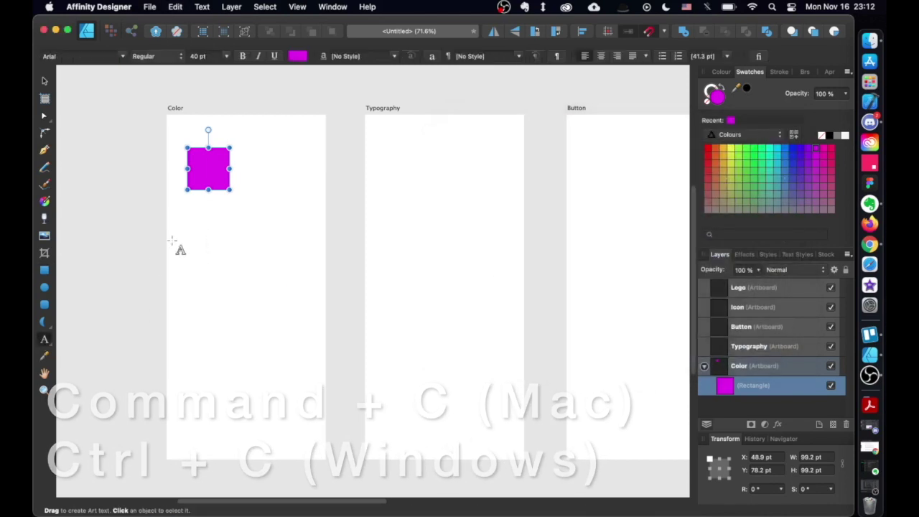
left_click(45, 343)
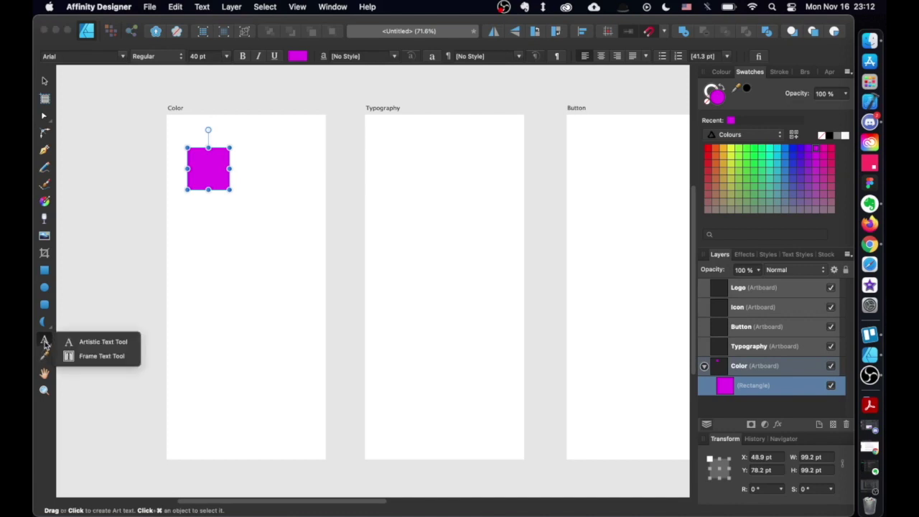
left_click(44, 342)
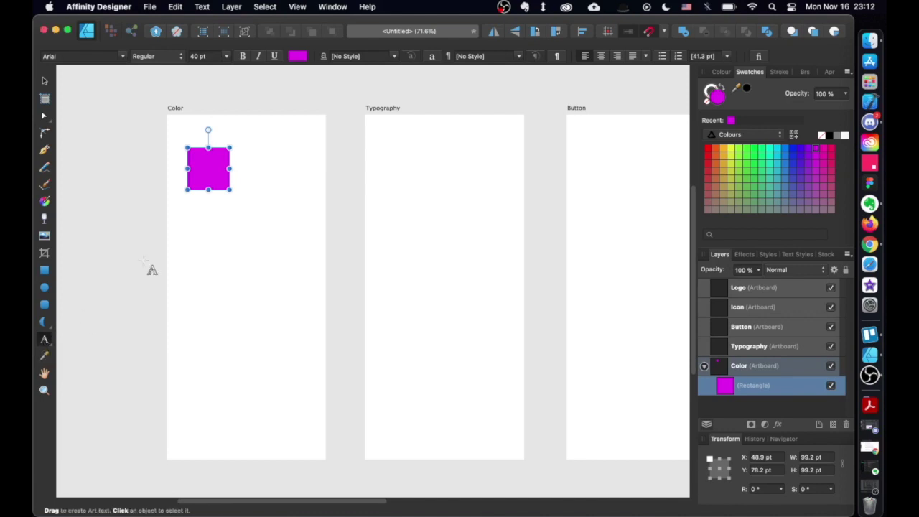
left_click_drag(183, 209, 202, 229)
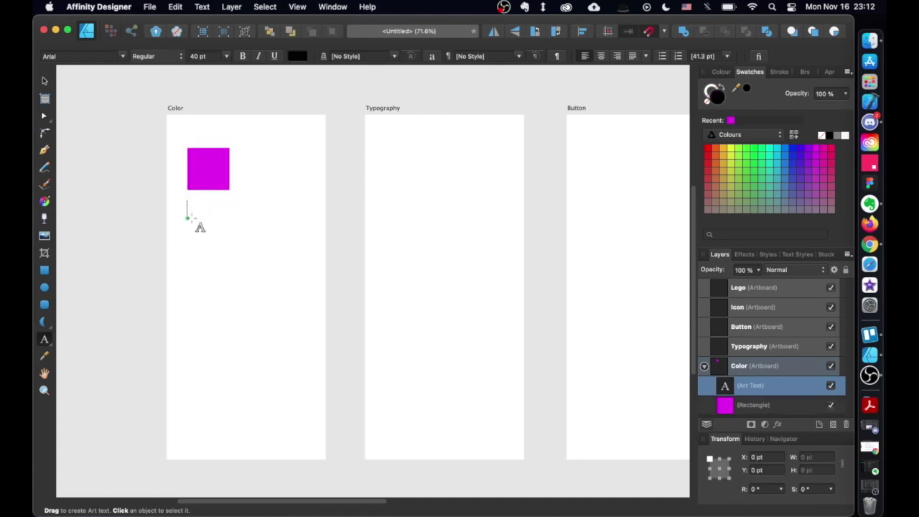
key("super+v")
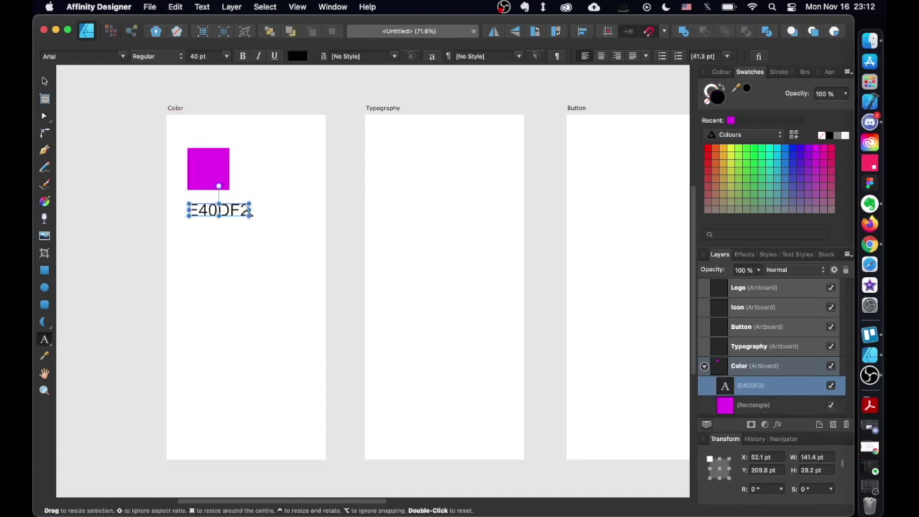
Set the E40DF2 label's font size to 24 pt.
key("super+a")
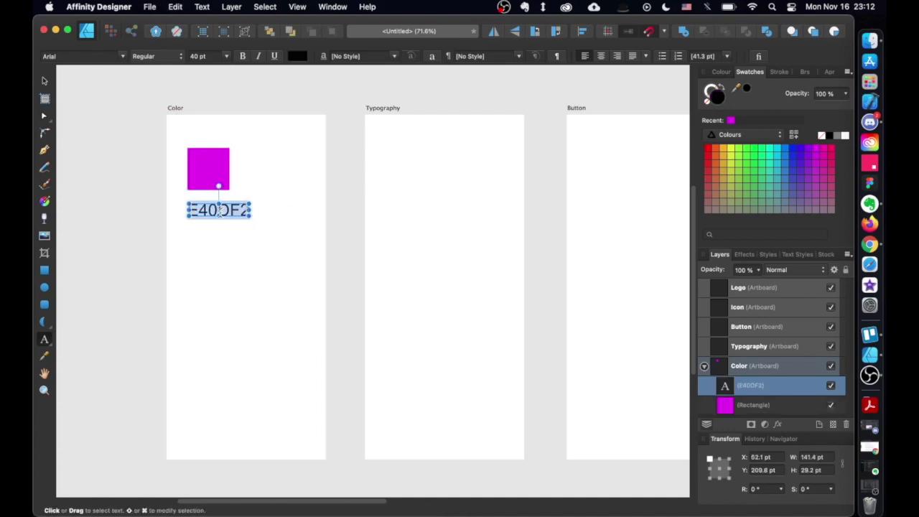
left_click(207, 56)
type("32")
key("Return")
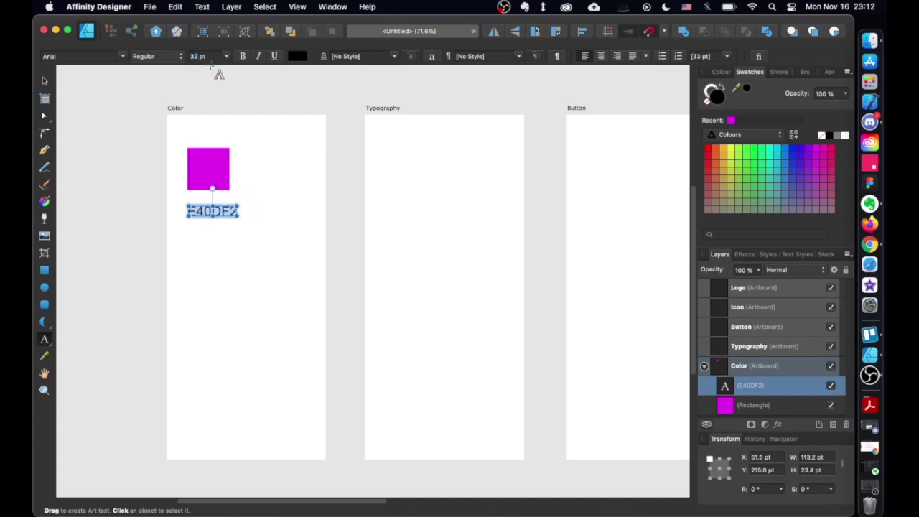
left_click(206, 57)
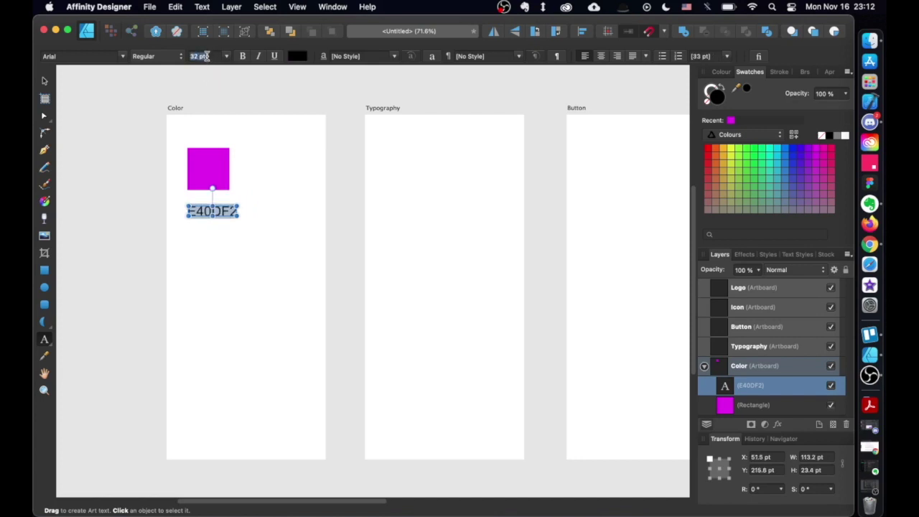
type("24")
key("Return")
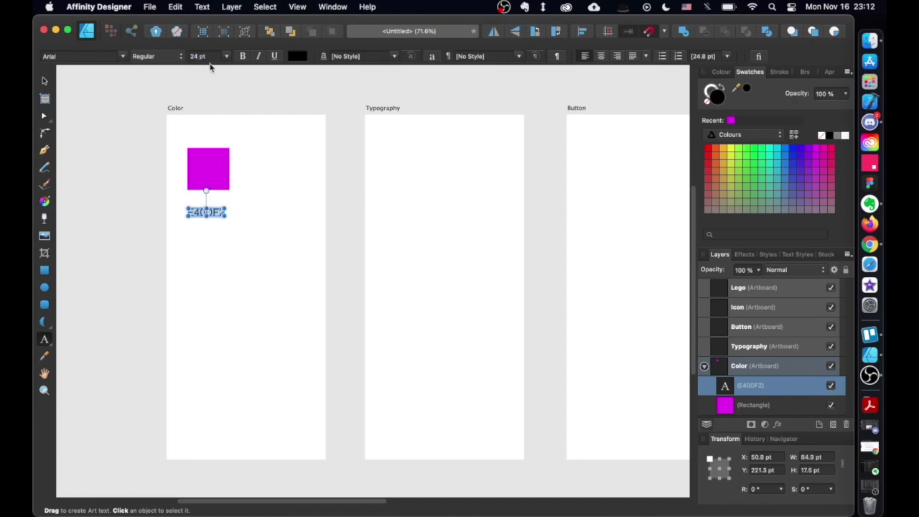
left_click(45, 83)
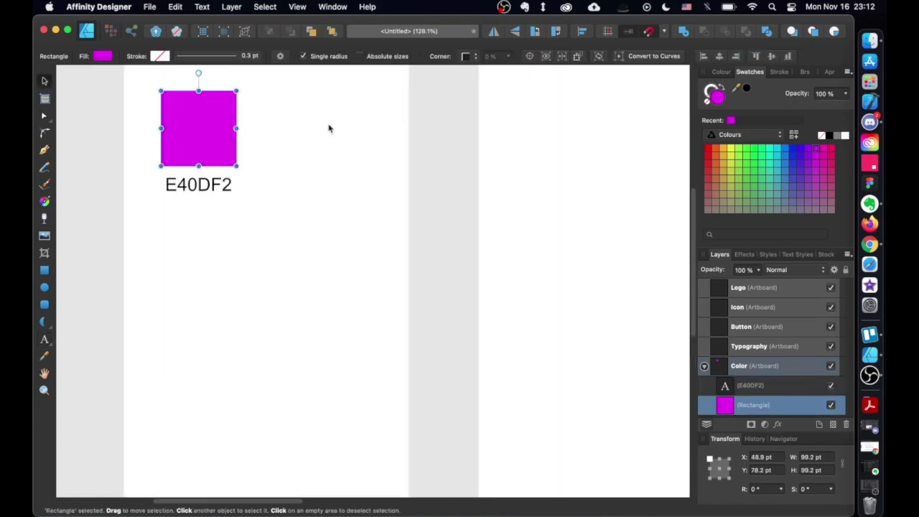
left_click(754, 155)
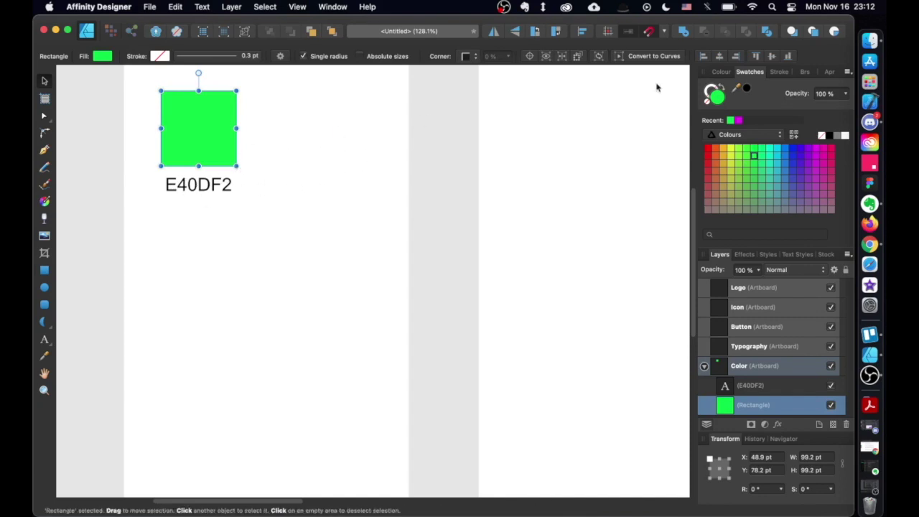
left_click(739, 120)
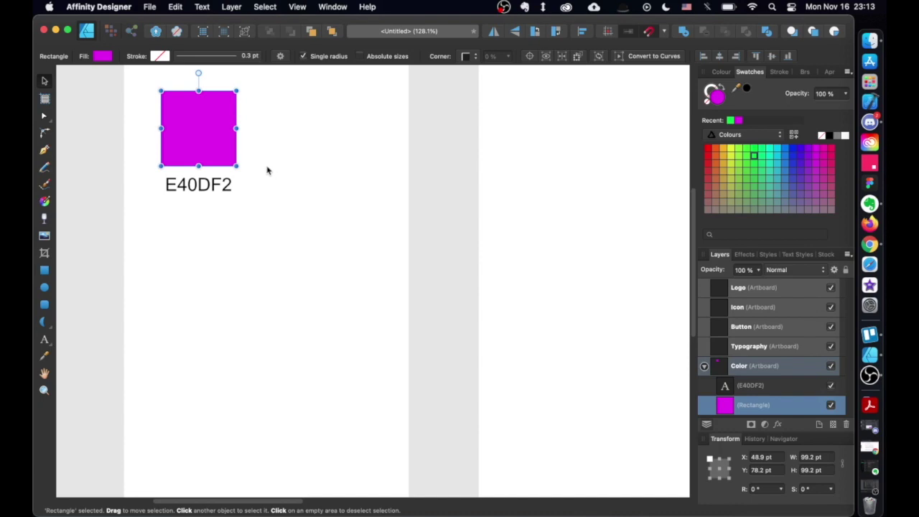
left_click(215, 188, "shift")
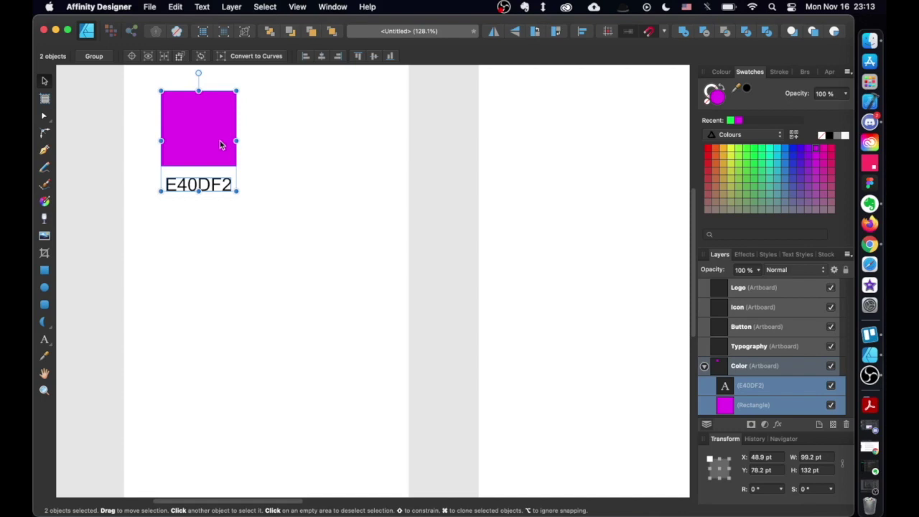
Duplicate the magenta swatch and label to the right, fill the copy cyan, and copy its hex 0DCAF2.
left_click_drag(216, 142, 318, 138)
left_click(319, 138)
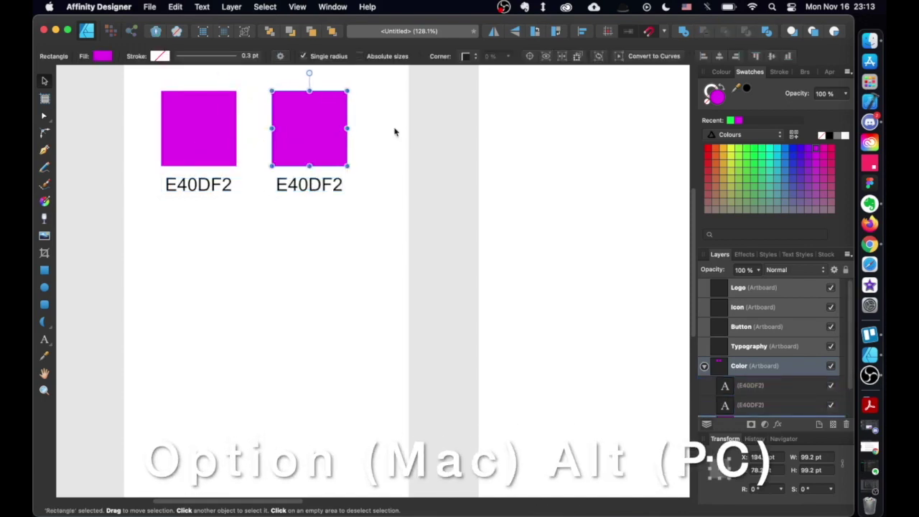
left_click(777, 153)
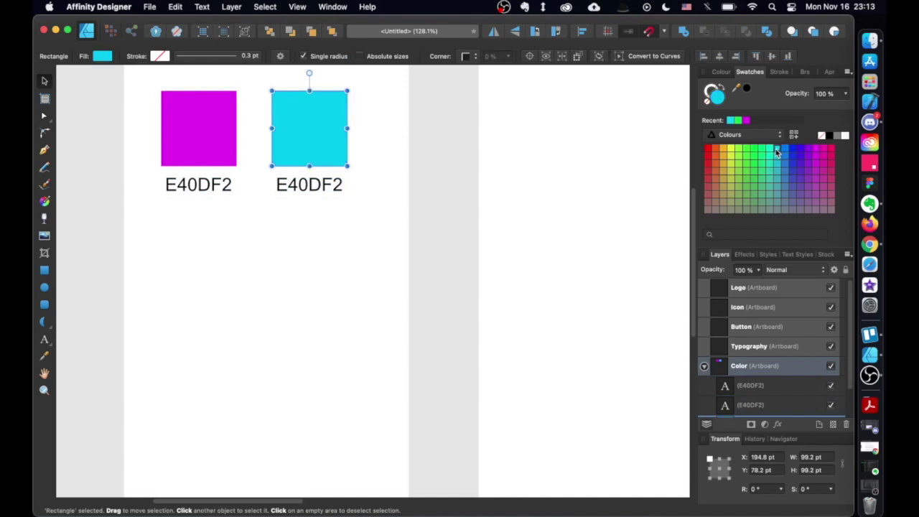
double_click(717, 98)
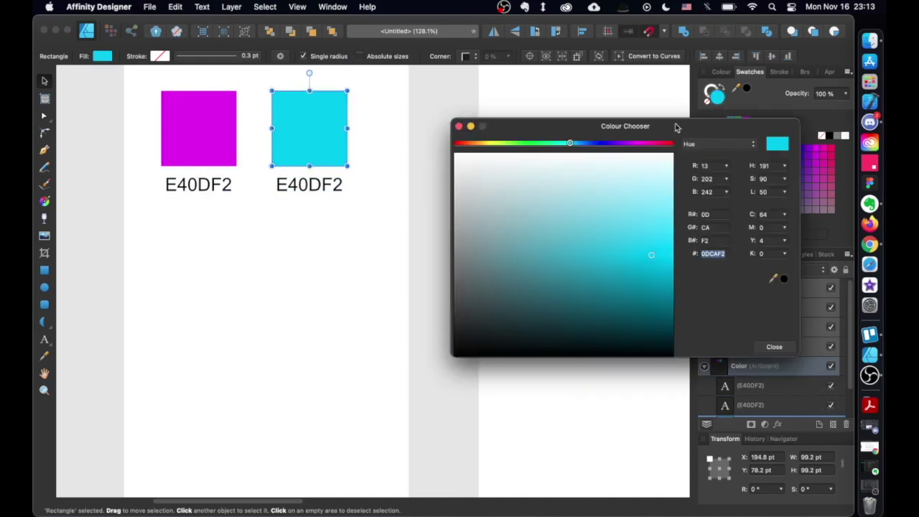
double_click(714, 253)
left_click(775, 346)
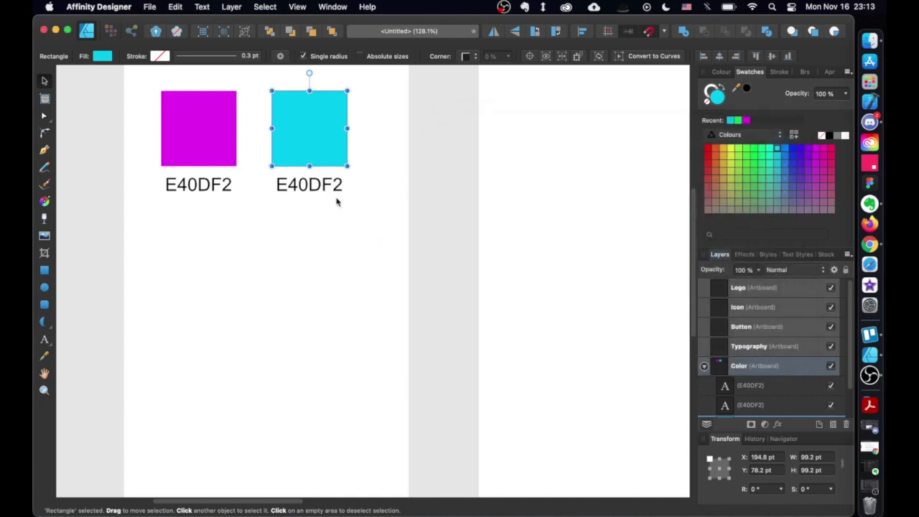
Replace the copied label's text with 0DCAF2.
left_click(329, 186)
double_click(329, 185)
double_click(329, 185)
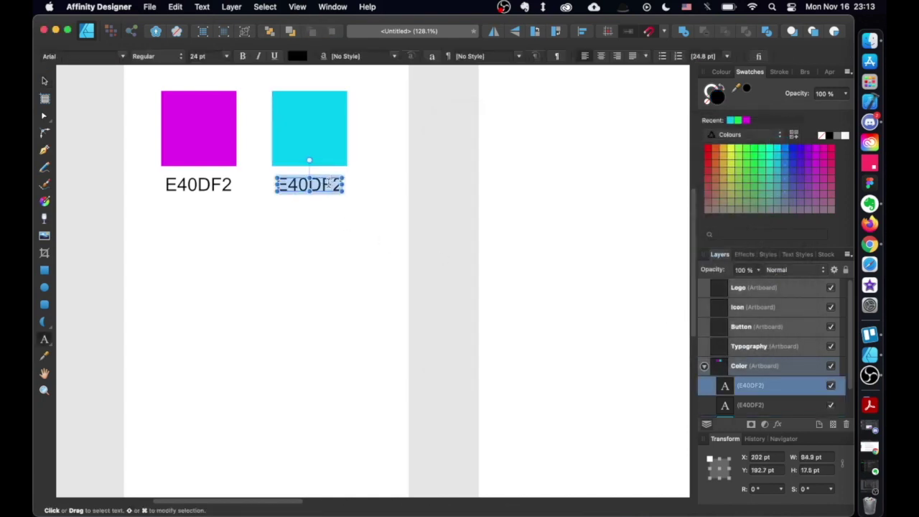
key("super+v")
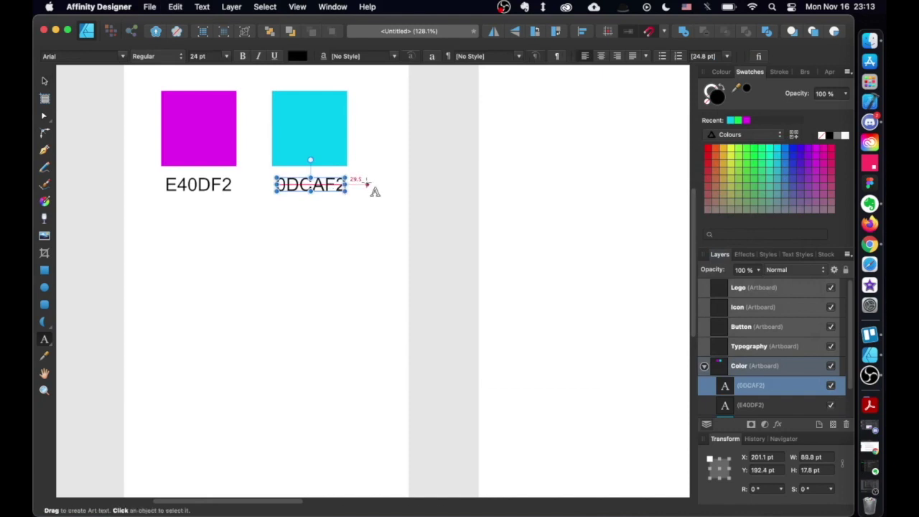
type("v")
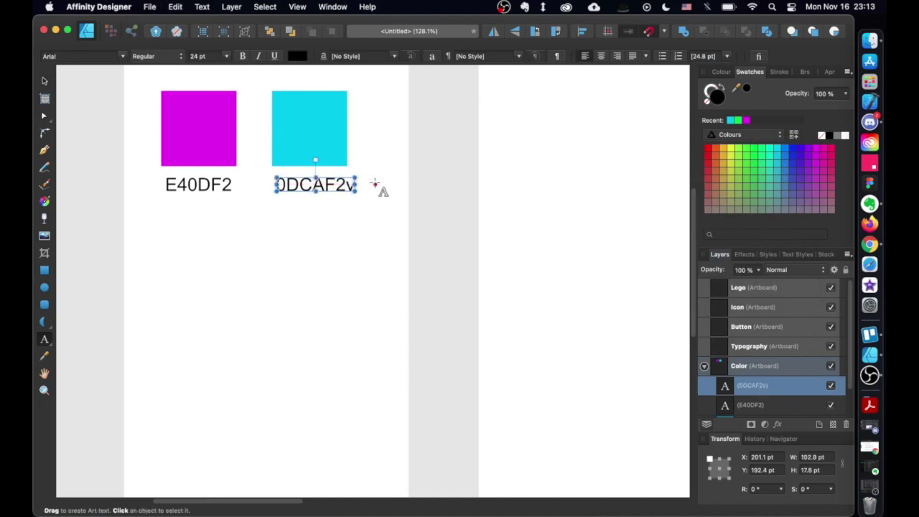
key("BackSpace")
key("Escape")
Select the magenta square together with its E40DF2 label.
left_click(227, 231)
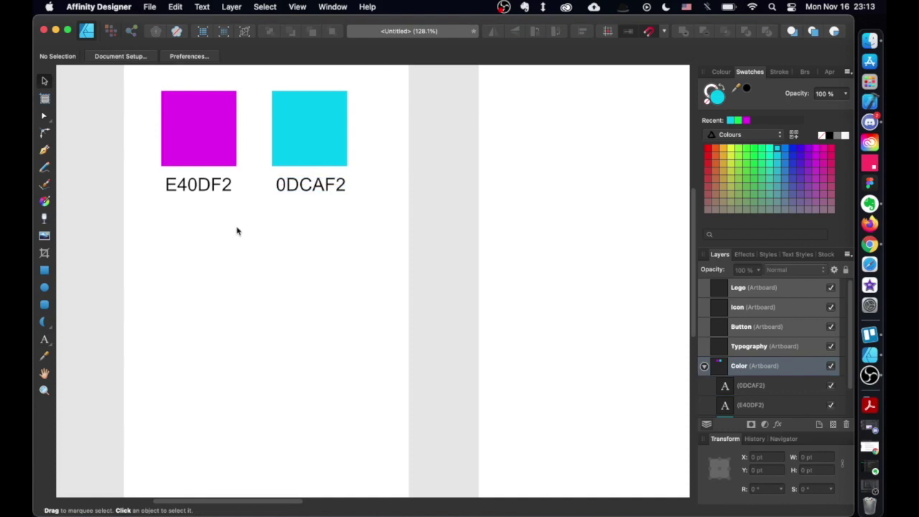
left_click(212, 157)
left_click(204, 185, "shift")
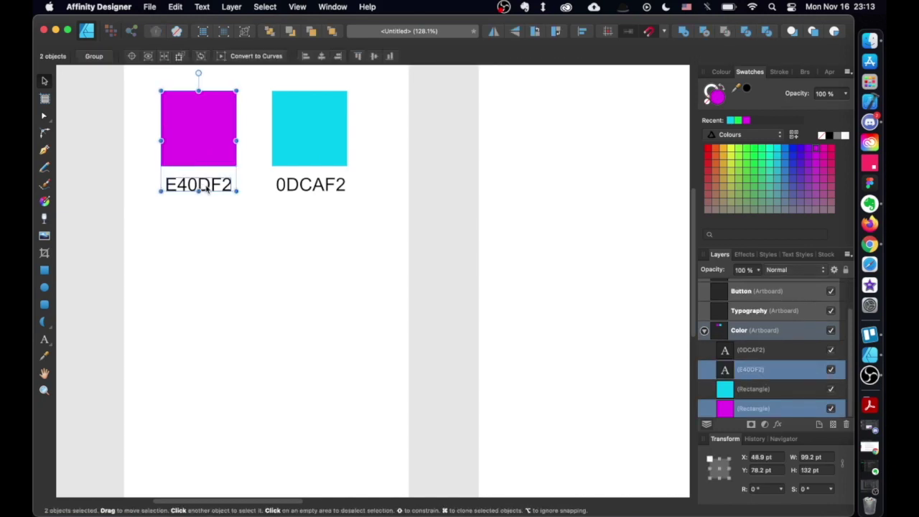
Duplicate the magenta swatch below, fill the copy black, and copy its hex 000000.
left_click_drag(206, 187, 206, 312)
left_click(199, 252)
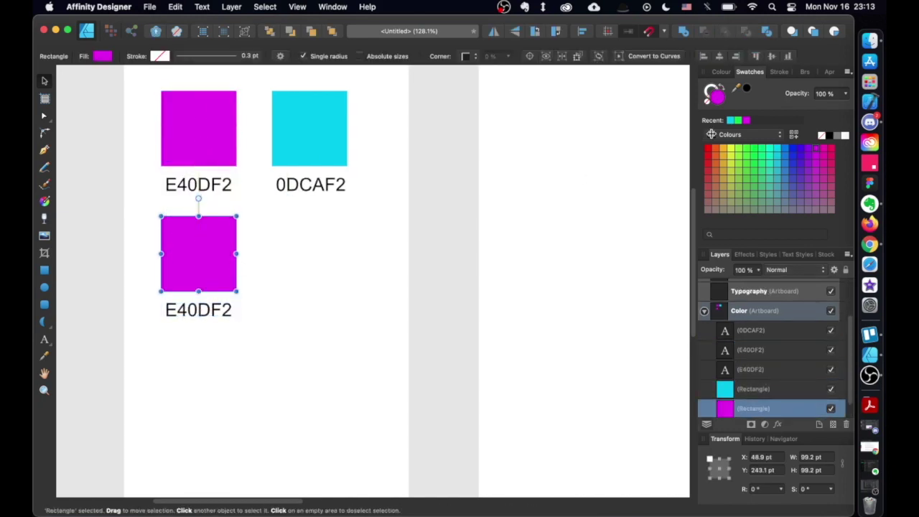
left_click(832, 134)
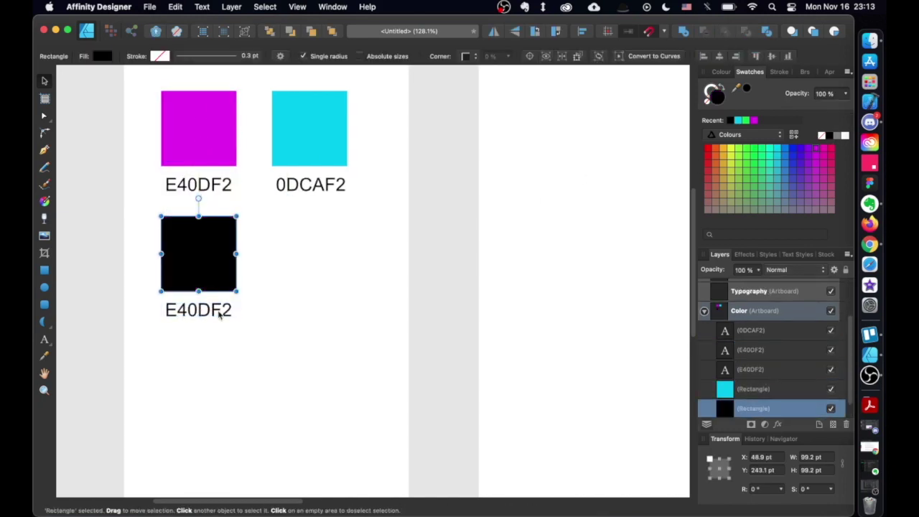
double_click(718, 98)
key("super+c")
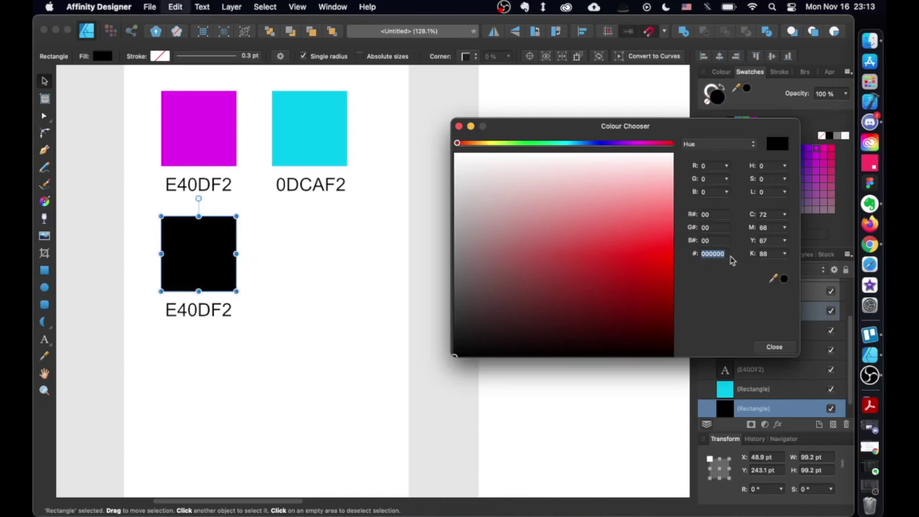
left_click(774, 347)
Relabel the black swatch 000000 and zoom out.
double_click(213, 308)
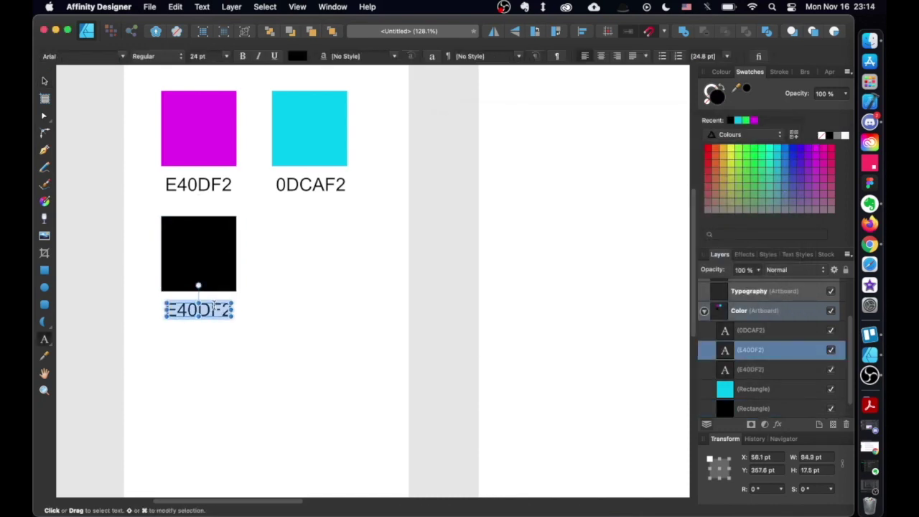
key("super+v")
left_click(440, 207)
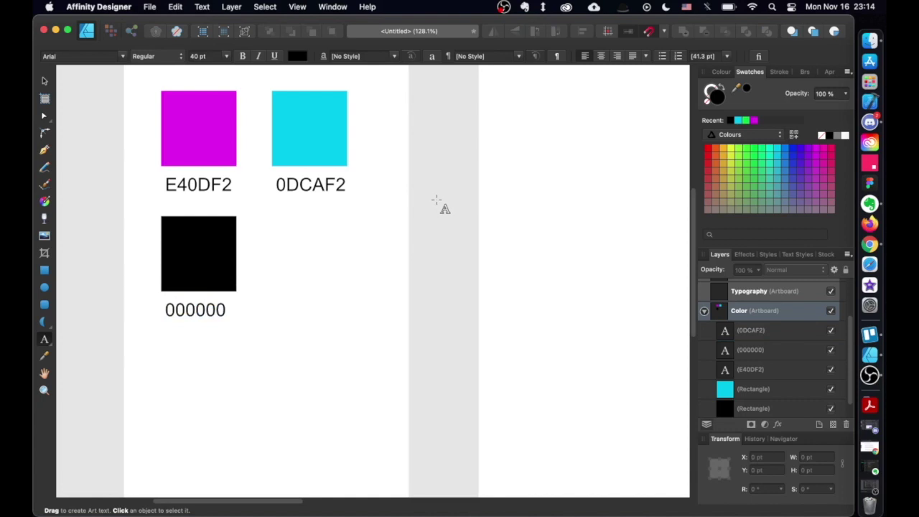
scroll(441, 208, "down", 3)
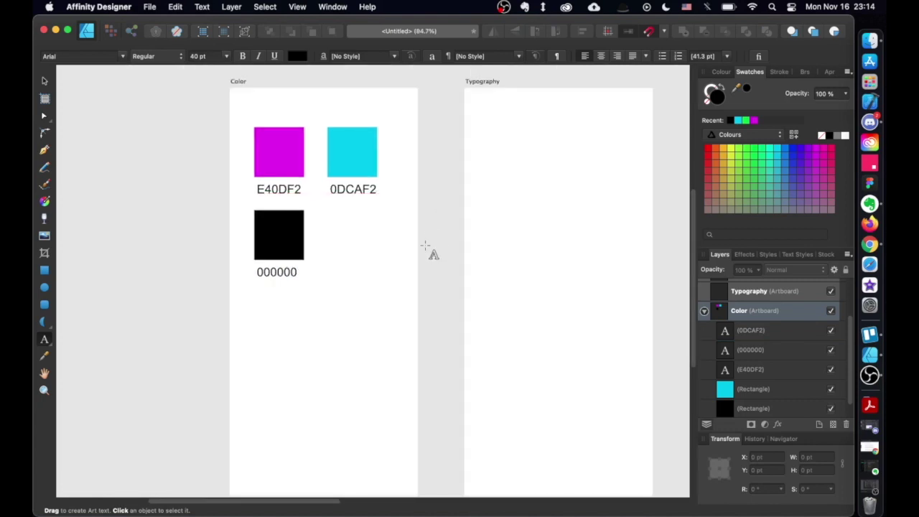
scroll(425, 246, "down", 3)
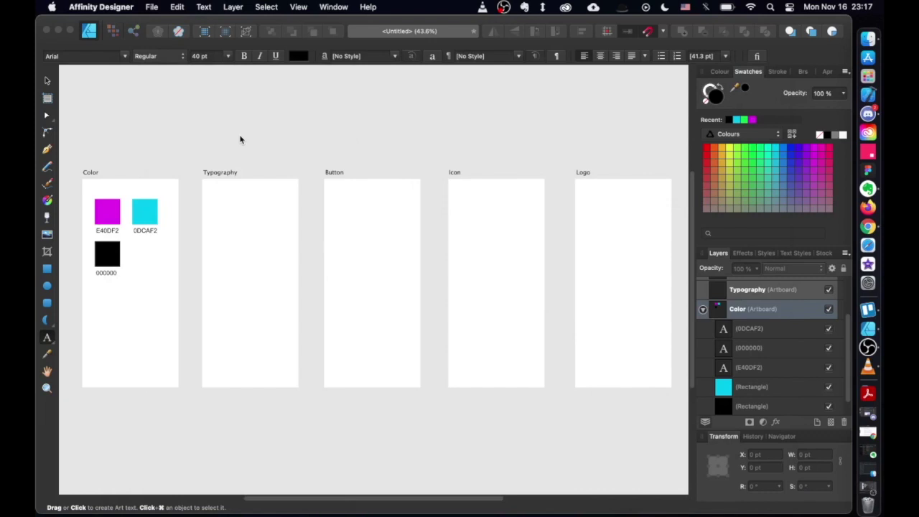
left_click(231, 133)
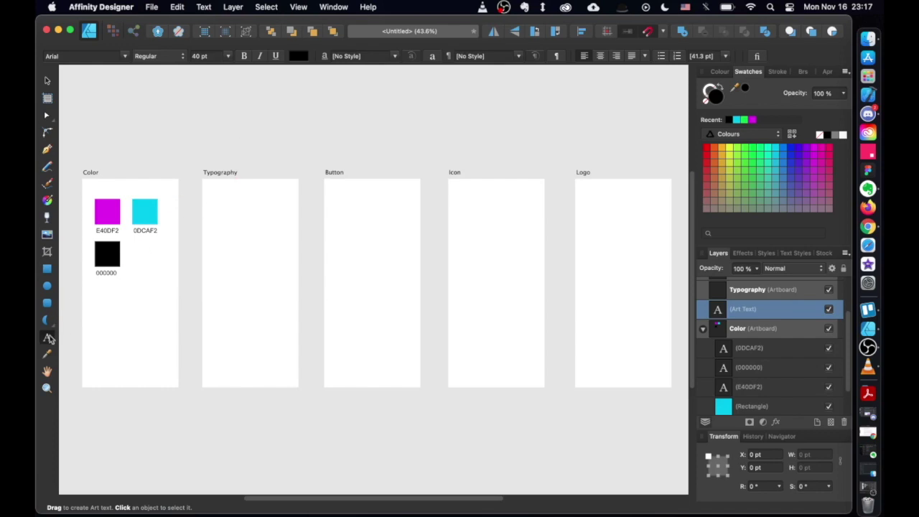
Draw a framed text box on the Typography artboard and zoom in on it.
left_click(51, 340)
left_click(87, 354)
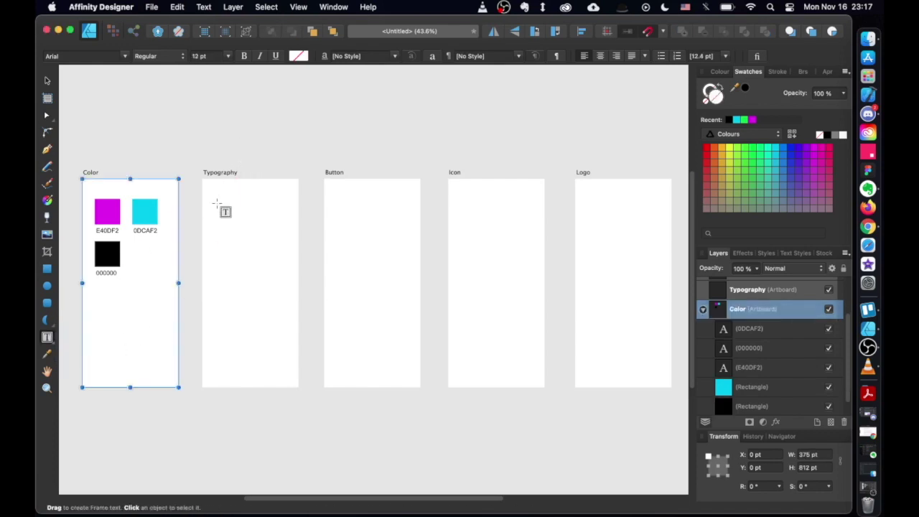
left_click_drag(217, 200, 278, 212)
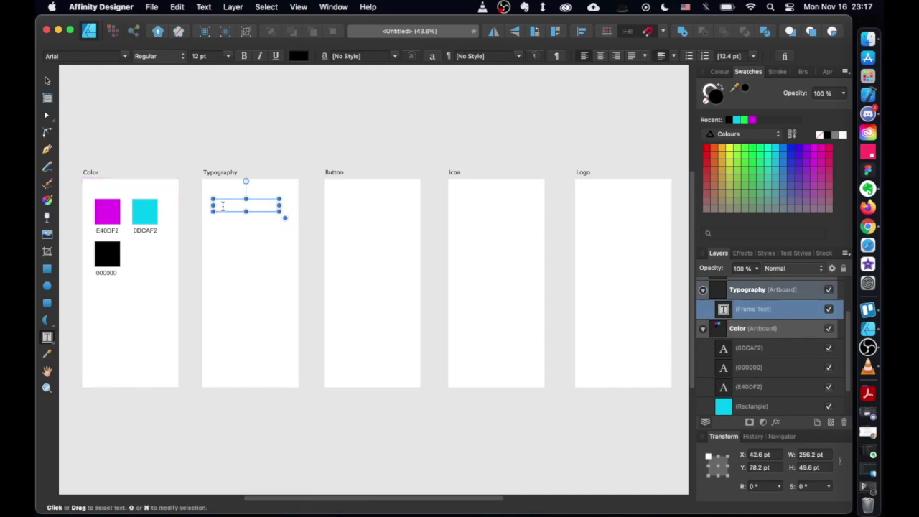
scroll(225, 204, "up", 5)
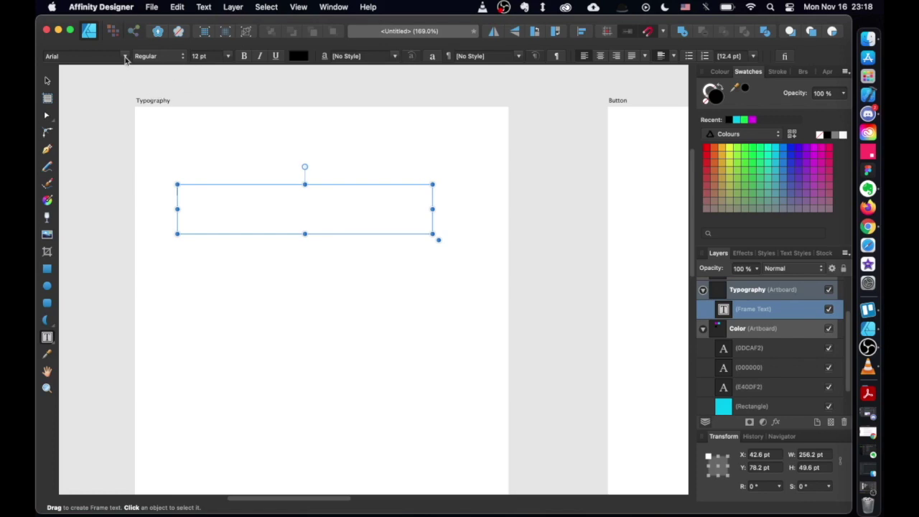
left_click(125, 56)
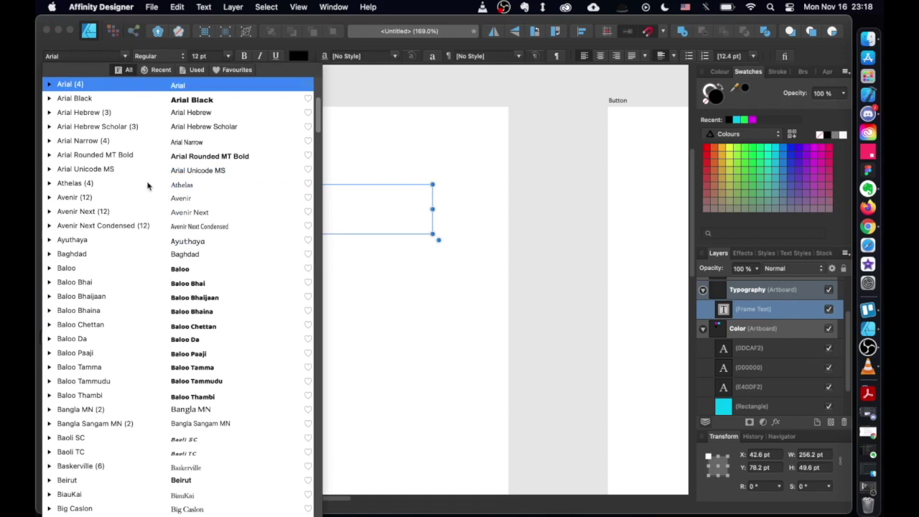
Set the text to Avenir Black at 30 pt.
left_click(142, 201)
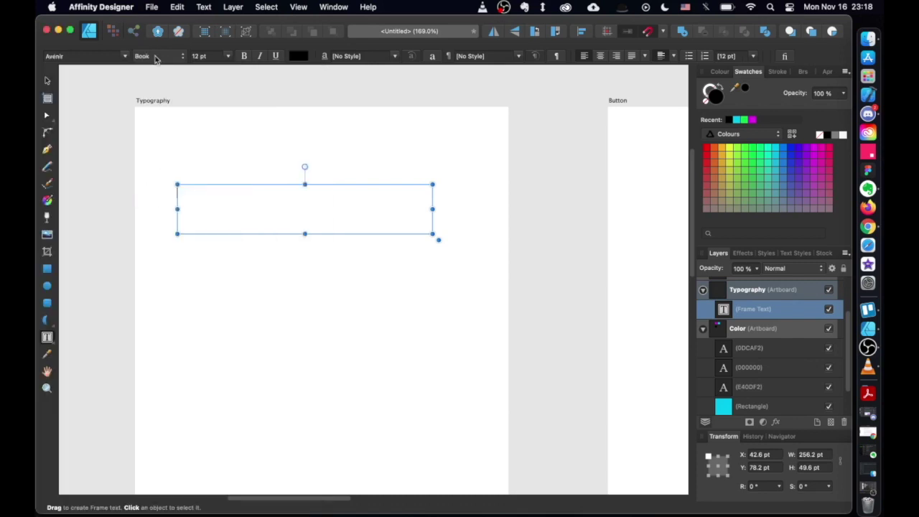
left_click(178, 58)
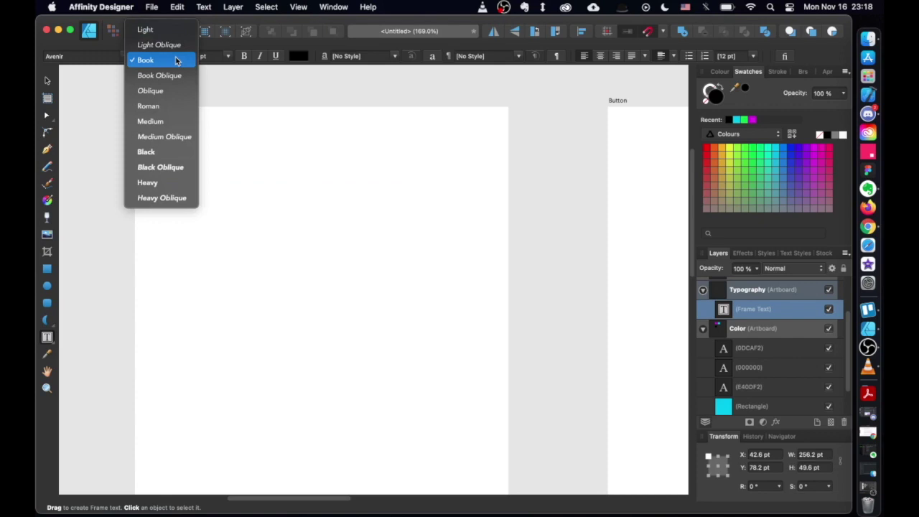
left_click(165, 152)
left_click(216, 58)
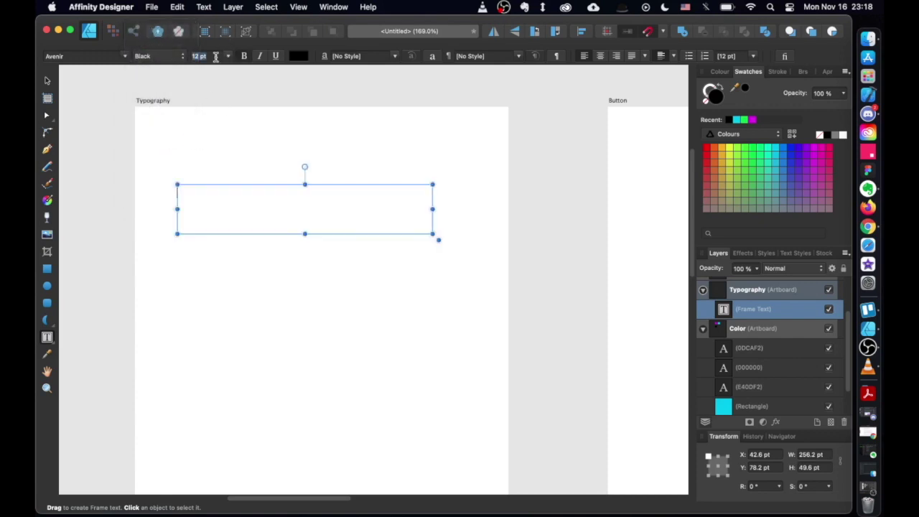
type("30")
key("Return")
Type 'Header 1' with '30 Avenir Black' on a second line, then nudge the frame up.
type("Header 1")
key("Return")
type("30 ")
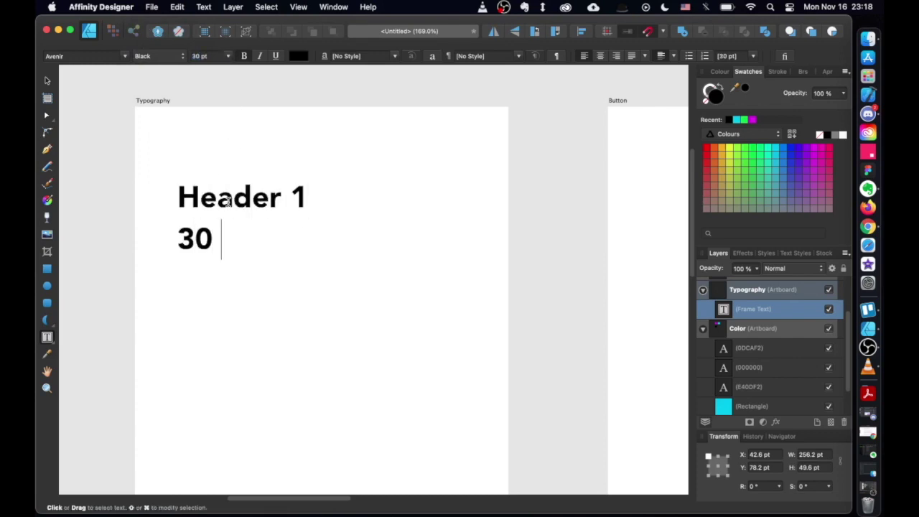
type("Avenir BLA")
key("BackSpace")
key("BackSpace")
key("BackSpace")
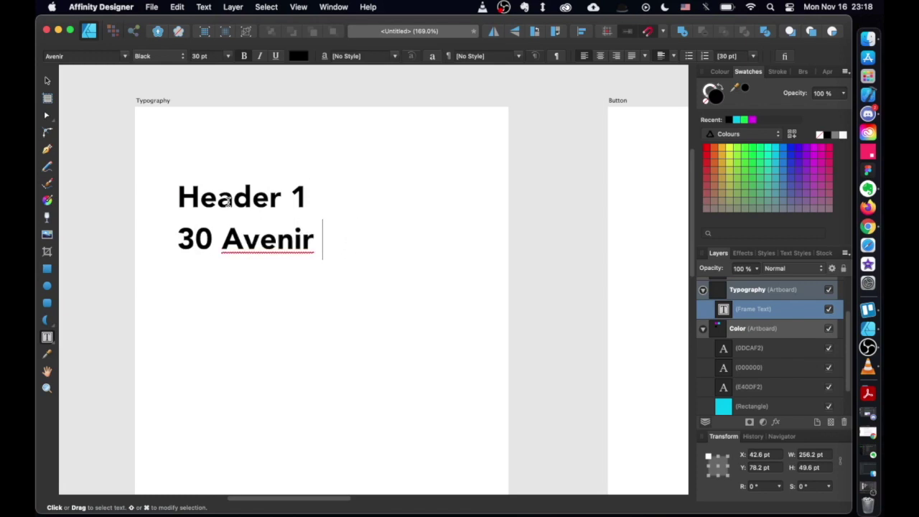
type("Black")
key("Escape")
left_click_drag(303, 250, 298, 225)
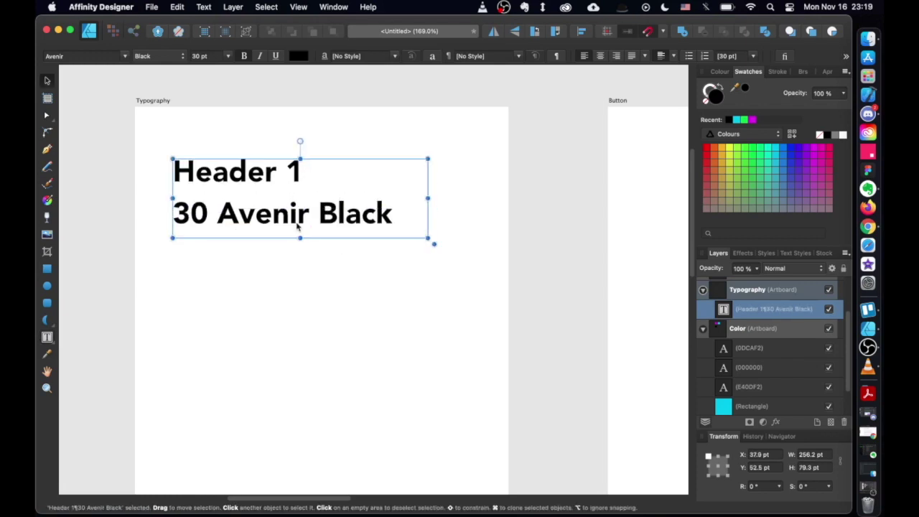
Duplicate the frame below and change it to 'Header 2 / 24 Avenir Black' at 24 pt.
left_click_drag(341, 206, 342, 289, "alt")
key("t")
left_click(207, 57)
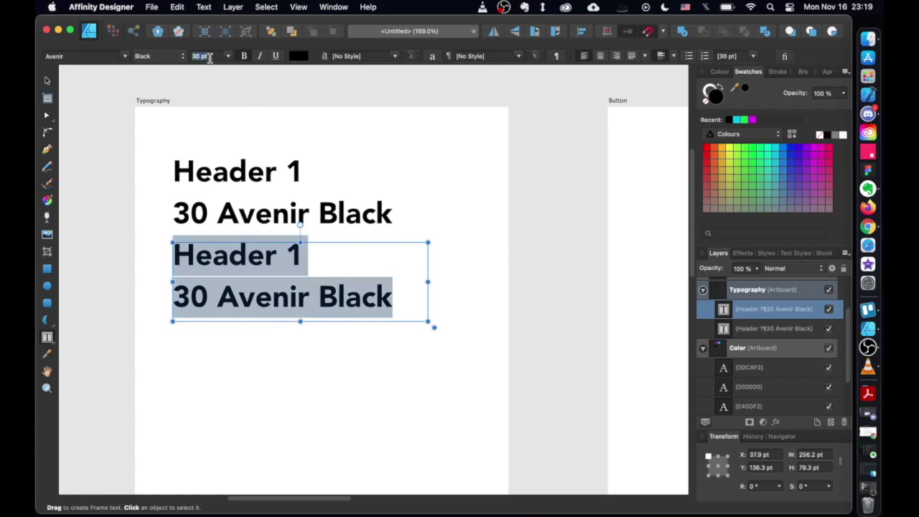
type("24")
key("Return")
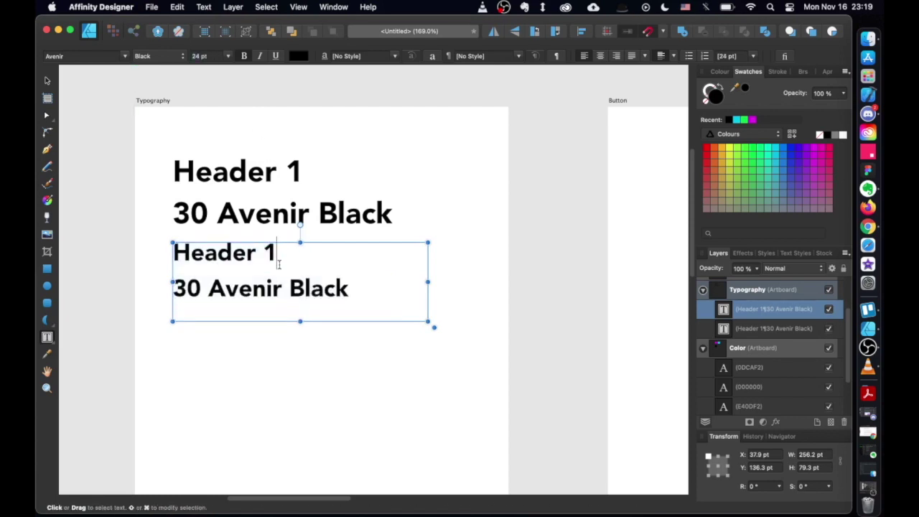
double_click(272, 252)
type("2")
double_click(188, 288)
type("24")
key("Escape")
left_click(139, 80)
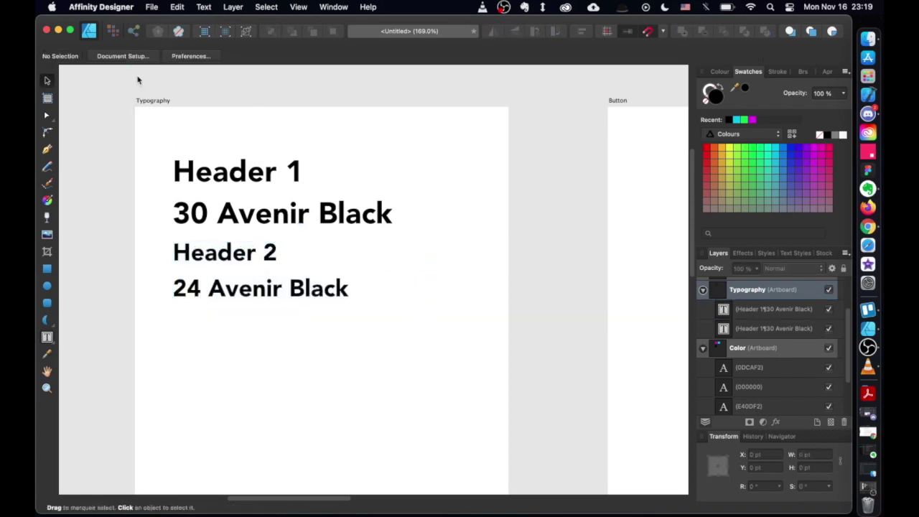
Lower the Header 2 sample slightly and duplicate it further down.
left_click_drag(219, 253, 220, 266)
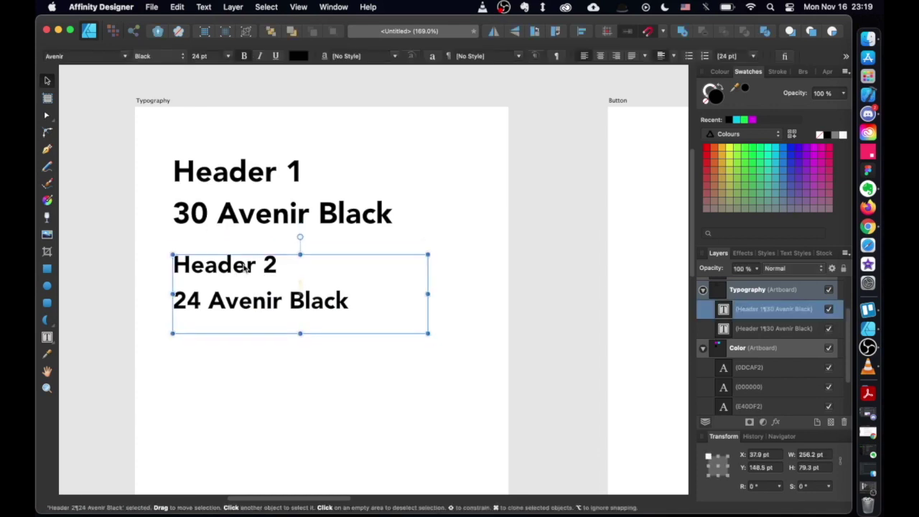
key("Escape")
scroll(475, 213, "down", 2)
scroll(475, 213, "down", 3)
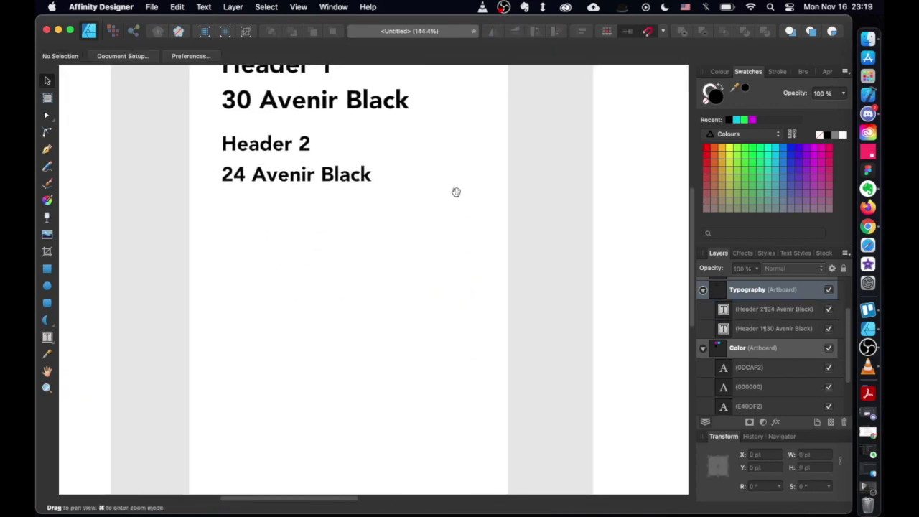
left_click(335, 178)
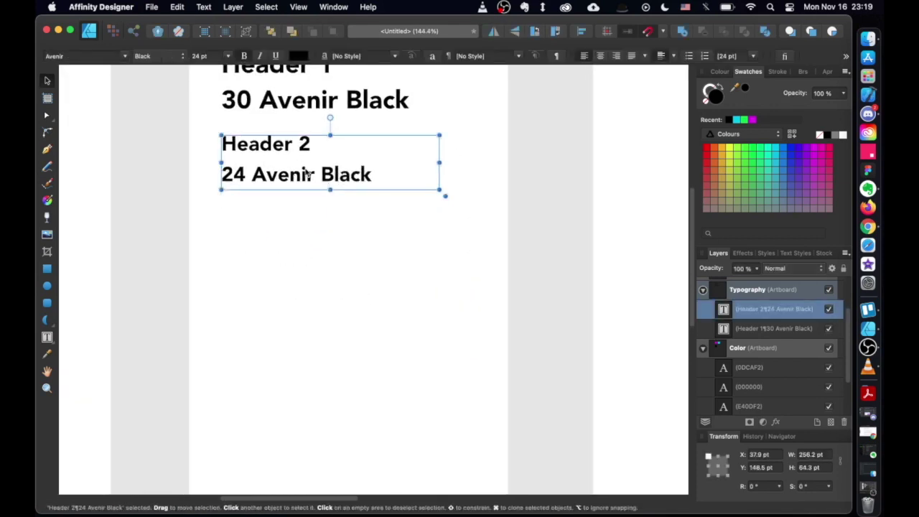
left_click_drag(308, 173, 308, 250)
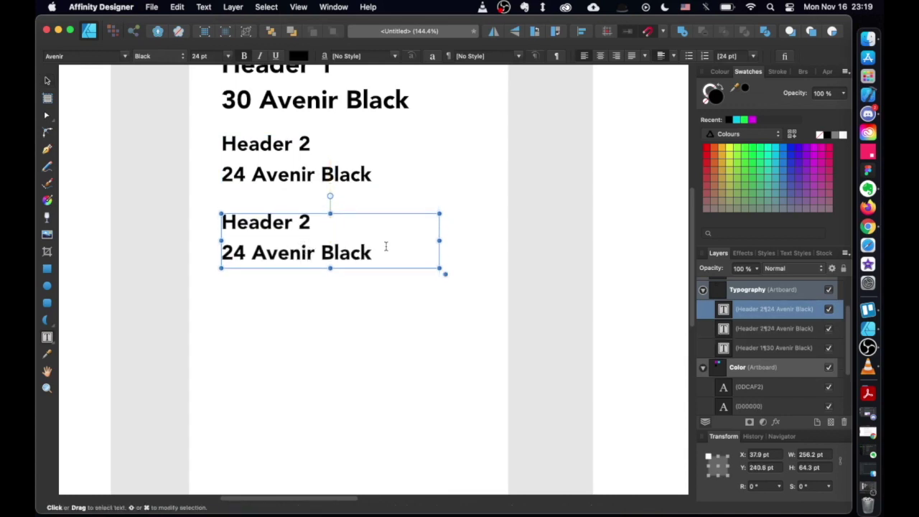
Change the copied text's font to Palatino.
left_click_drag(386, 246, 212, 233)
left_click(125, 56)
scroll(231, 221, "down", 3)
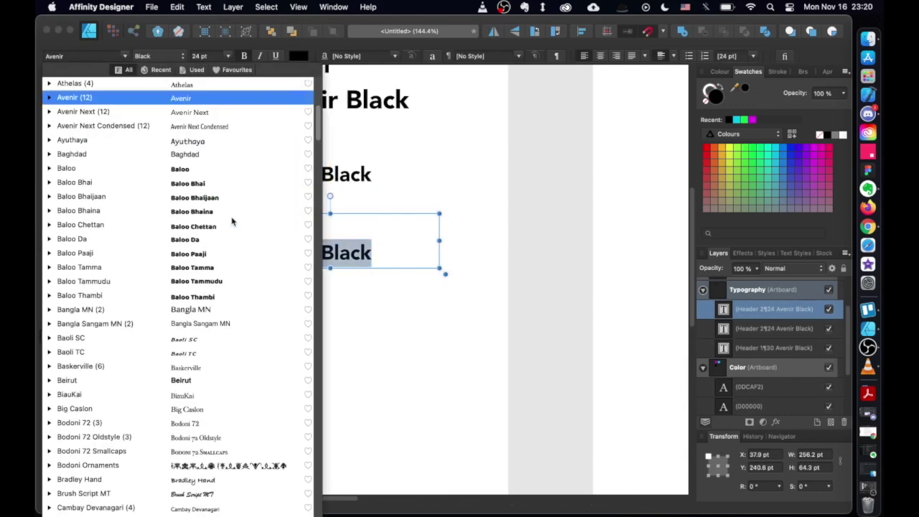
scroll(232, 221, "down", 20)
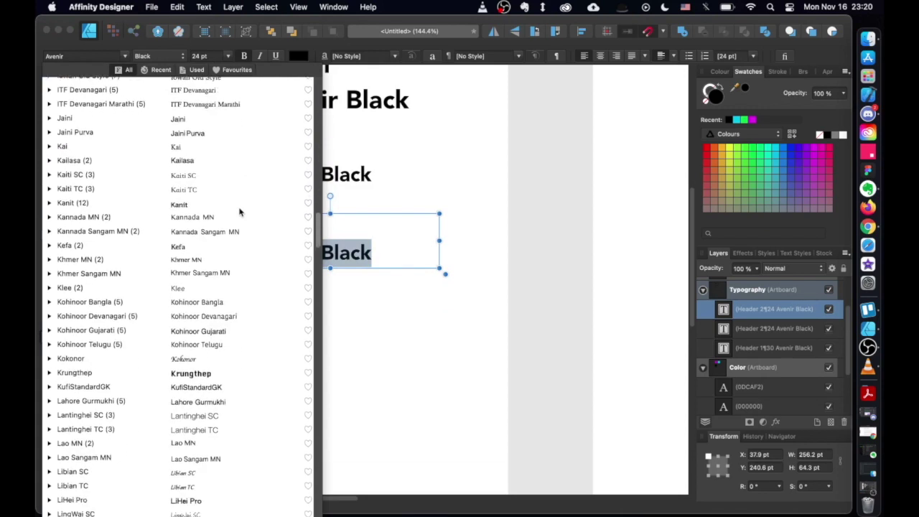
scroll(240, 212, "down", 20)
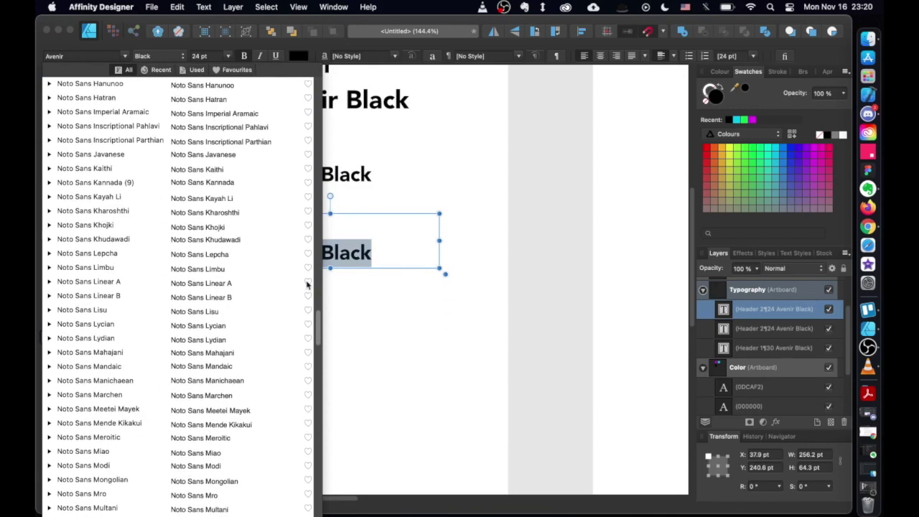
scroll(307, 285, "down", 20)
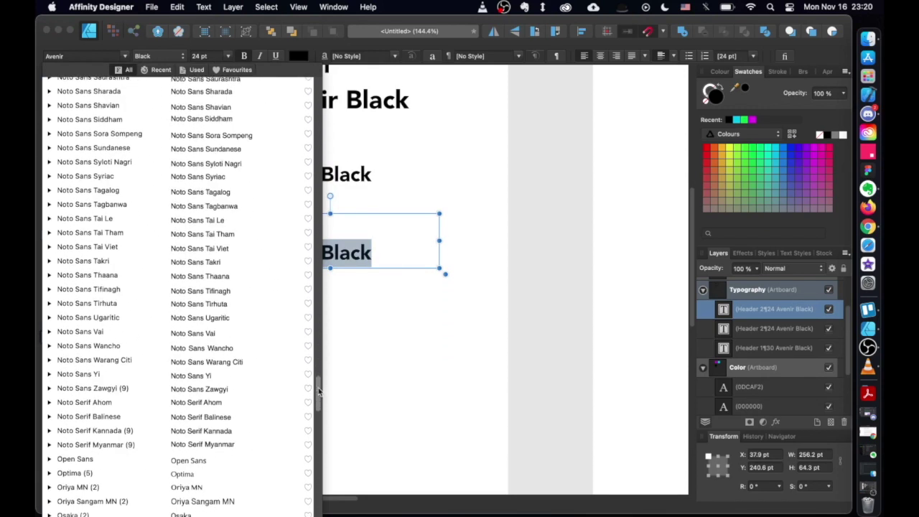
left_click_drag(318, 391, 319, 404)
left_click(192, 382)
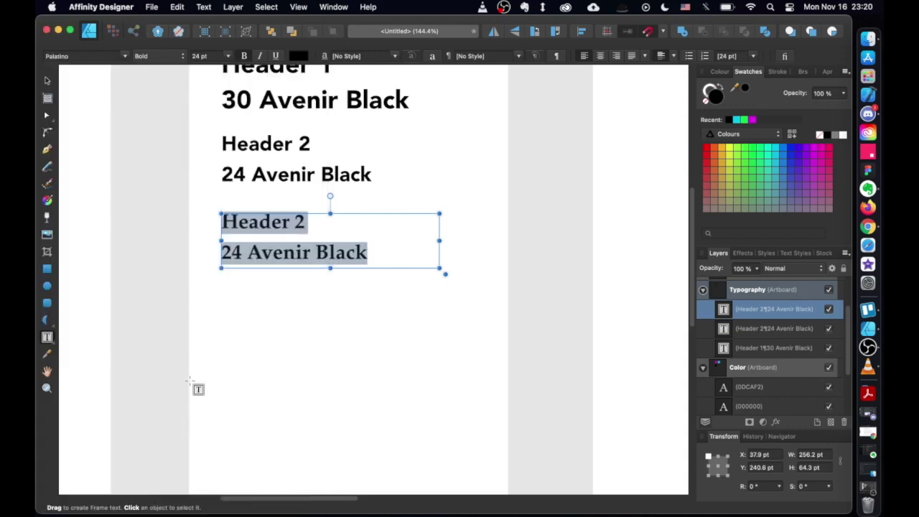
Retitle the first line 'Body Header 1' and set the text to 18 pt.
triple_click(306, 233)
type("Body Hw")
key("BackSpace")
type("eader 1")
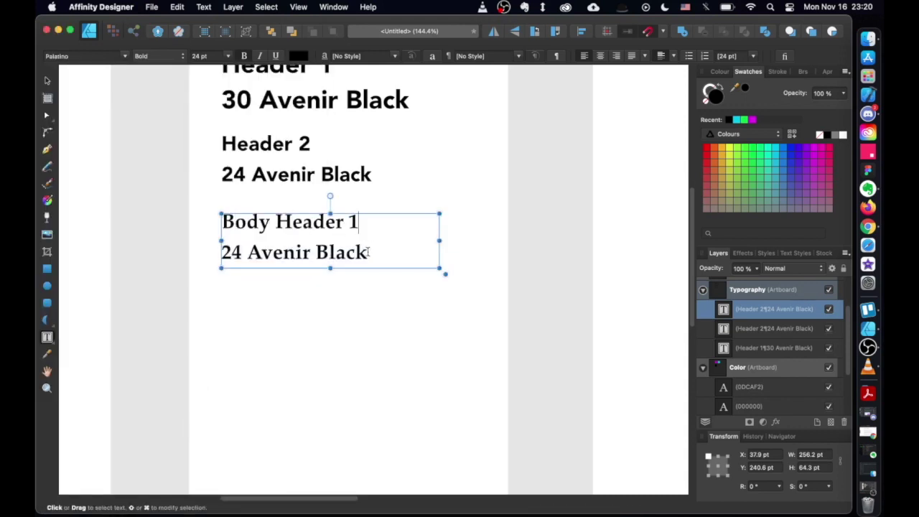
key("super+a")
left_click(208, 56)
type("18")
key("Return")
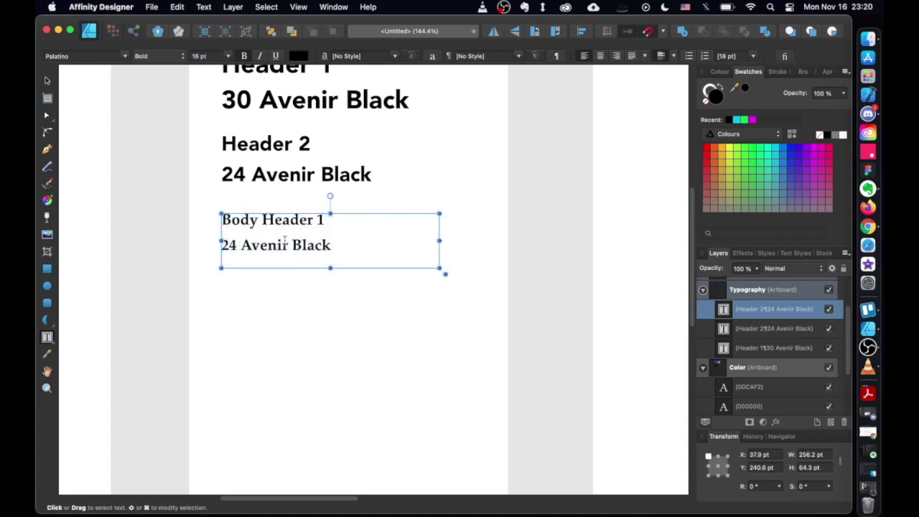
Change the second line to '18 Palatino Regular' and remove bold.
triple_click(285, 244)
type("18 Palatino")
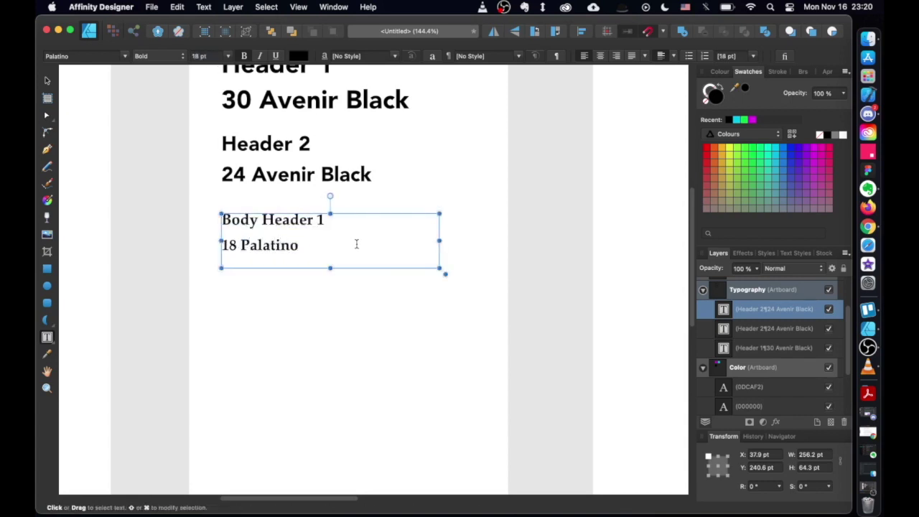
key("super+a")
key("super+b")
left_click(314, 250)
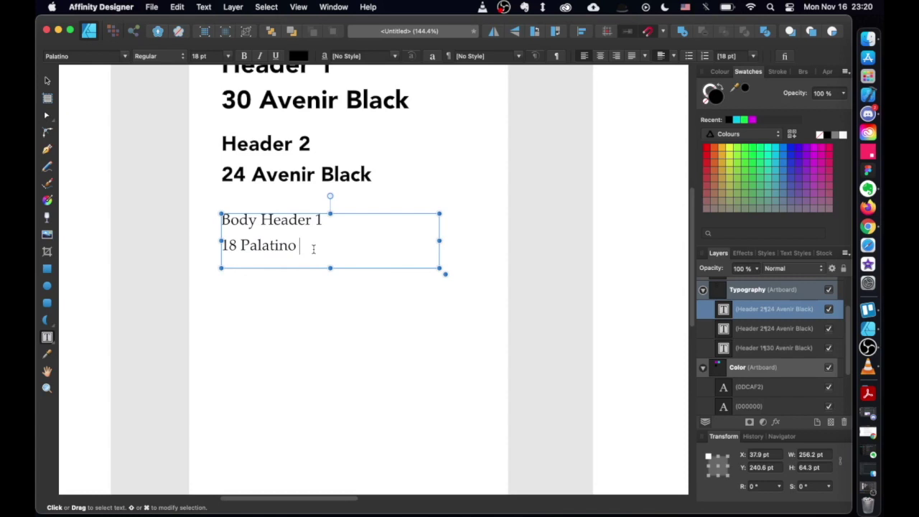
type("Regular")
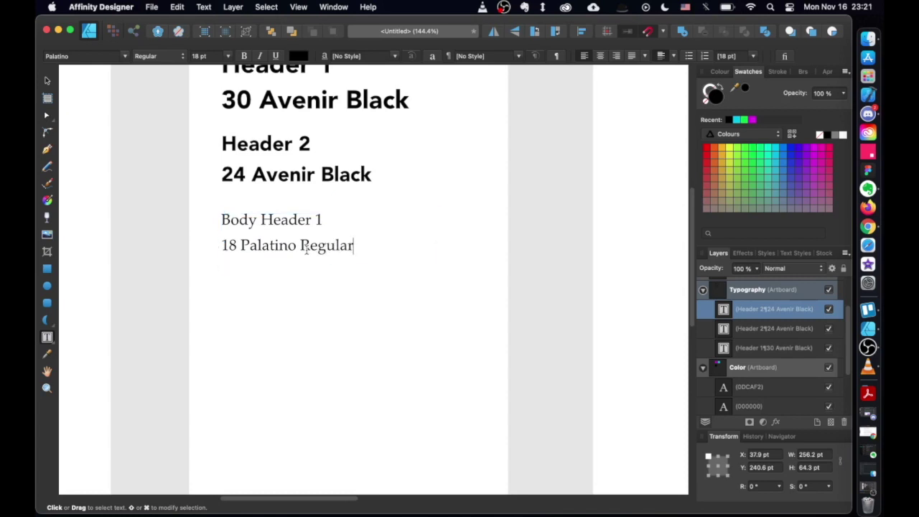
Duplicate the body sample below, rename it Body Header 2, and make it italic.
left_click(538, 232)
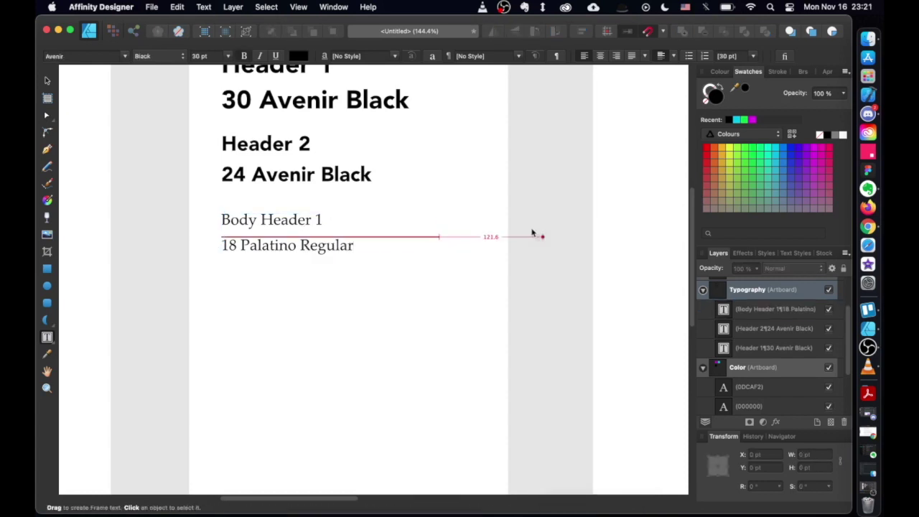
left_click(297, 213)
key("Escape")
left_click_drag(297, 211, 289, 271)
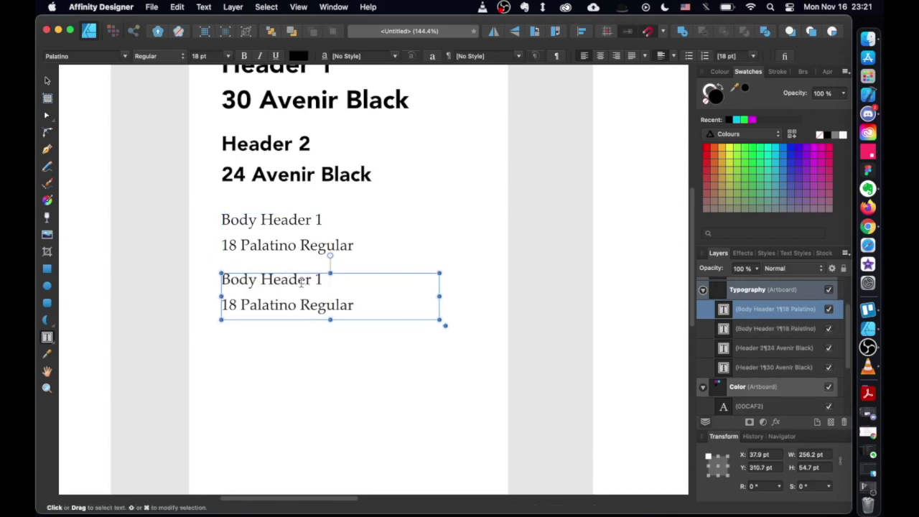
double_click(318, 280)
type("2")
key("super+a")
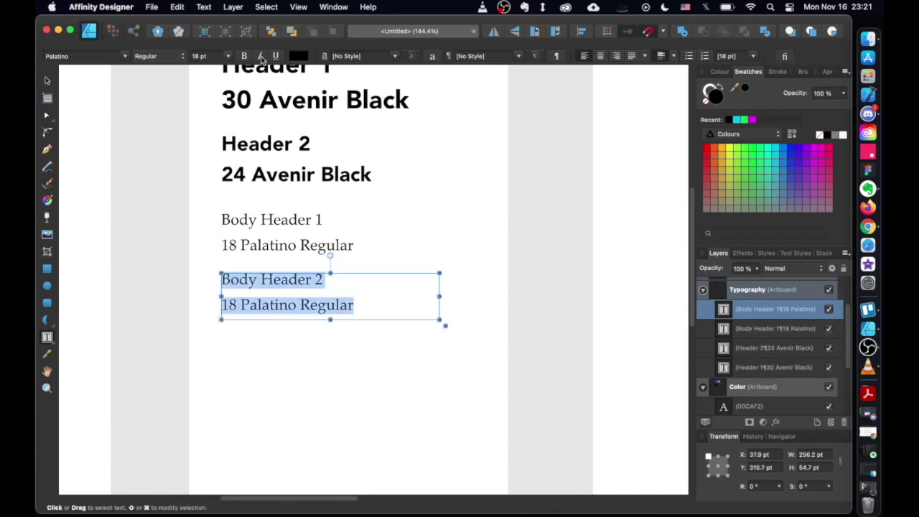
key("super+i")
key("Escape")
Change the copy's size label to 14 and set its font size to 14 pt.
double_click(236, 304)
type("14")
key("super+a")
left_click(204, 56)
type("14")
key("Return")
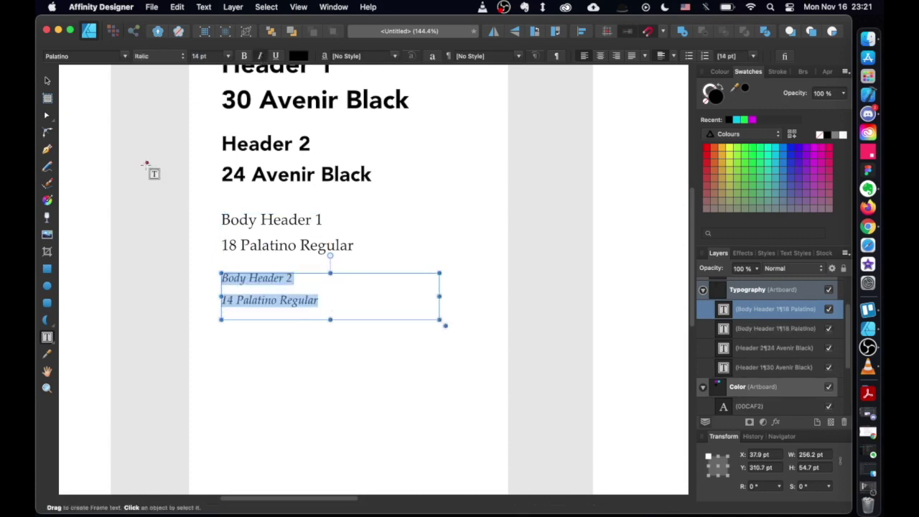
key("Escape")
Duplicate the 14 pt sample below, remove italics there, and relabel the upper line 'Italics'.
left_click_drag(372, 273, 373, 323)
double_click(334, 350)
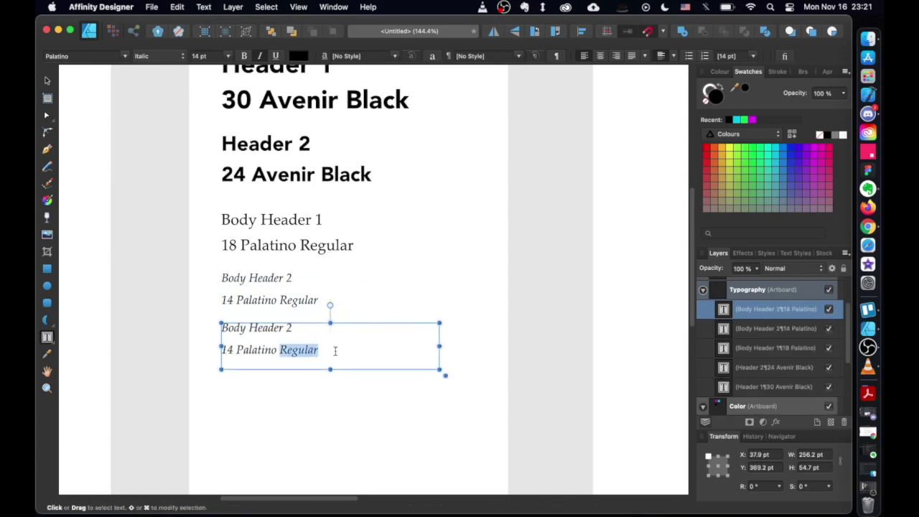
key("super+a")
left_click(263, 57)
double_click(294, 301)
type("Italics")
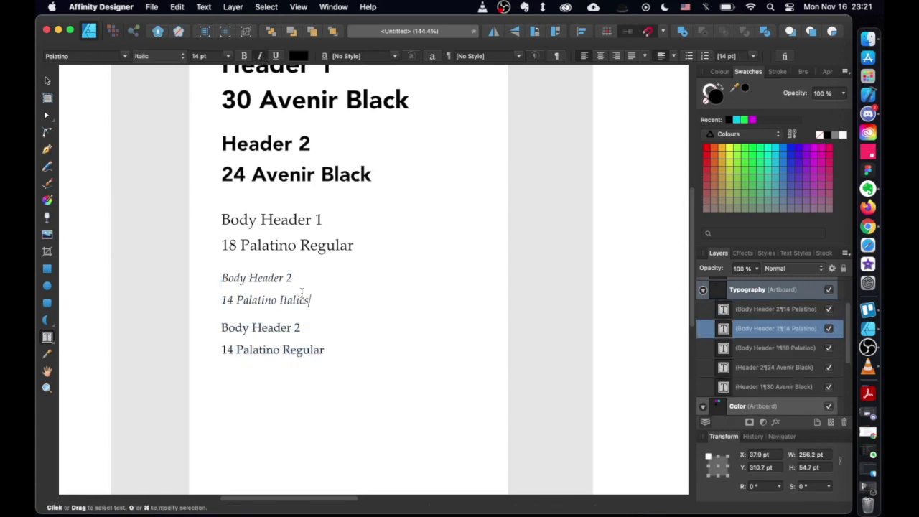
scroll(552, 319, "down", 3)
key("Escape")
left_click(336, 246)
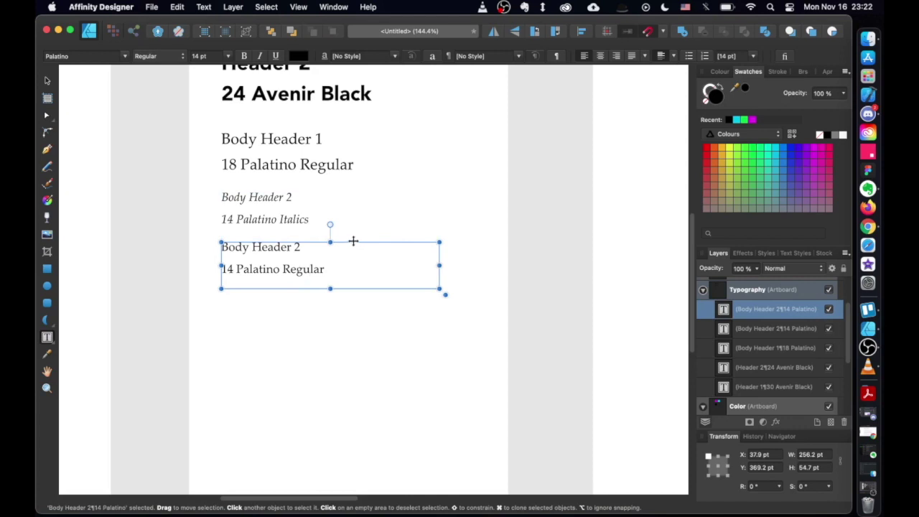
scroll(354, 239, "up", 3)
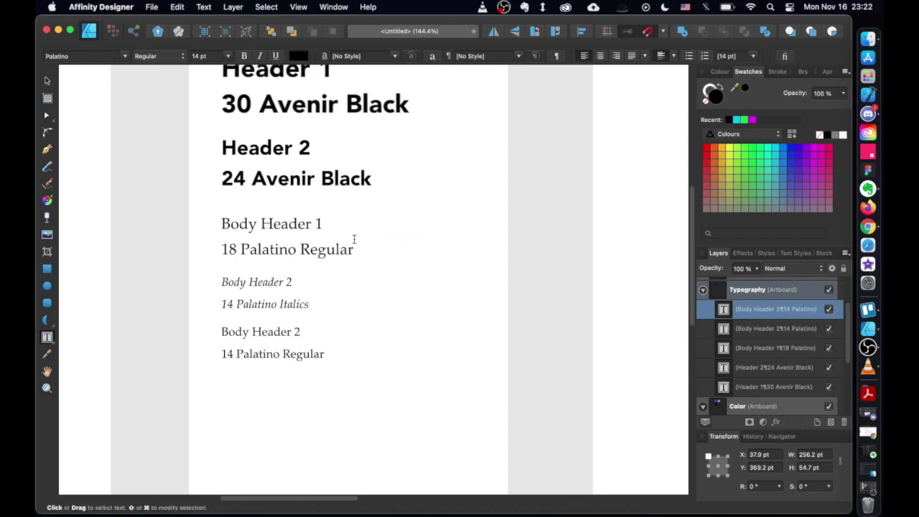
left_click(312, 182)
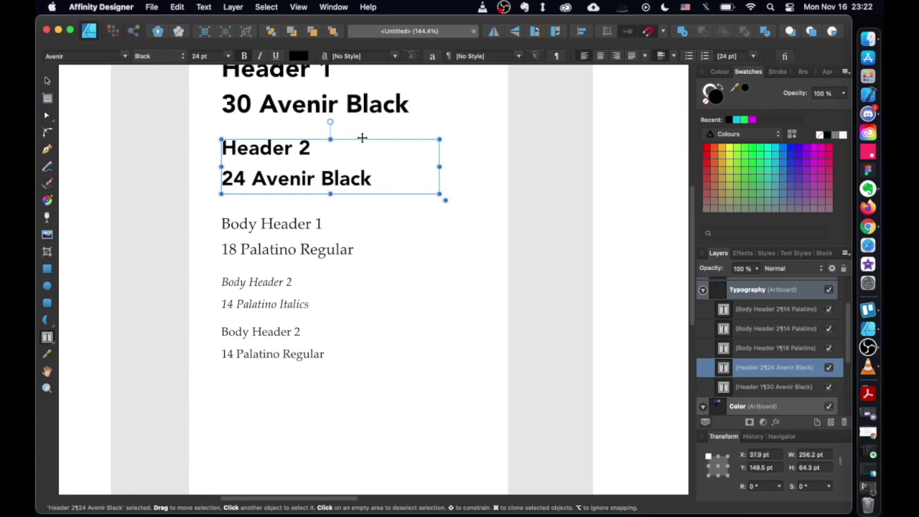
Duplicate the Header 2 frame below the body samples and retype it 'Button 1 / 18 Avenir Black'.
left_click_drag(361, 137, 372, 411)
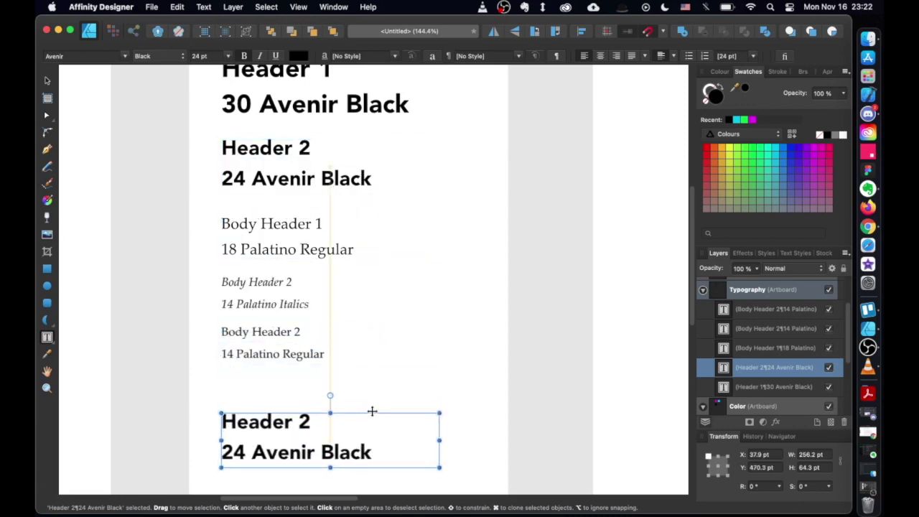
scroll(372, 410, "down", 5)
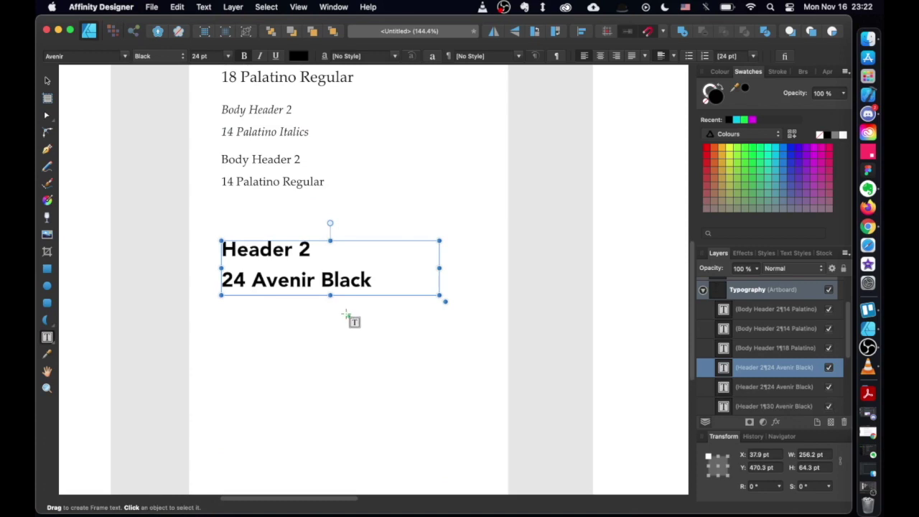
scroll(342, 309, "up", 1)
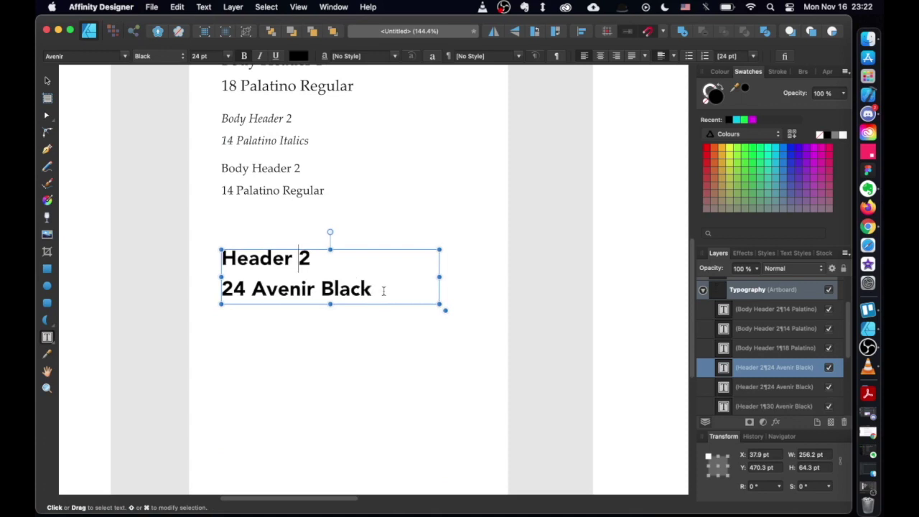
double_click(383, 290)
key("super+a")
left_click_drag(310, 258, 194, 262)
type("But")
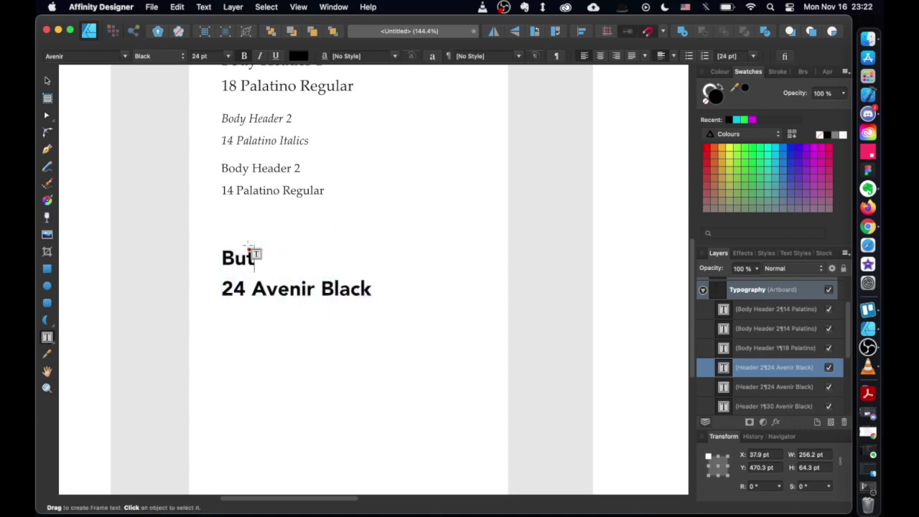
type("ton 1")
double_click(244, 290)
type("18")
Set the Button 1 text to Avenir Medium weight.
key("super+a")
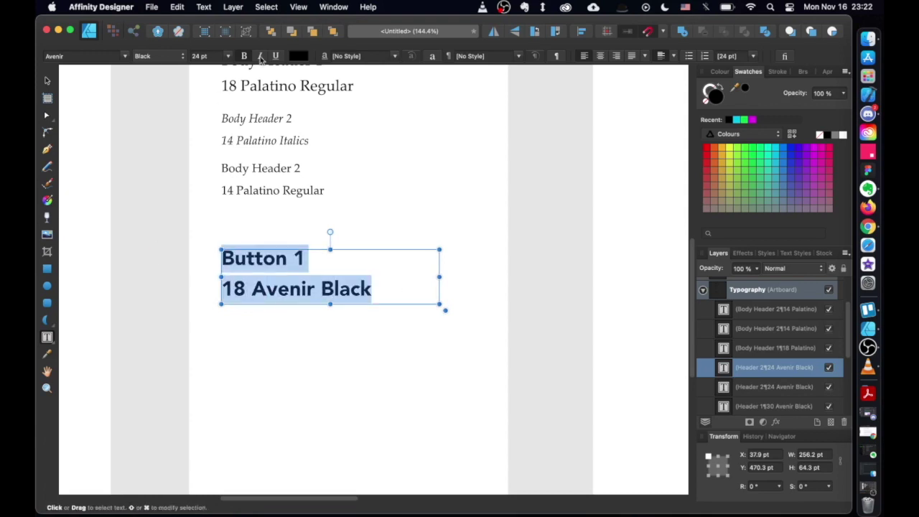
left_click(183, 57)
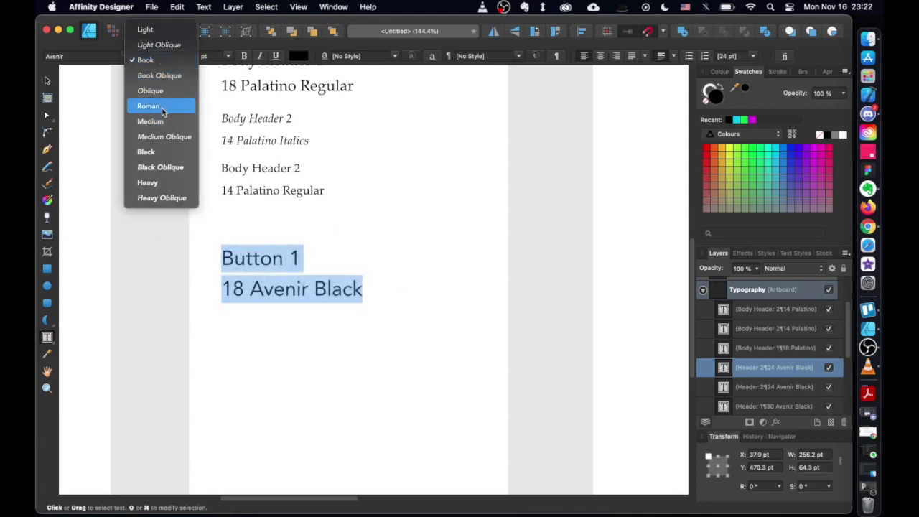
left_click(163, 122)
right_click(379, 240)
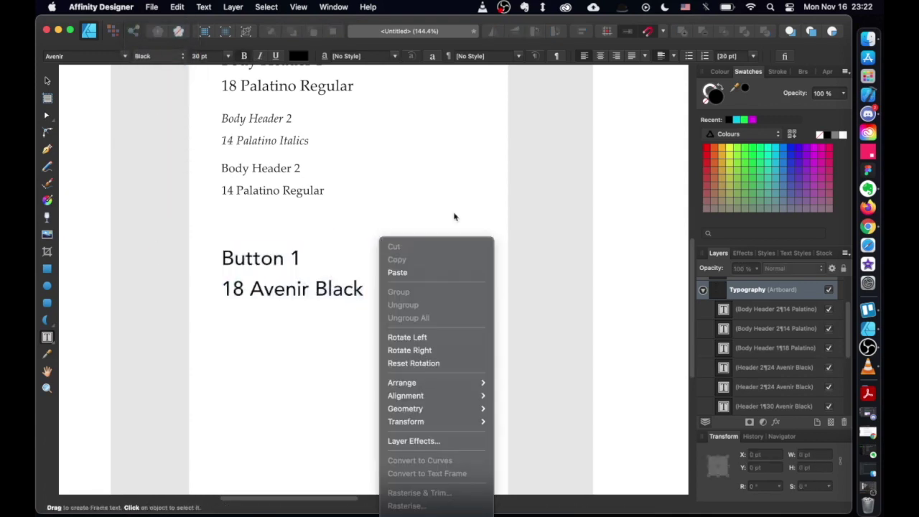
key("Escape")
scroll(417, 192, "down", 5)
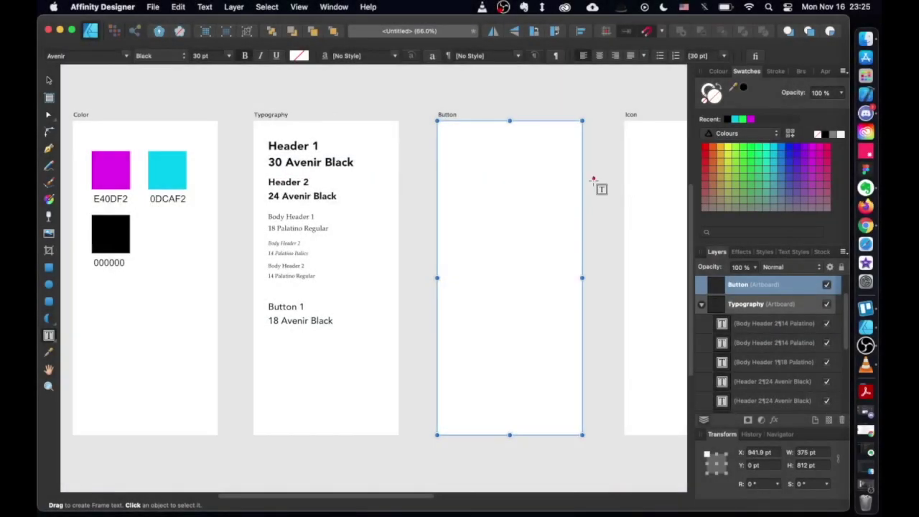
Draw a 205.7 × 68.8 pt rounded rectangle atop the Button artboard and fill it magenta.
key("space")
left_click_drag(594, 181, 452, 190)
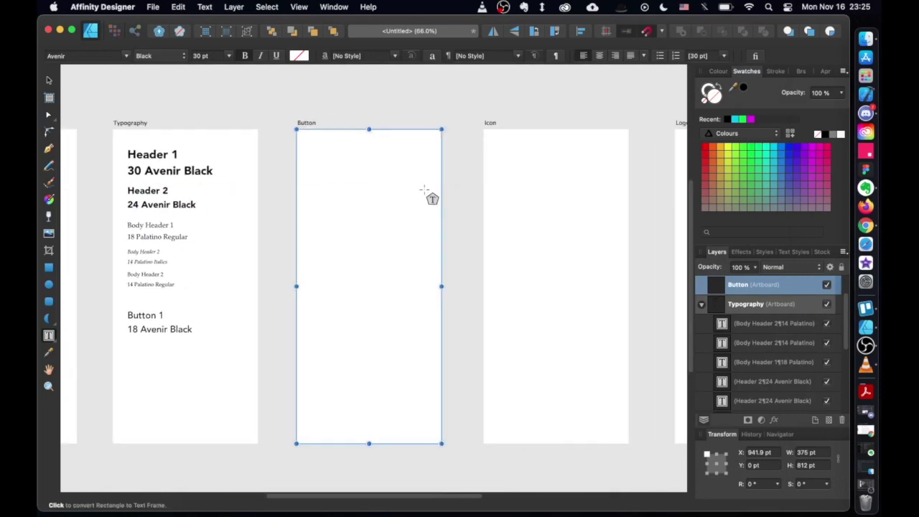
scroll(400, 181, "up", 3)
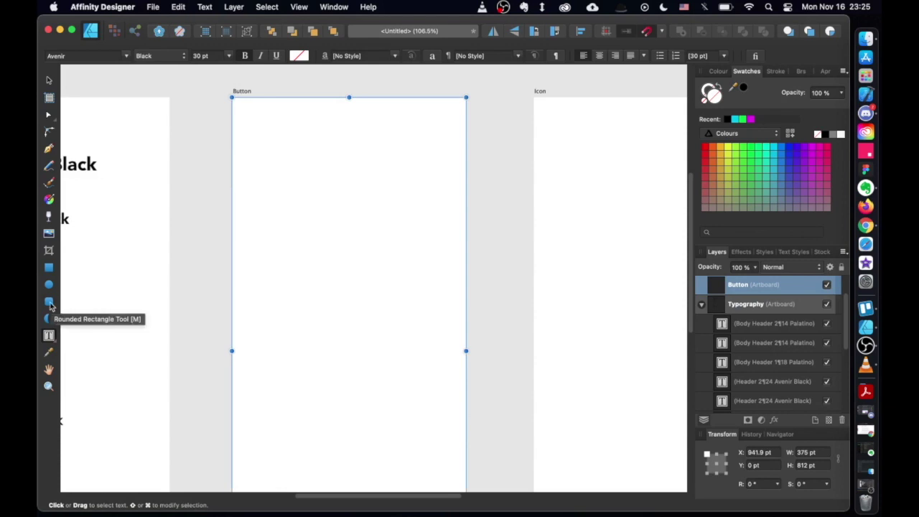
left_click(49, 303)
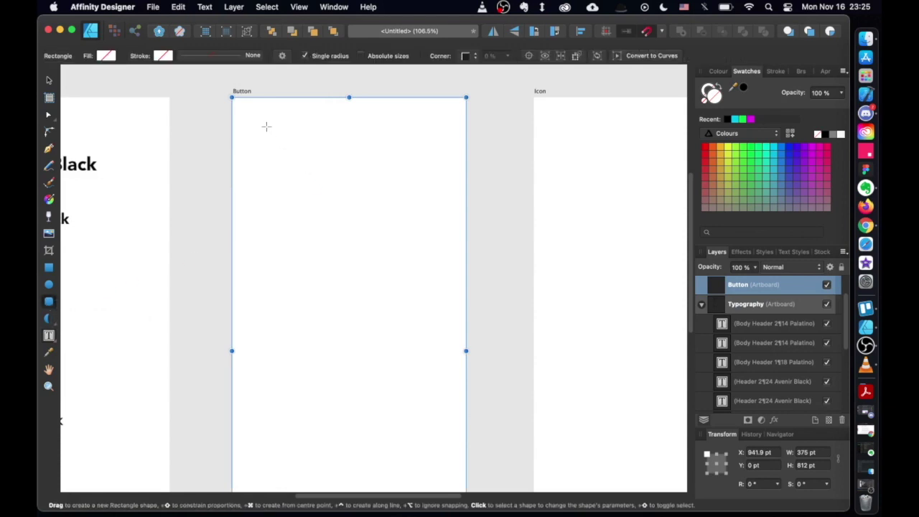
mouse_move(266, 127)
left_mouse_down()
mouse_move(408, 170)
mouse_move(394, 169)
left_mouse_up()
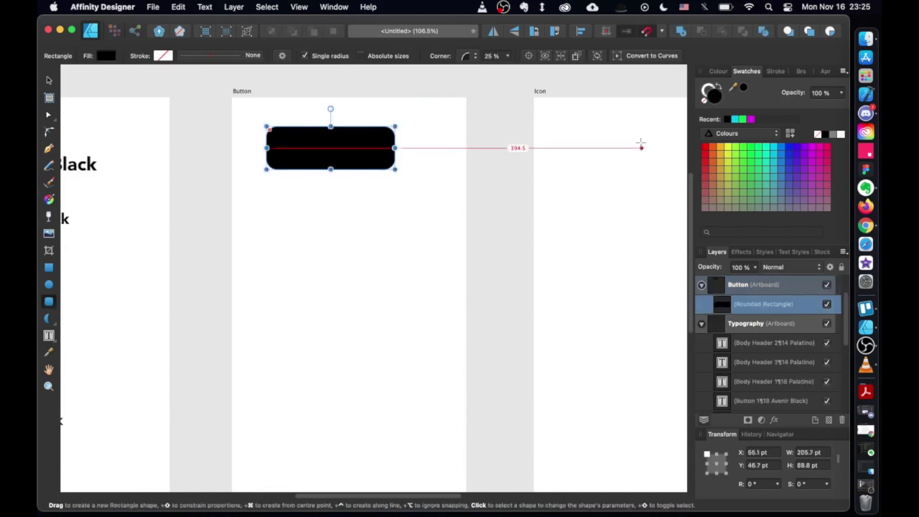
left_click(751, 119)
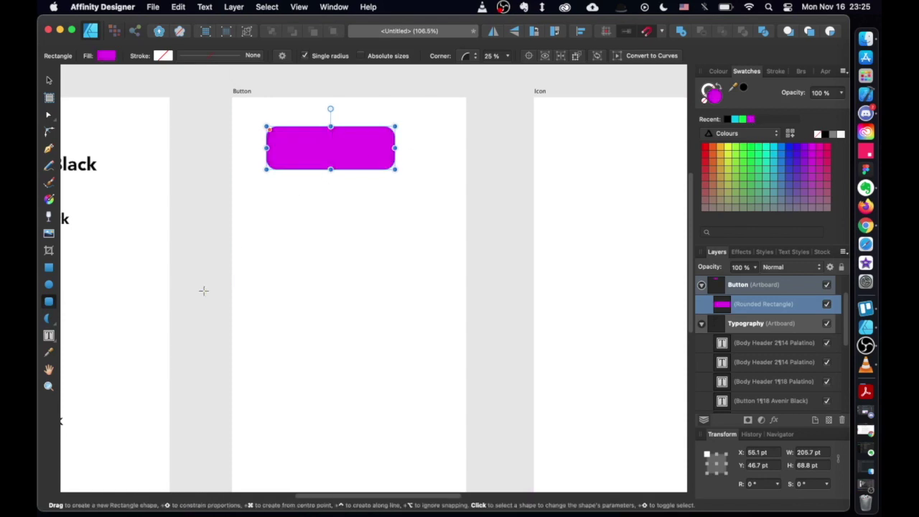
left_click(49, 335)
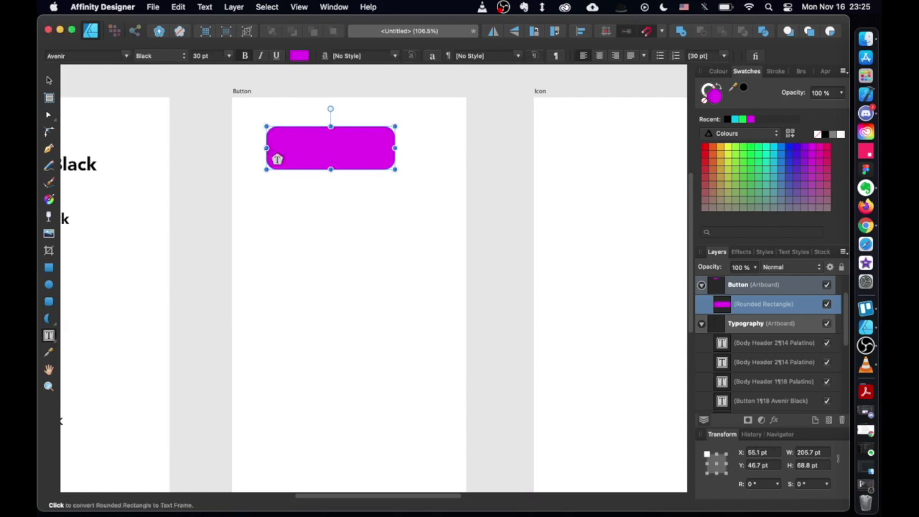
Add a 'Primary Button' label in 18 pt Avenir Medium inside the rectangle.
left_click_drag(283, 138, 380, 161)
type("Or")
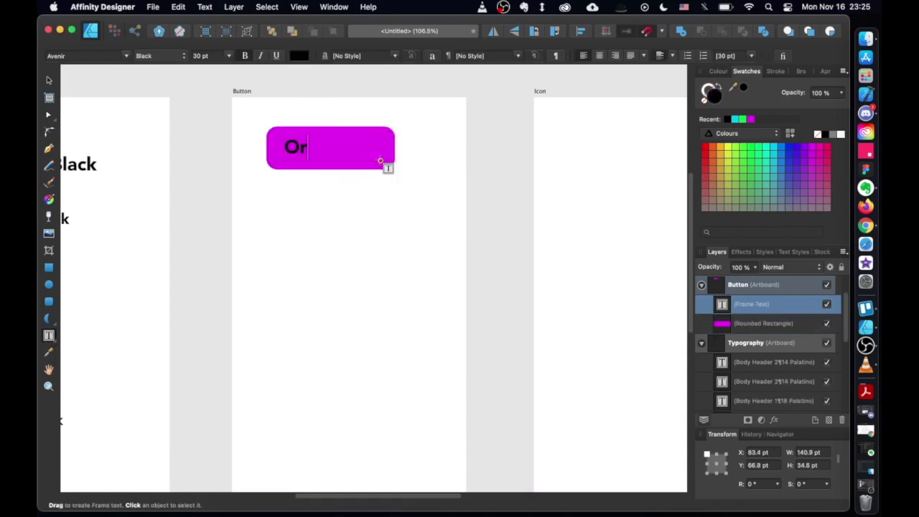
type("Primary Button")
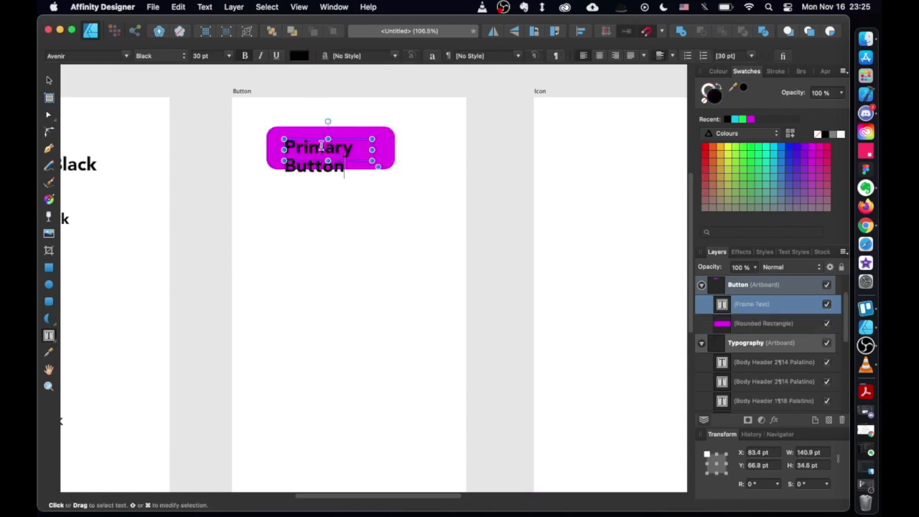
key("super+a")
left_click(228, 56)
left_click(159, 55)
left_click(153, 27)
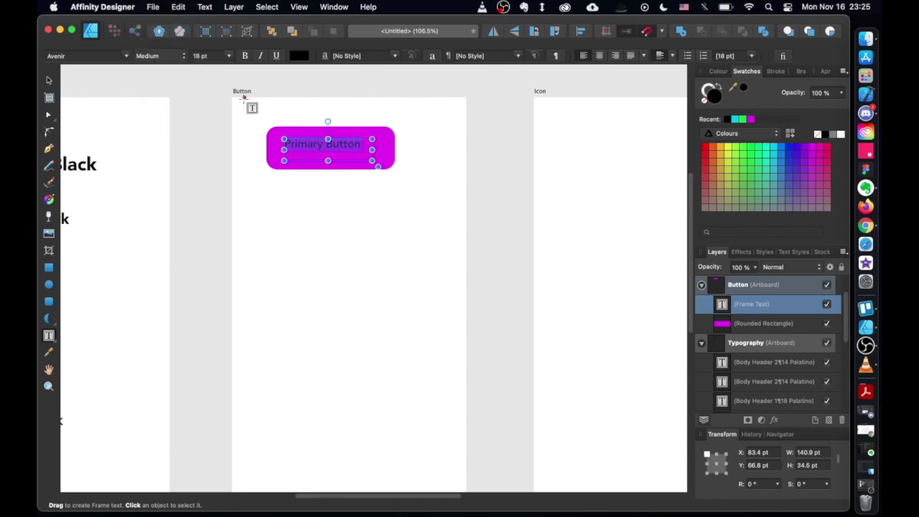
key("Escape")
Resize the rounded rectangle and reposition and narrow the label frame.
left_click(347, 194)
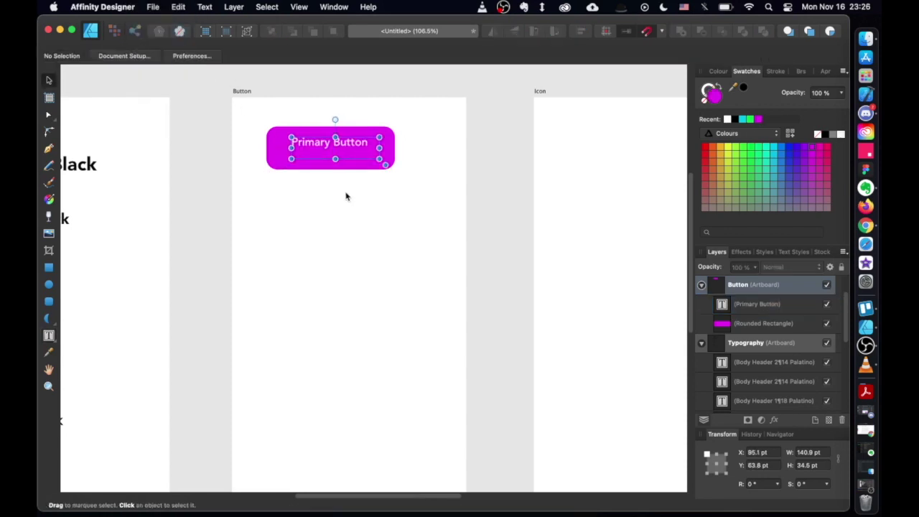
left_click(388, 164)
left_click_drag(394, 169, 386, 161)
left_click(328, 143)
scroll(328, 143, "up", 3)
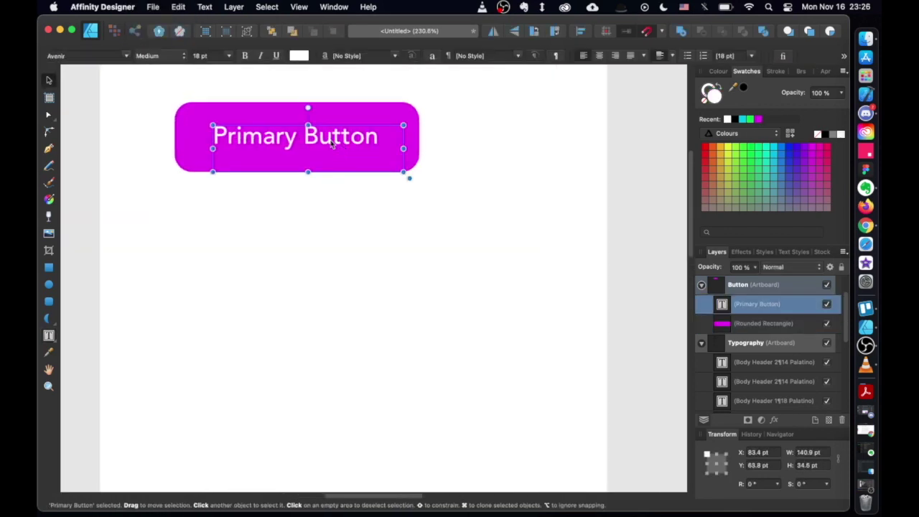
left_click_drag(323, 143, 317, 143)
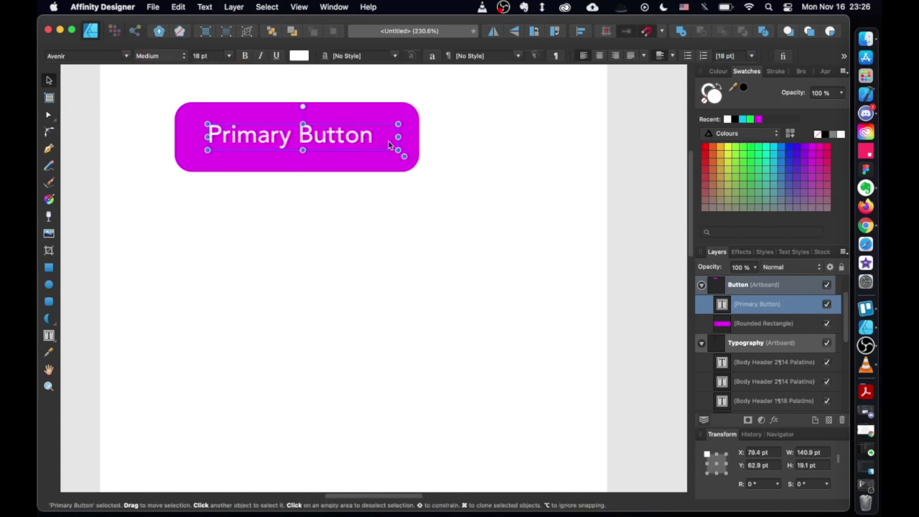
left_click_drag(397, 138, 380, 135)
Centre the label horizontally and vertically within its frame.
key("super+t")
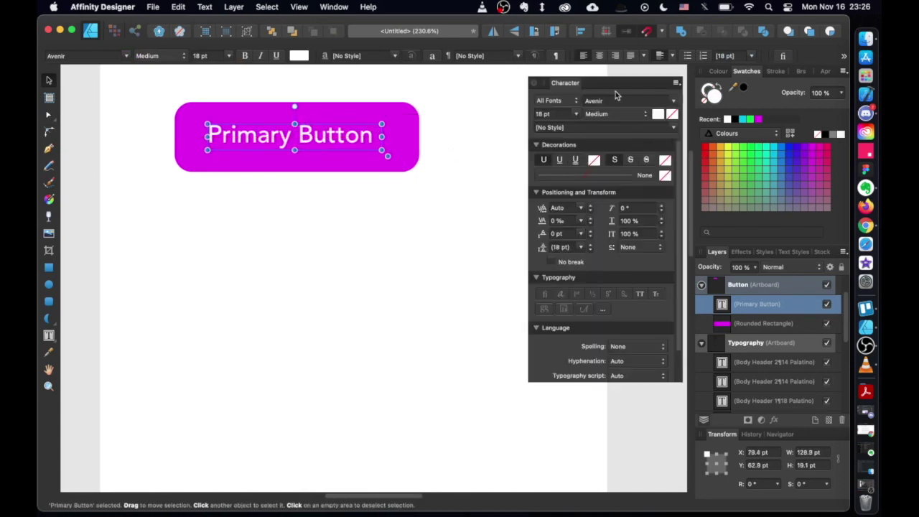
key("super+p")
key("Escape")
left_click(534, 83)
key("super+shift+c")
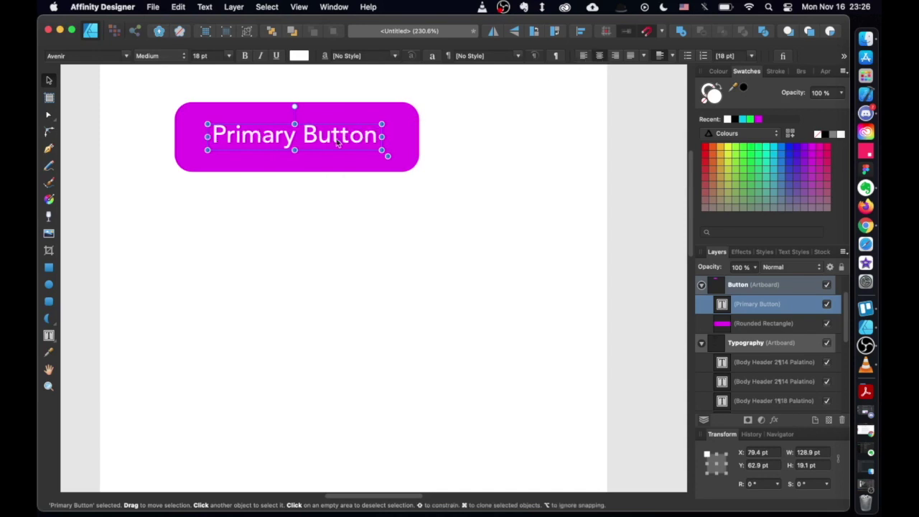
key("Escape")
scroll(410, 149, "down", 2)
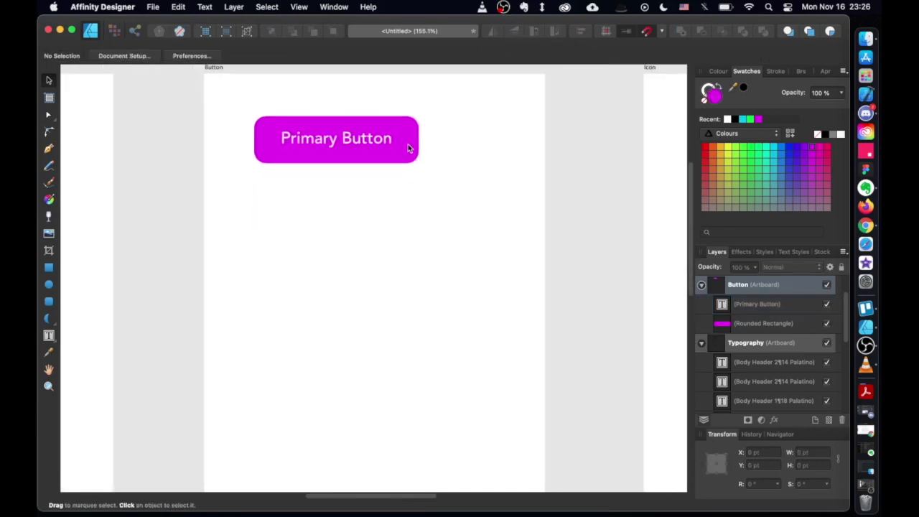
left_click(373, 141)
left_click(675, 56)
left_click(639, 84)
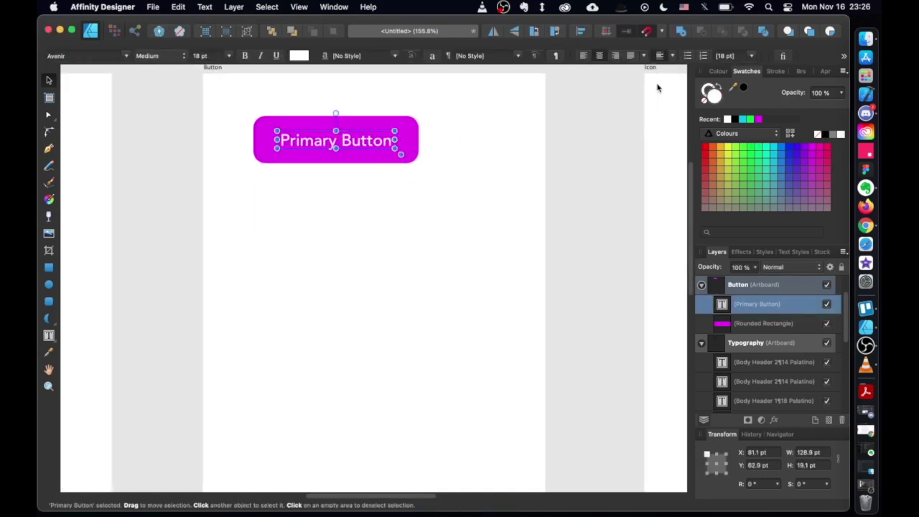
key("Escape")
Duplicate the button below and swap the copy's fill and stroke to make it outlined.
left_click(381, 141)
left_click(396, 145)
left_click(386, 147, "shift")
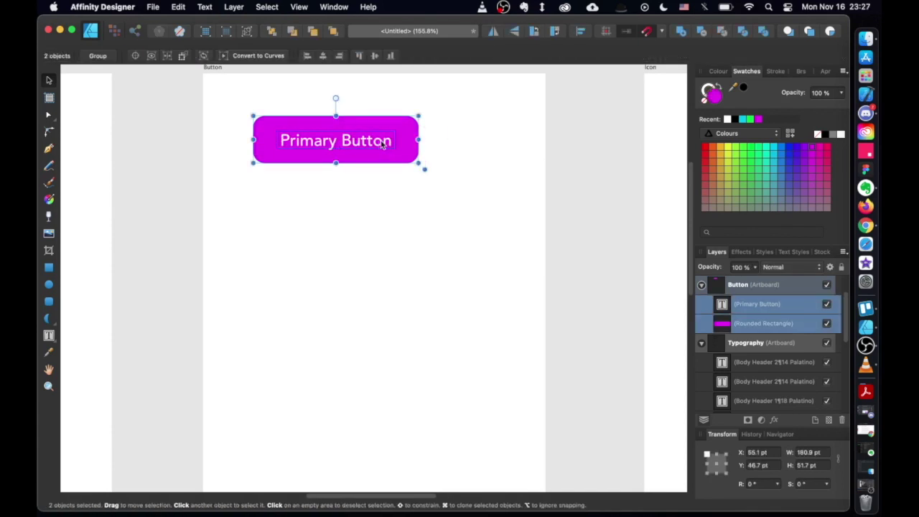
left_click_drag(370, 142, 370, 218)
left_click(476, 180)
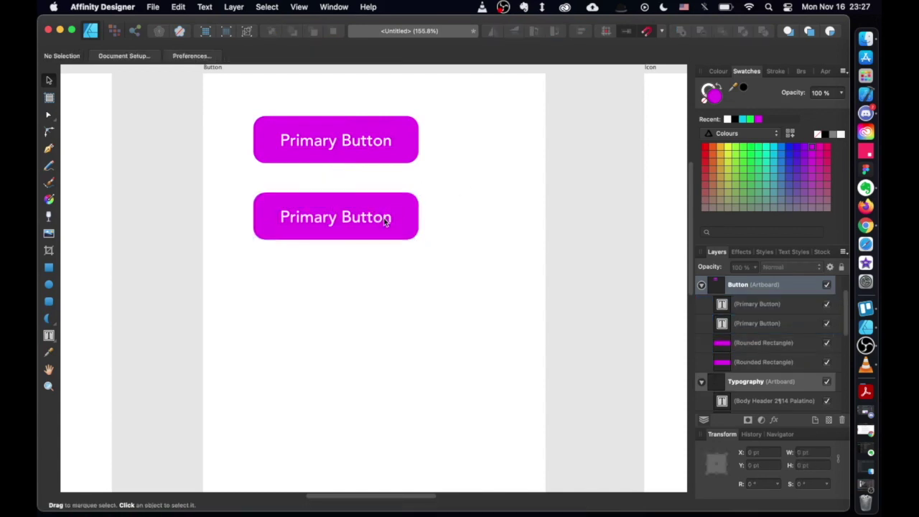
left_click(402, 205)
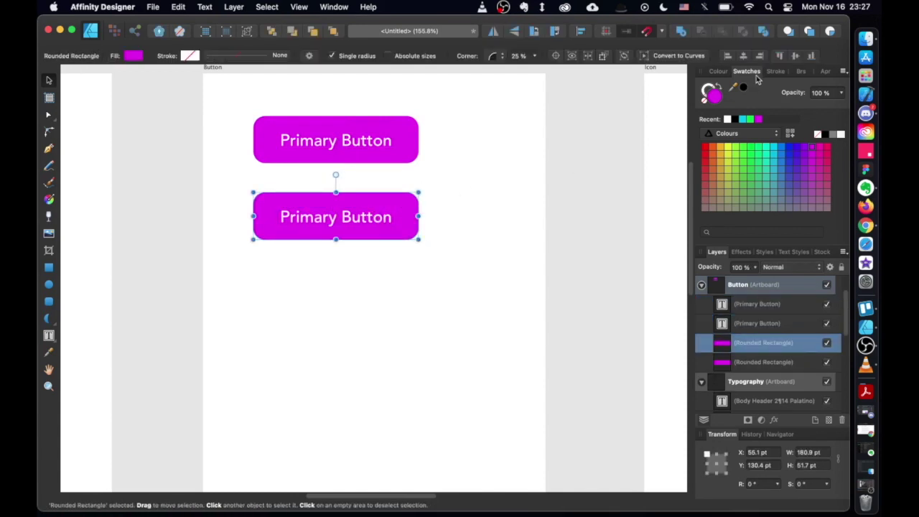
left_click(720, 85)
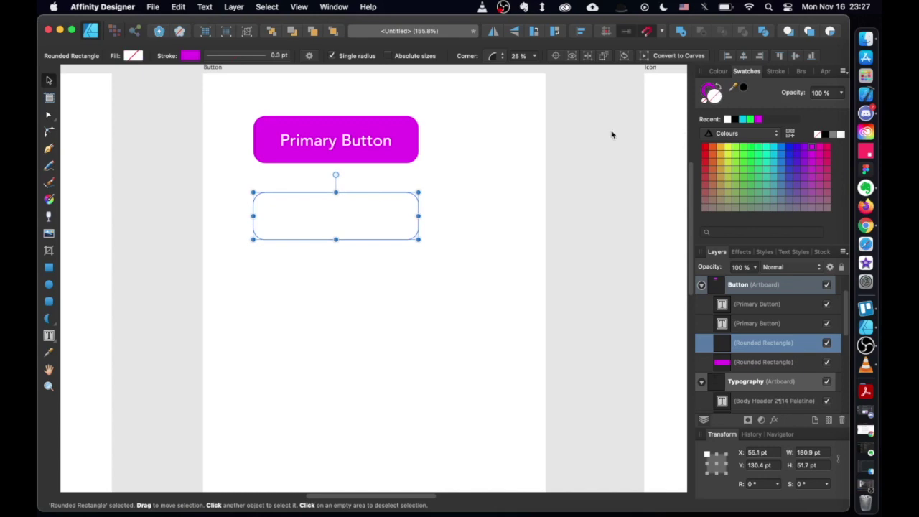
Make the copy's label magenta and retype it 'Secondary Button' on one line.
left_click(773, 72)
left_click(345, 221)
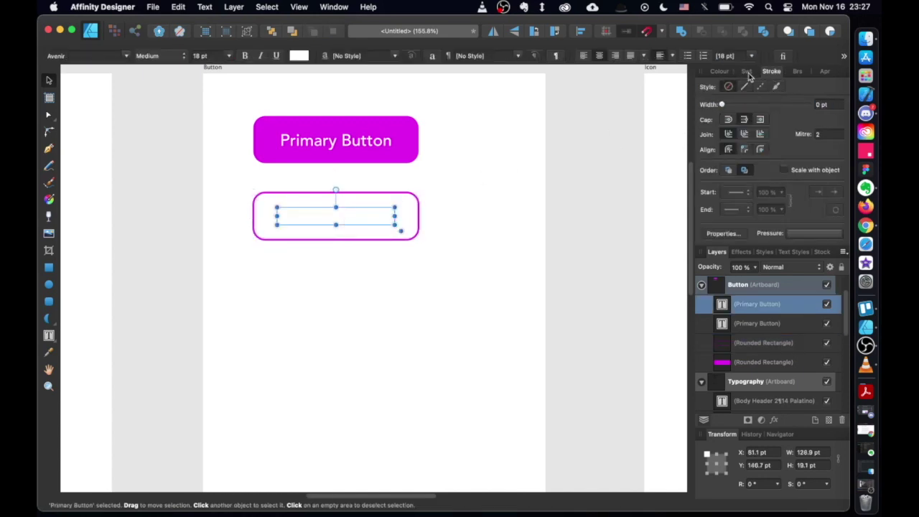
left_click(747, 73)
left_click(760, 119)
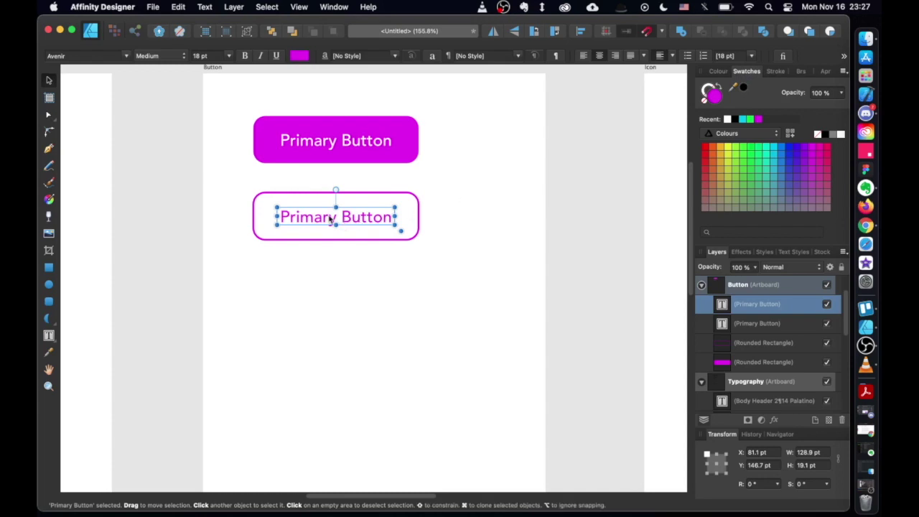
left_click_drag(334, 219, 246, 215)
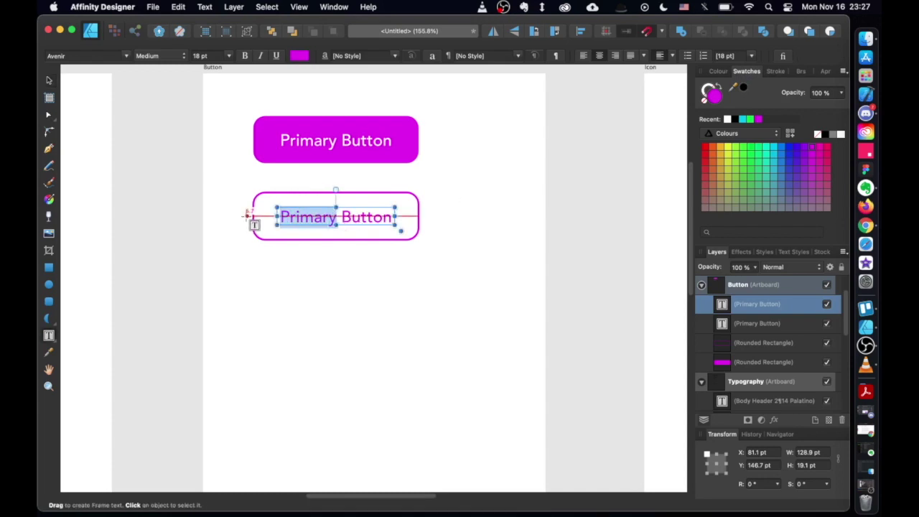
type("Secondary")
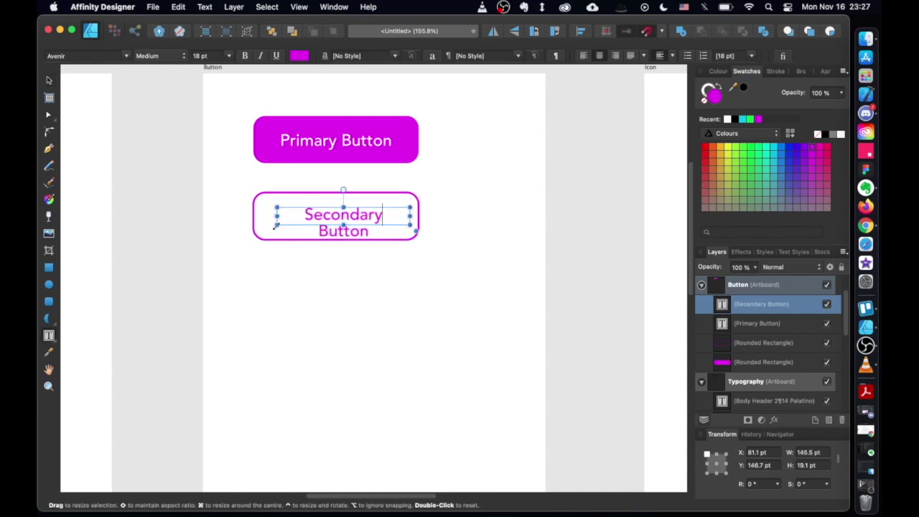
left_click_drag(407, 215, 414, 215)
key("Escape")
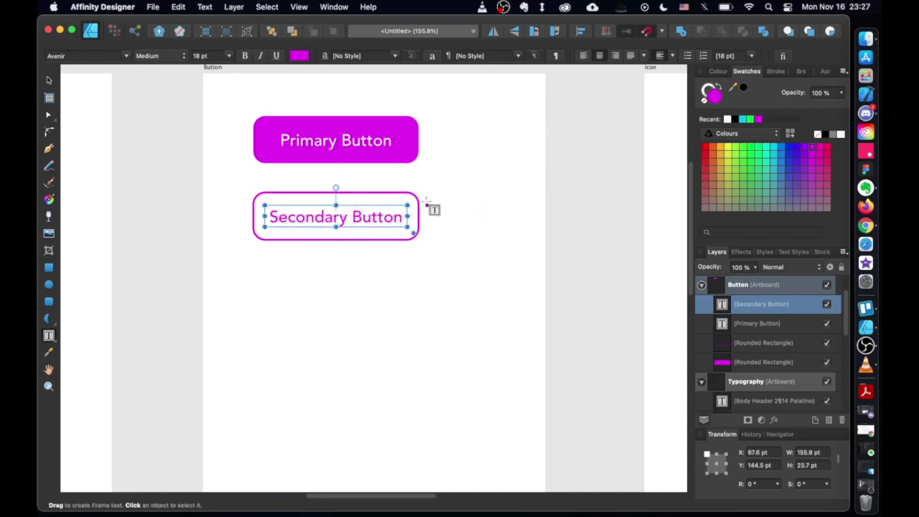
key("v")
left_click(174, 183)
left_click_drag(221, 178, 464, 262)
Fill the bottom button copy cyan and relabel it 'Tertiary Button'.
left_click_drag(235, 98, 431, 170)
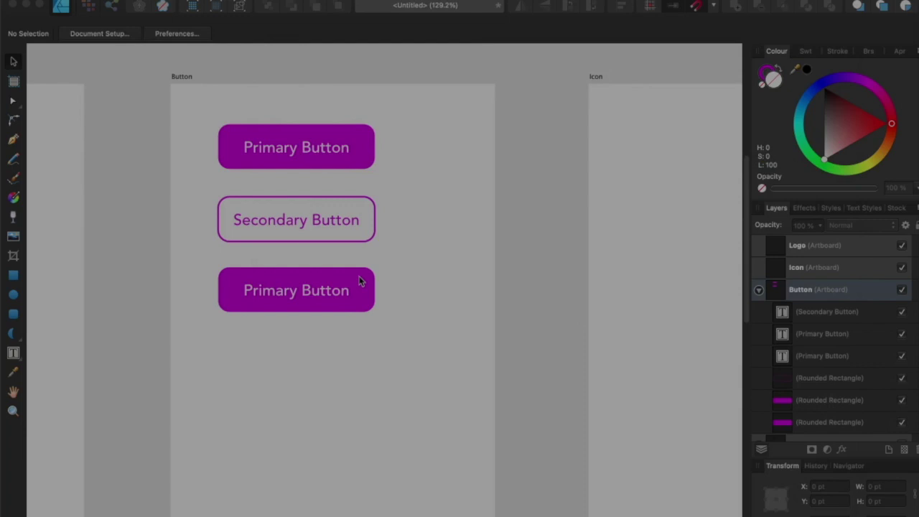
left_click(359, 283)
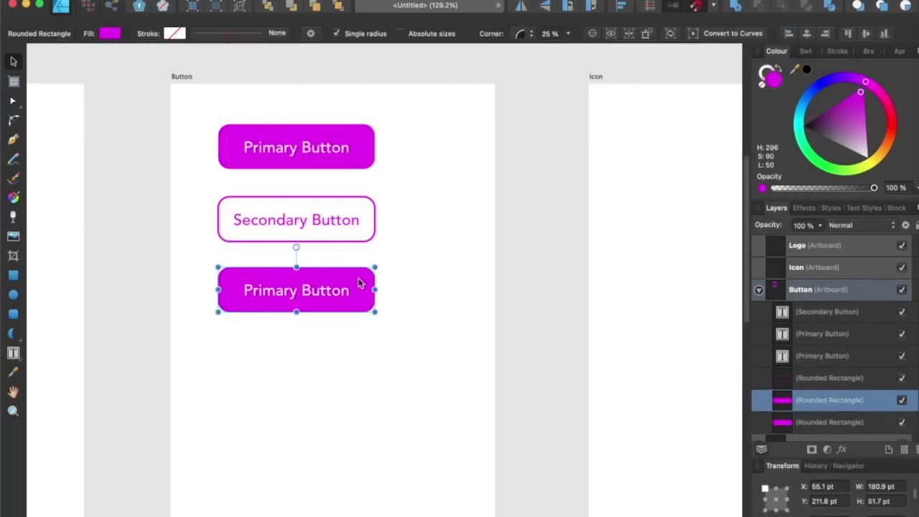
left_click(807, 52)
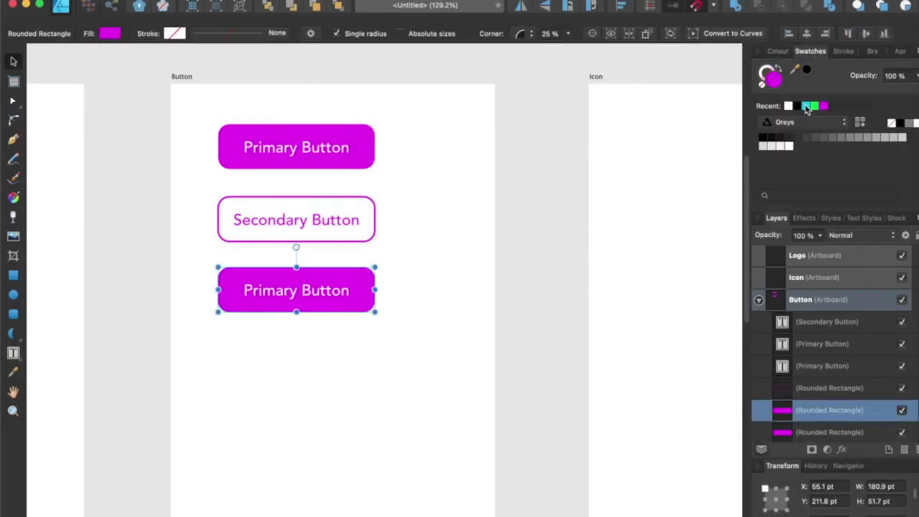
left_click(805, 107)
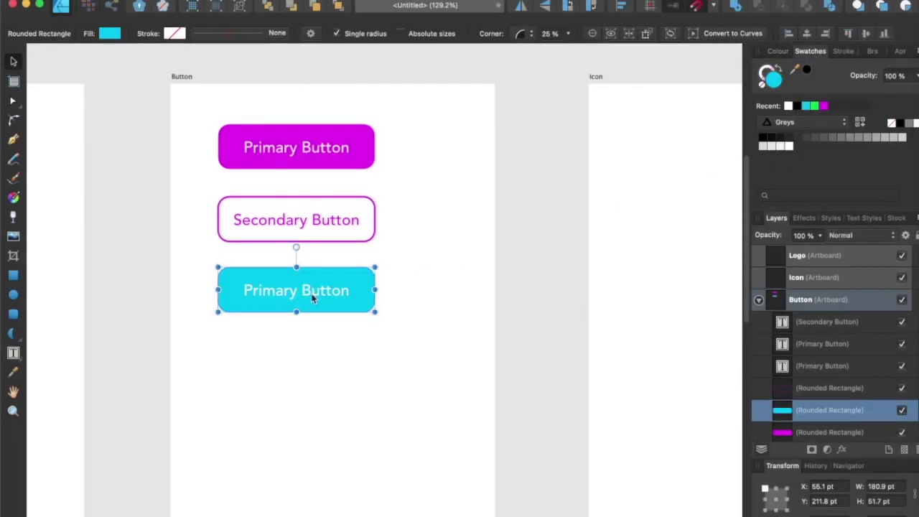
double_click(337, 296)
left_click_drag(289, 290, 189, 298)
type("Terti")
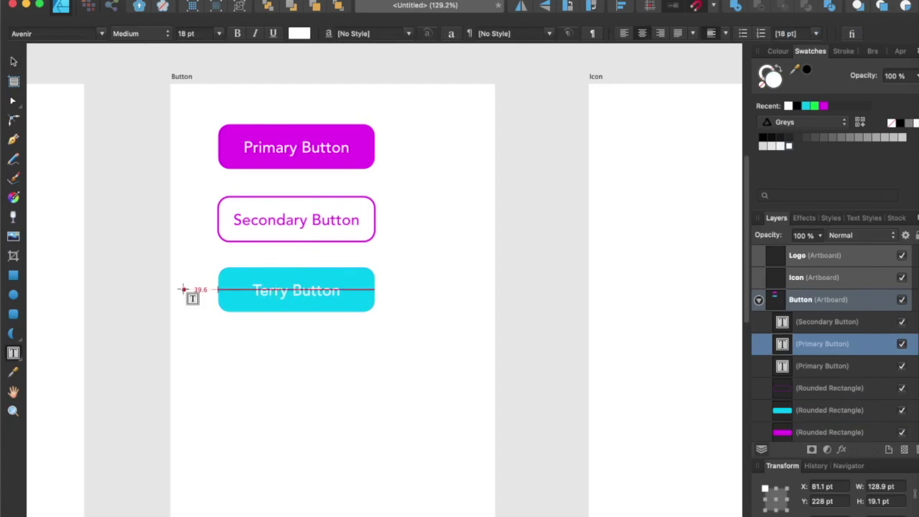
type("ary")
left_click(13, 61)
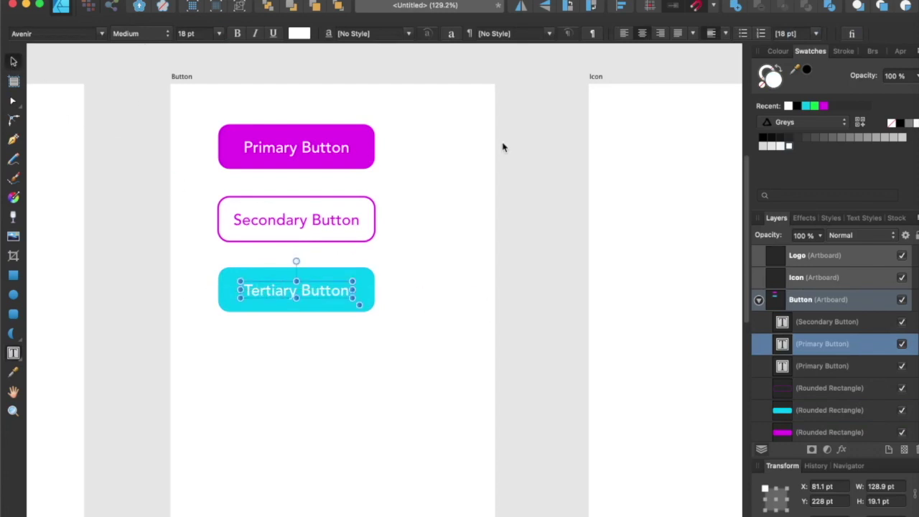
left_click(503, 147)
scroll(491, 279, "down", 3)
Select the Icon artboard and show the Assets panel via View > Studio > Assets.
scroll(478, 328, "right", 4)
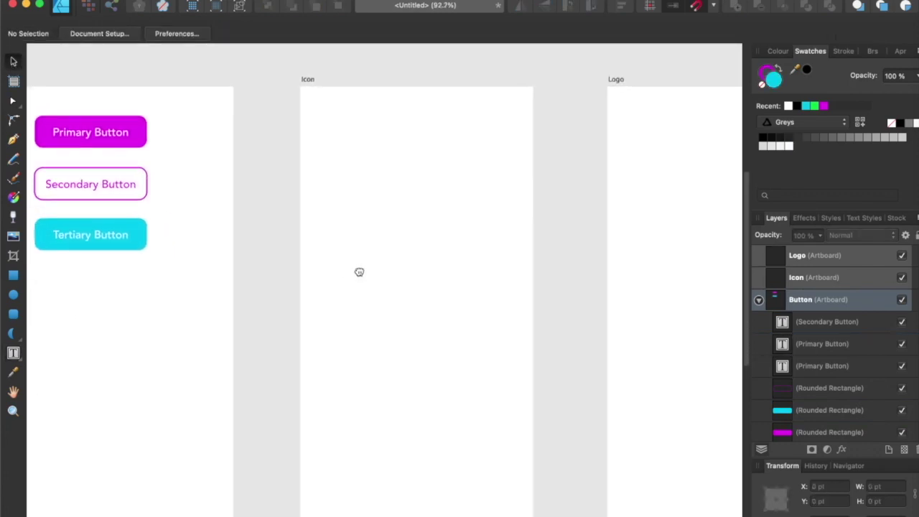
left_click(403, 296)
left_click(144, 244)
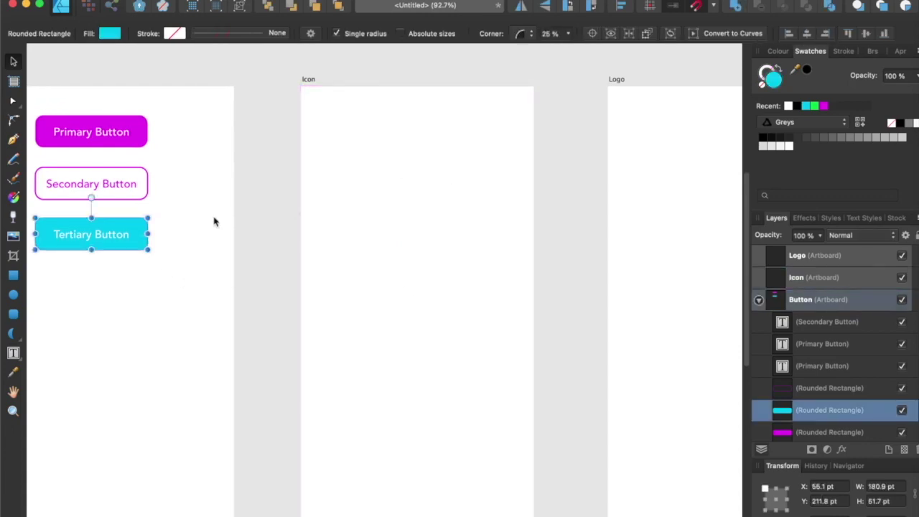
left_click(367, 95)
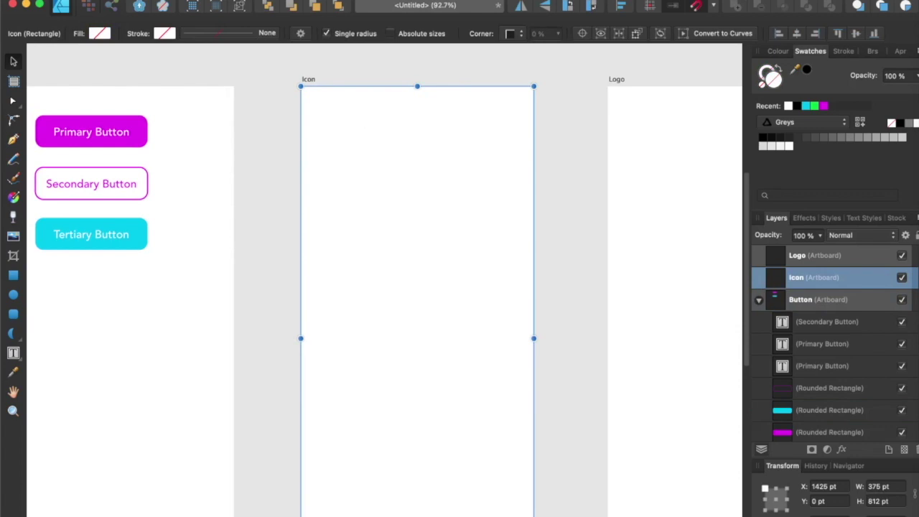
left_click(302, 1)
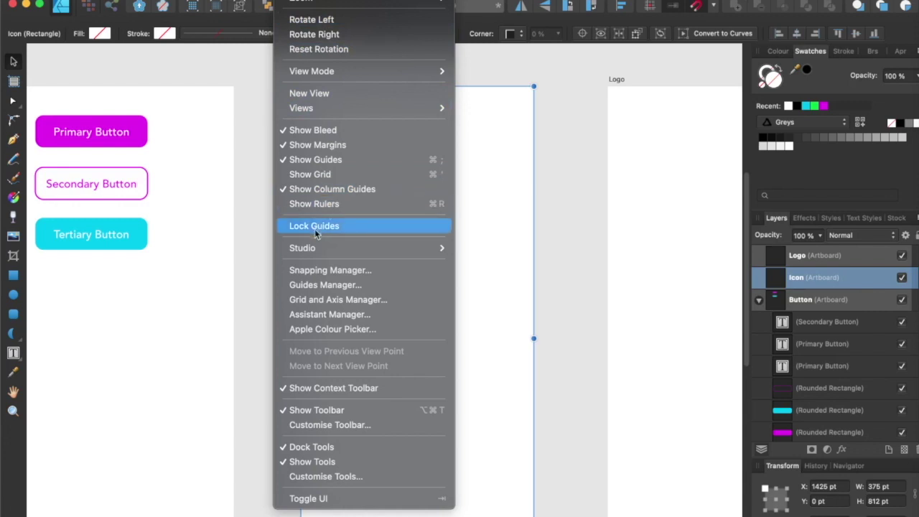
mouse_move(321, 247)
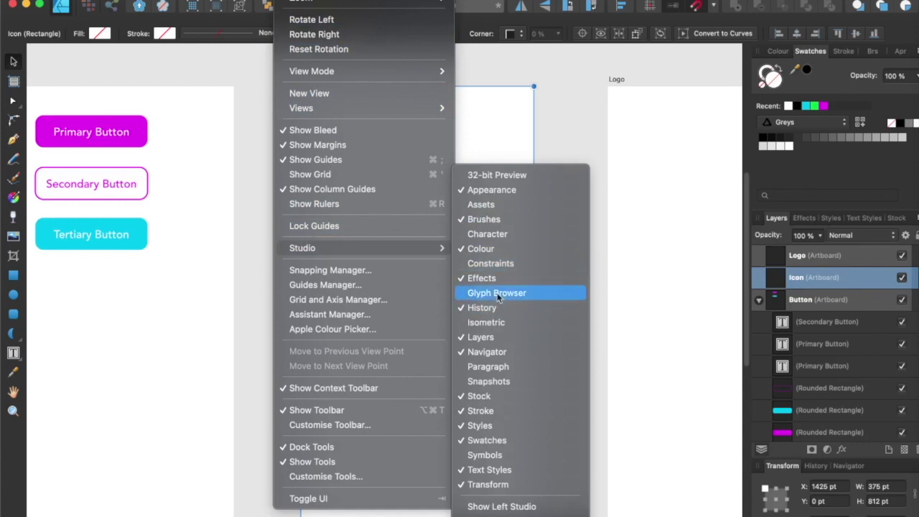
left_click(494, 205)
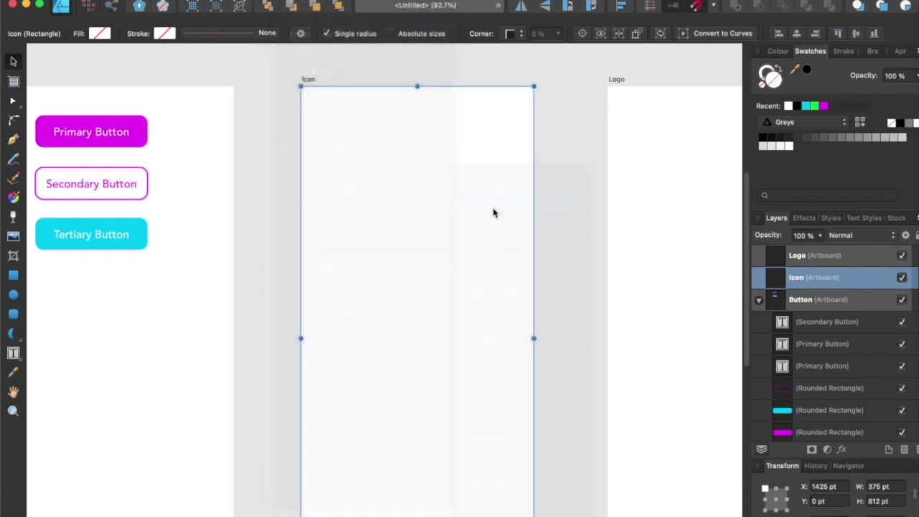
scroll(164, 239, "down", 10)
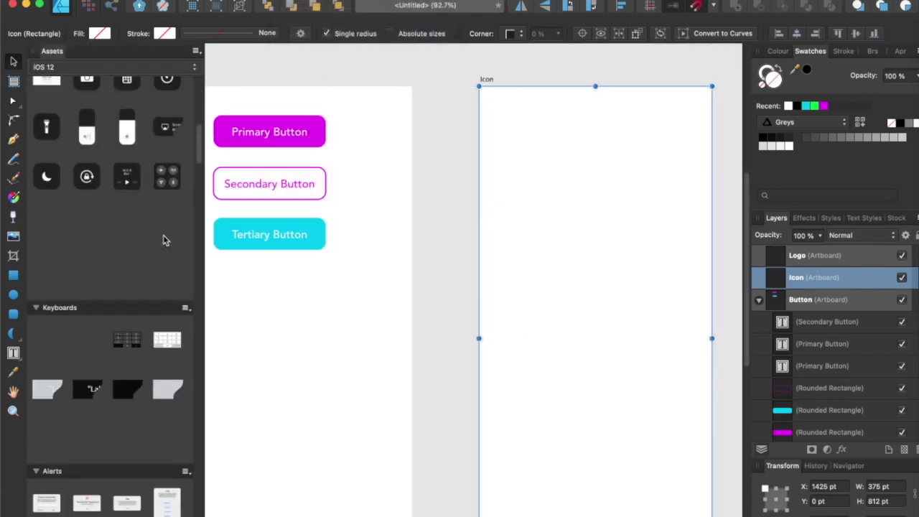
scroll(164, 239, "down", 15)
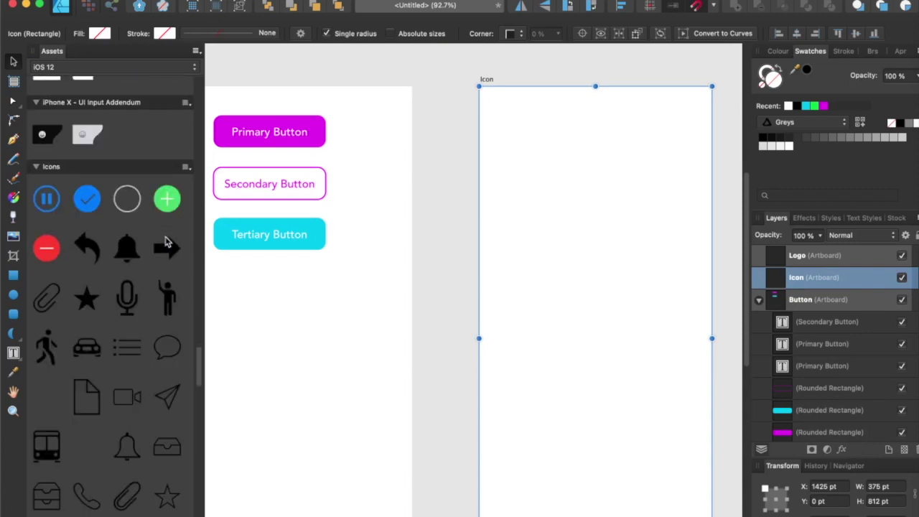
left_click_drag(127, 208, 522, 151)
left_click_drag(87, 259, 564, 151)
scroll(118, 314, "down", 4)
left_click_drag(45, 431, 656, 151)
scroll(102, 307, "down", 6)
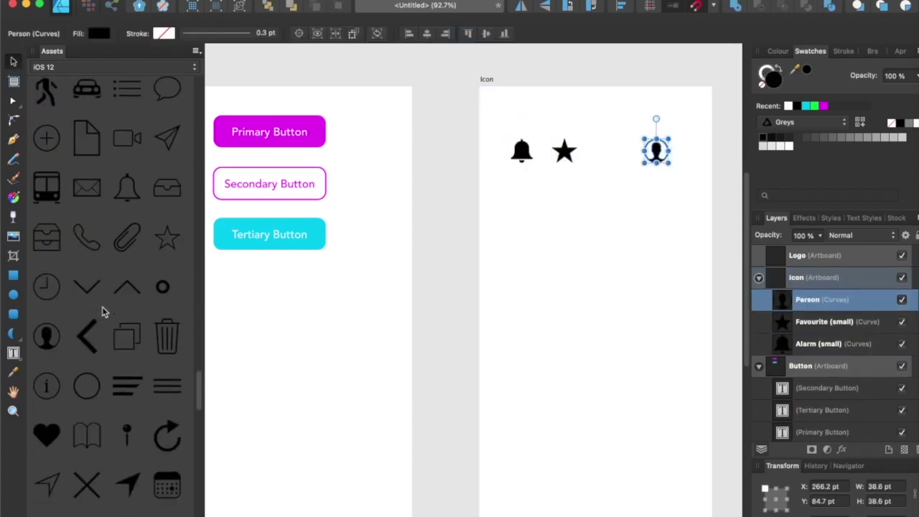
left_click_drag(59, 440, 609, 151)
left_click(634, 179)
left_click(654, 151)
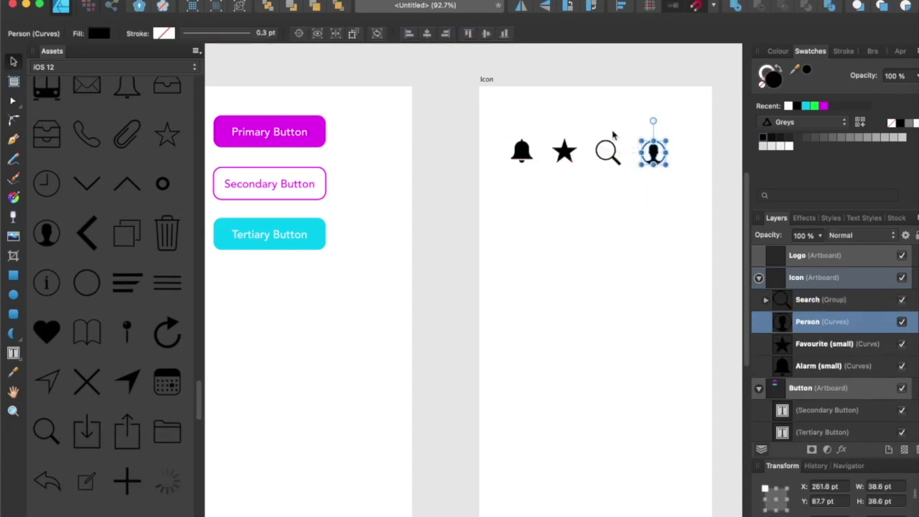
key("super+a")
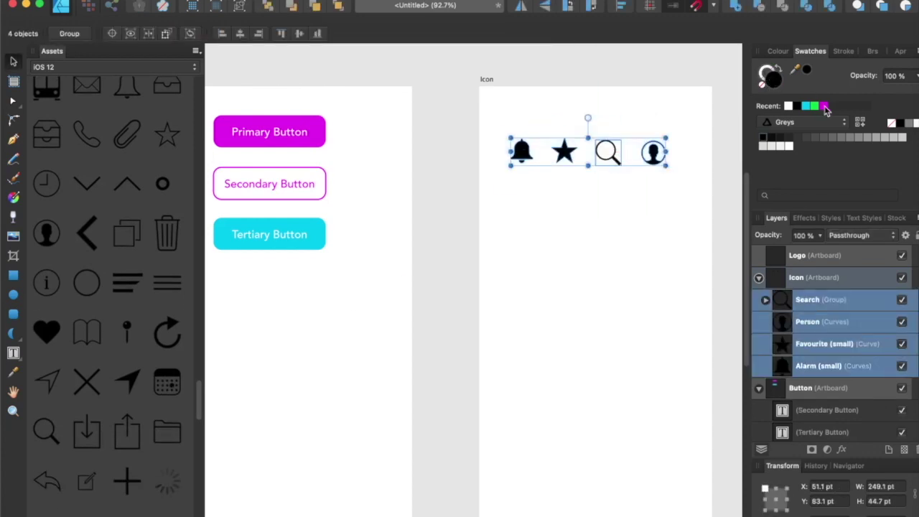
left_click(824, 106)
left_click(654, 187)
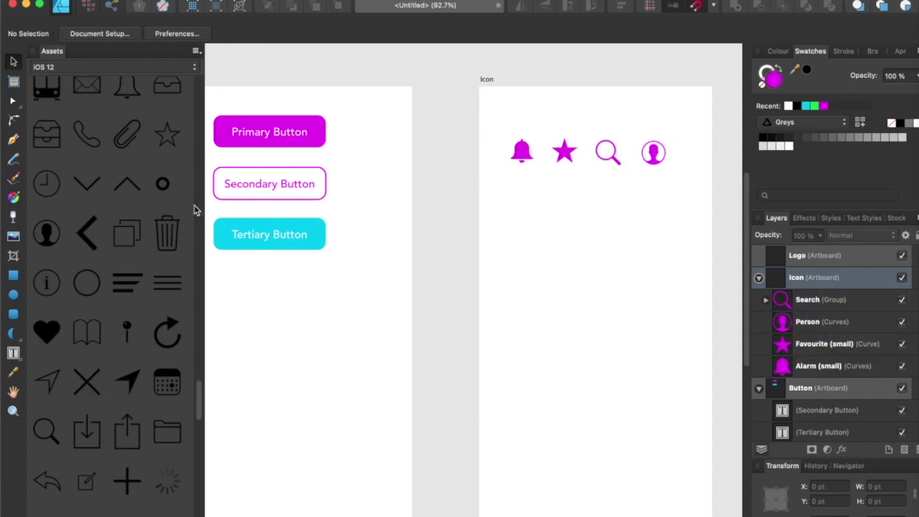
scroll(105, 118, "up", 3)
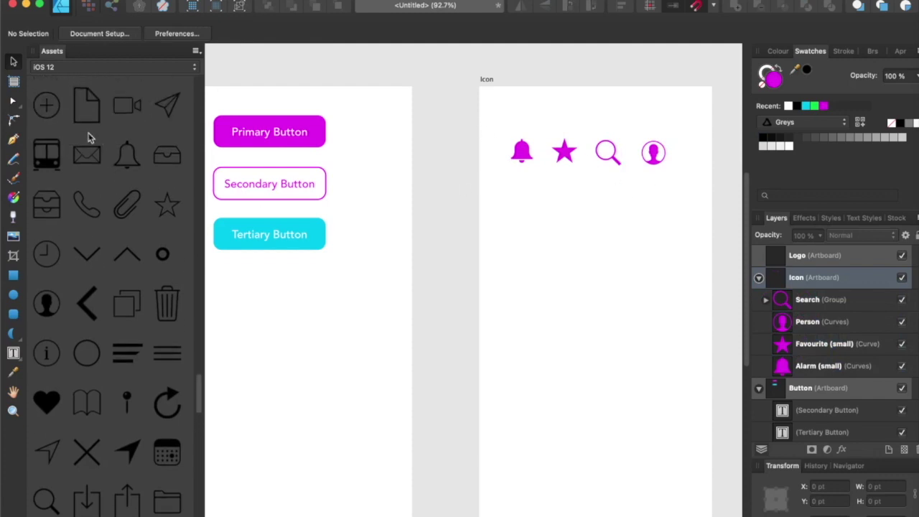
scroll(101, 287, "down", 5)
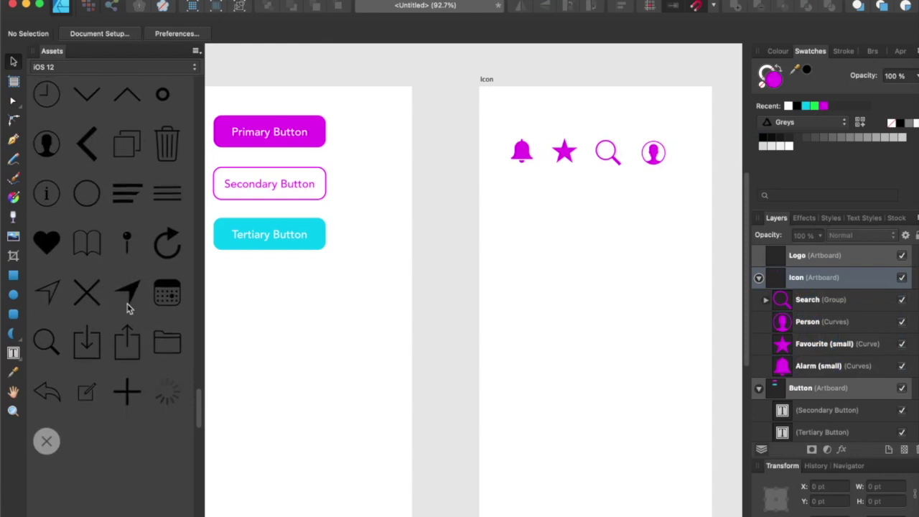
scroll(135, 284, "down", 10)
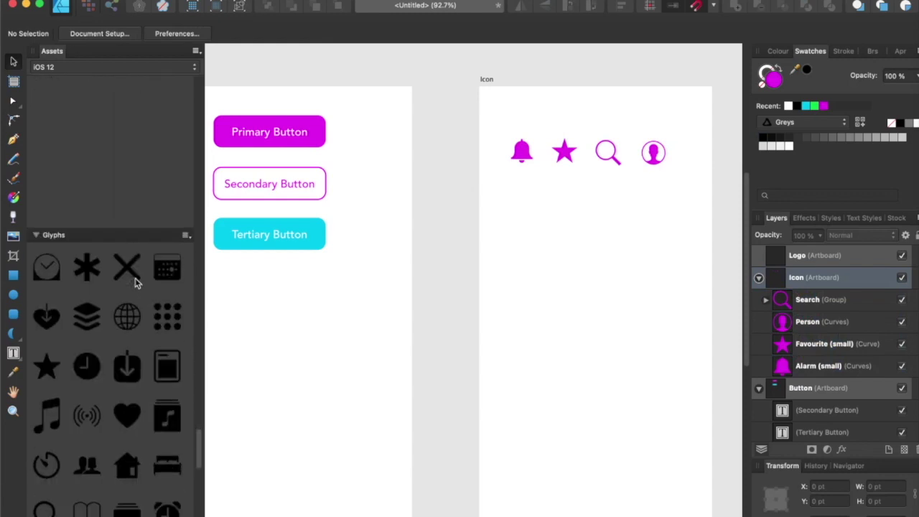
scroll(115, 255, "down", 8)
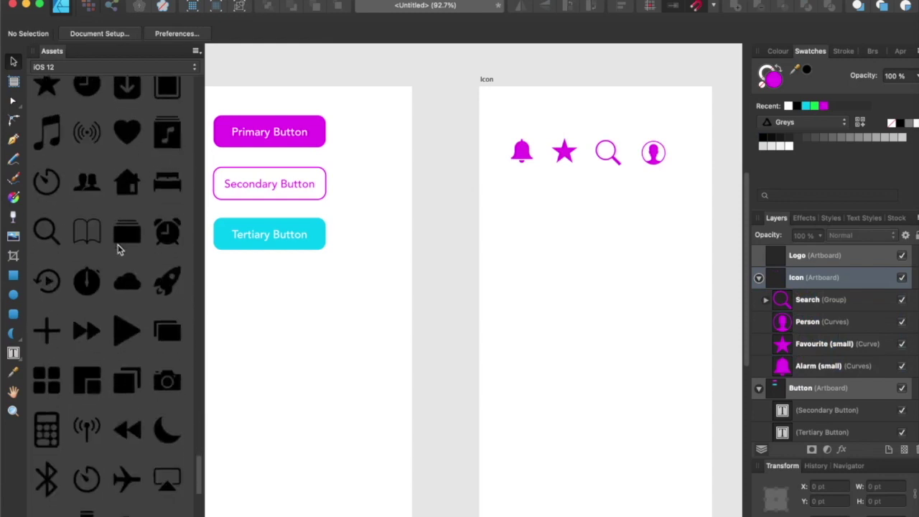
scroll(122, 248, "up", 15)
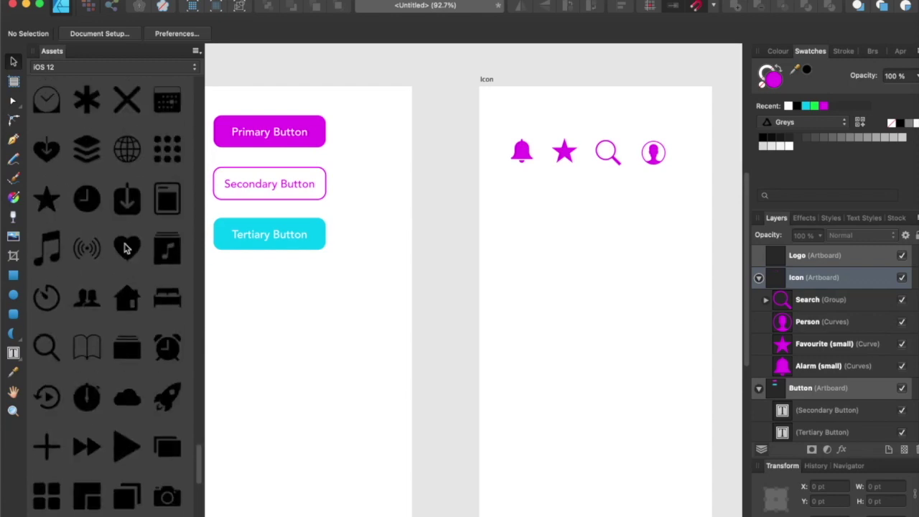
scroll(120, 243, "up", 5)
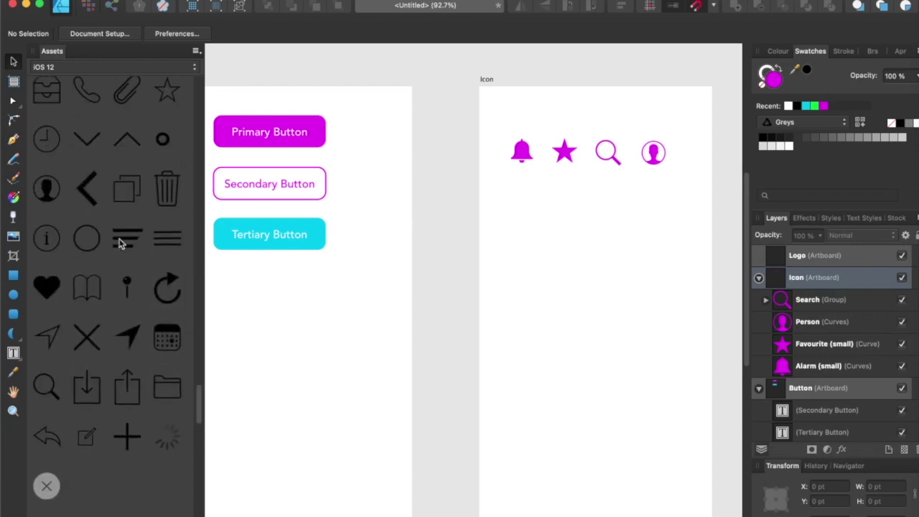
Draw a teardrop below the bell and rotate it 180° so its point faces down.
left_click(17, 334)
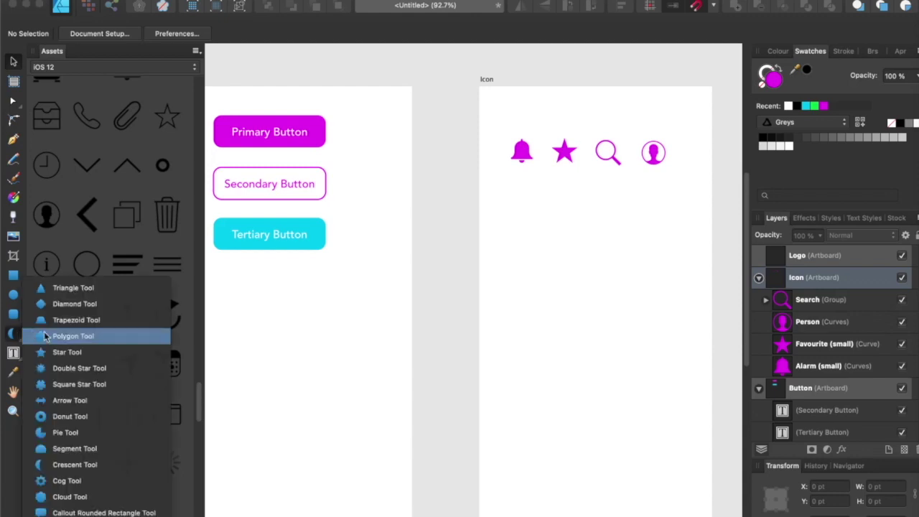
left_click(71, 515)
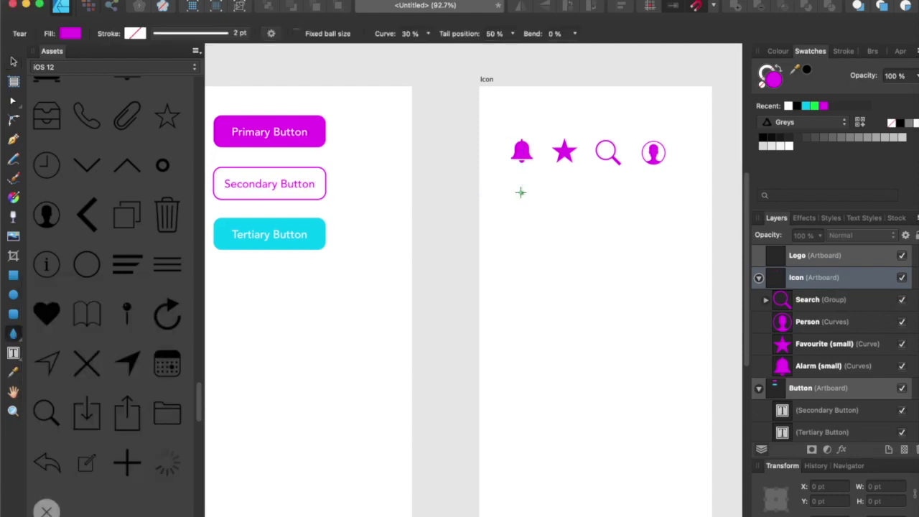
left_click_drag(521, 192, 544, 234)
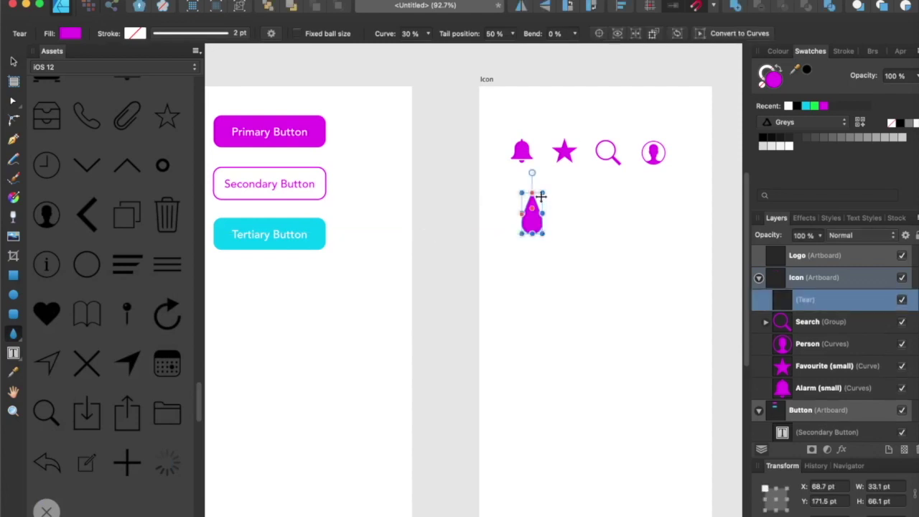
left_click_drag(533, 173, 534, 257)
scroll(577, 205, "up", 6)
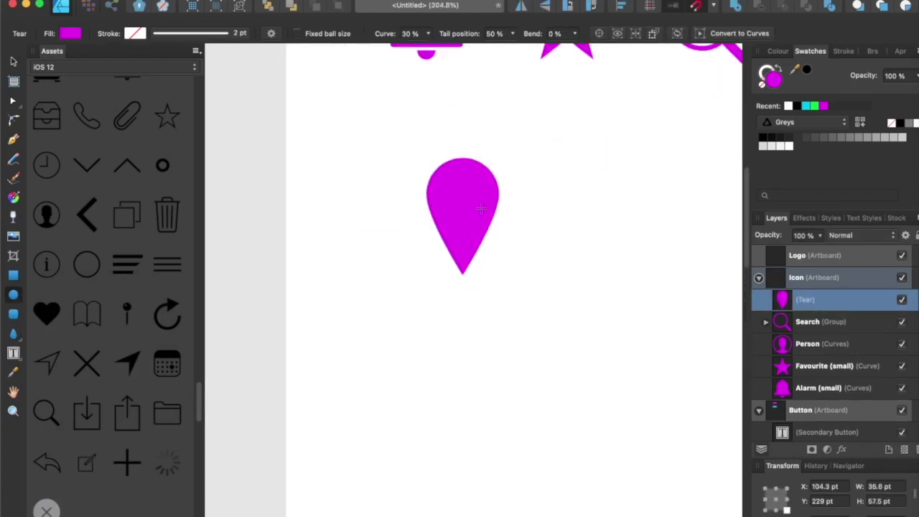
Subtract a circle from the teardrop's rounded top to cut the pin's round hole.
key("e")
left_click_drag(444, 170, 477, 202)
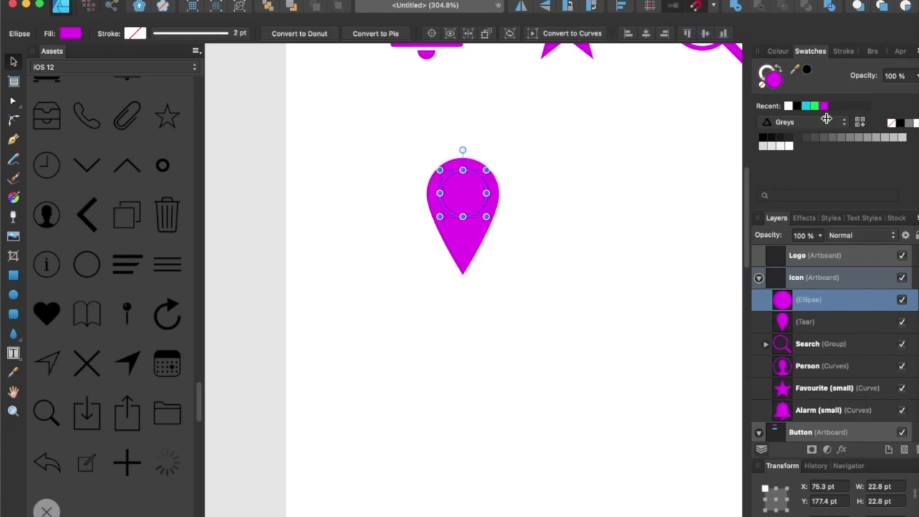
left_click(469, 245, "shift")
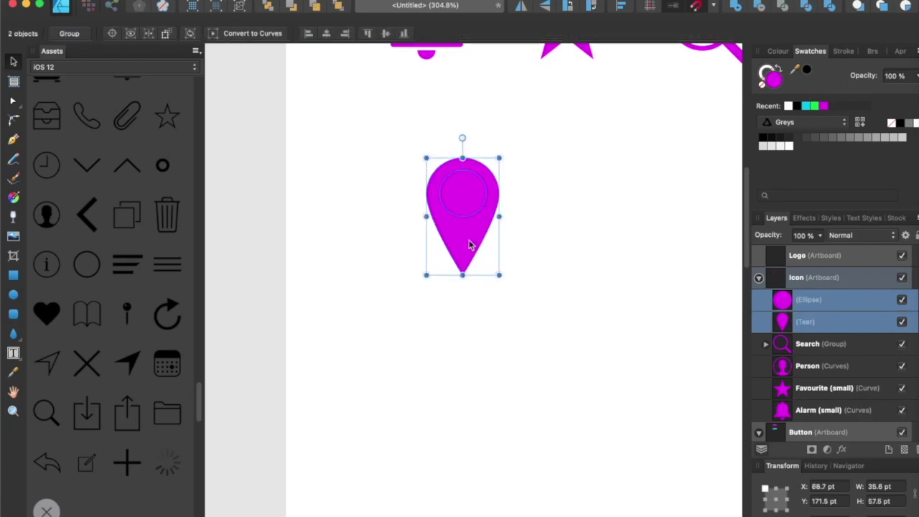
left_click(763, 13)
left_click(539, 226)
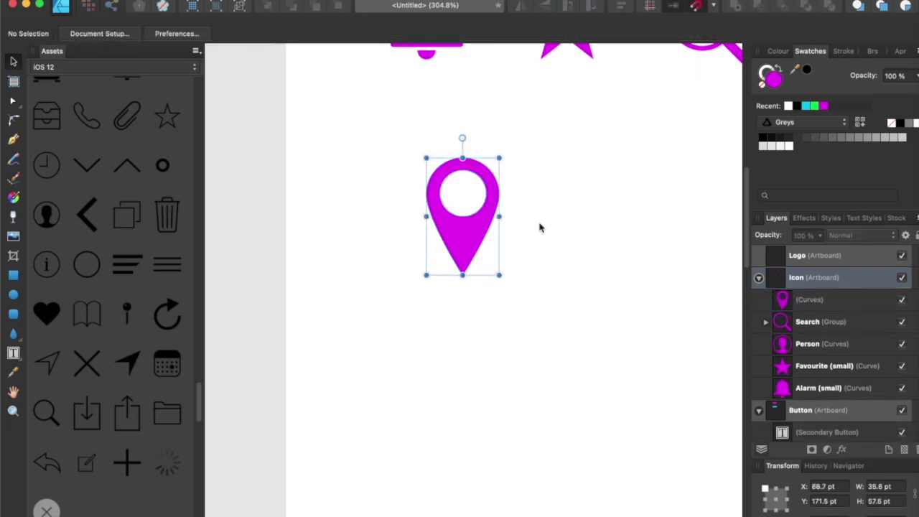
Scale the pin down to about 25.5 × 41.1 pt and place it under the bell.
left_click(448, 248)
left_click_drag(494, 277, 480, 251)
scroll(491, 235, "down", 3)
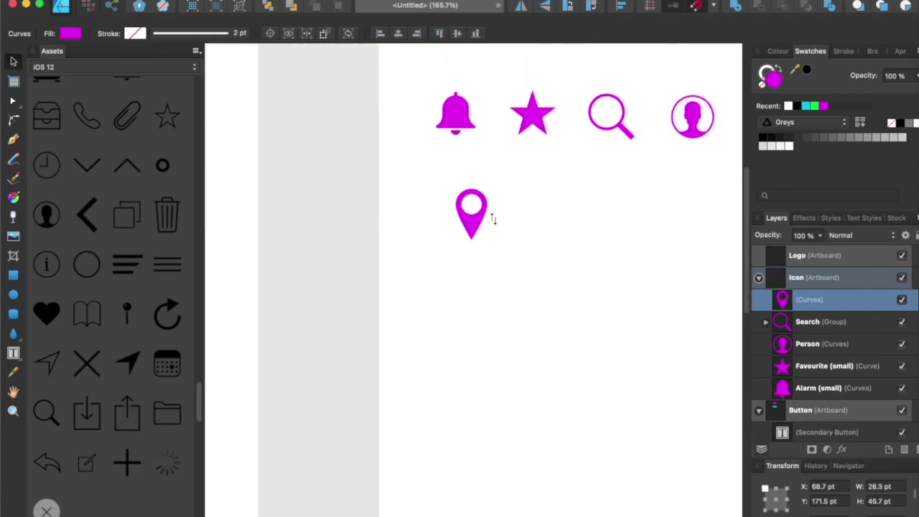
left_click_drag(481, 230, 470, 212)
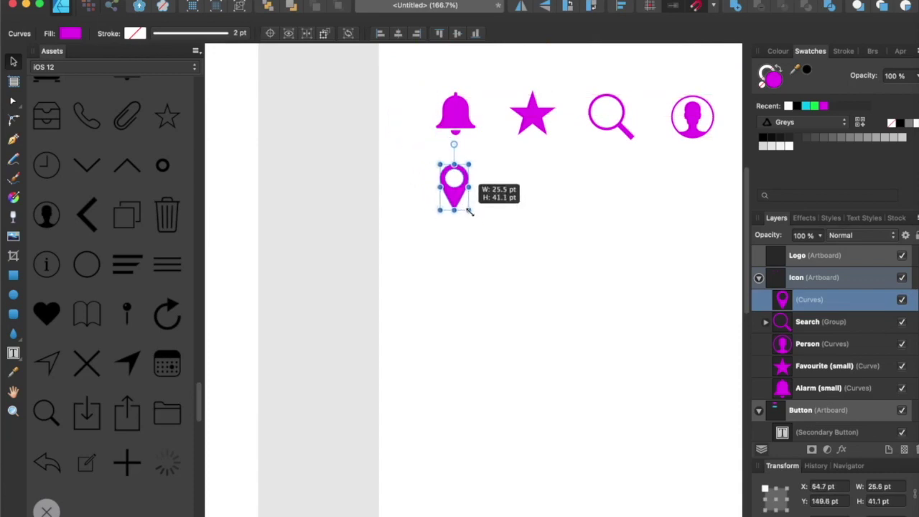
left_click(541, 198)
left_click_drag(536, 205, 437, 237)
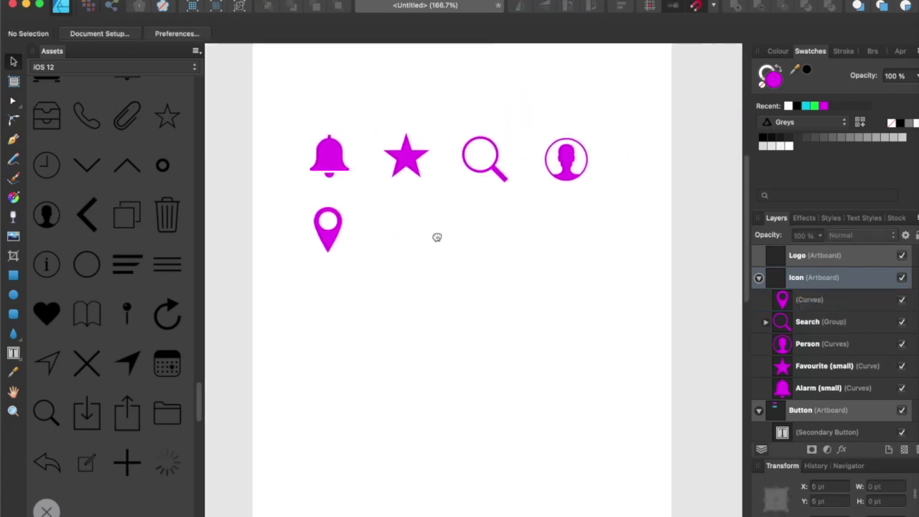
Draw a cog shape beside the pin icon with the Cog Tool.
left_click(14, 334)
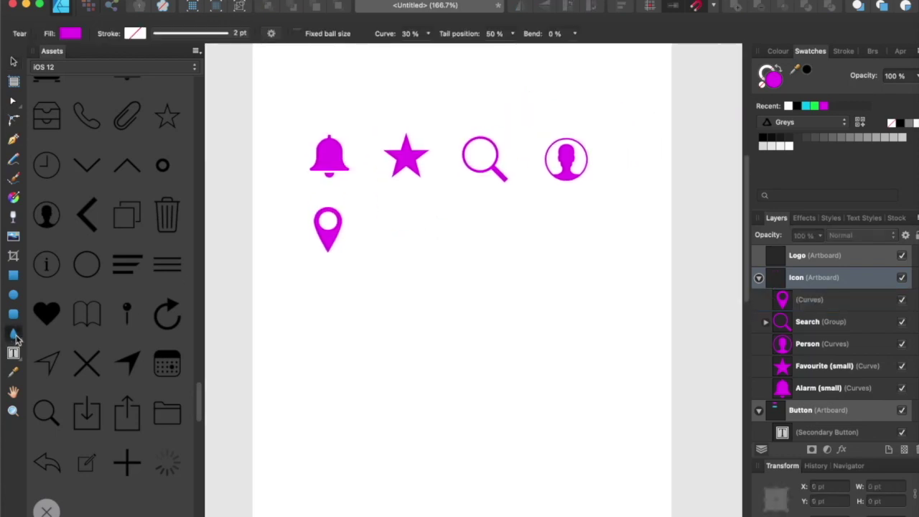
left_click(14, 334)
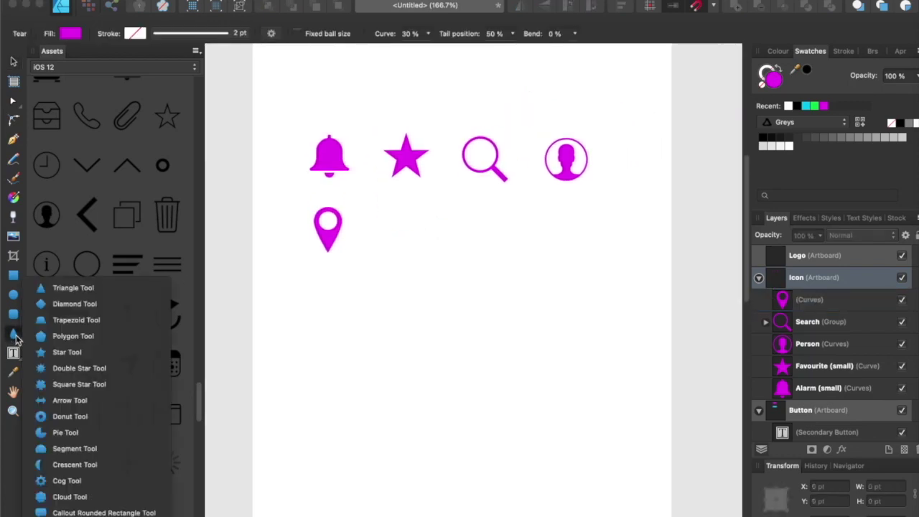
left_click(69, 480)
left_click_drag(389, 207, 438, 252)
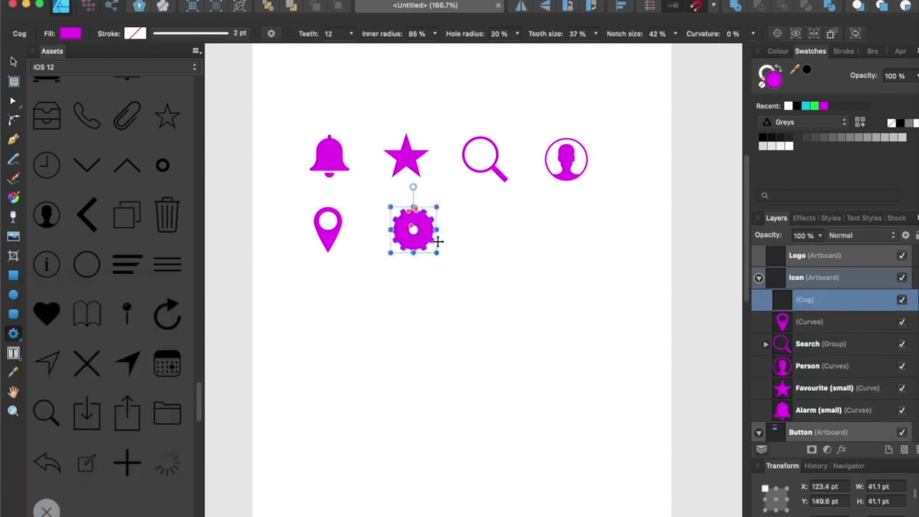
Set the cog to 8 teeth and enlarge its hole radius to 42%.
left_click(333, 34)
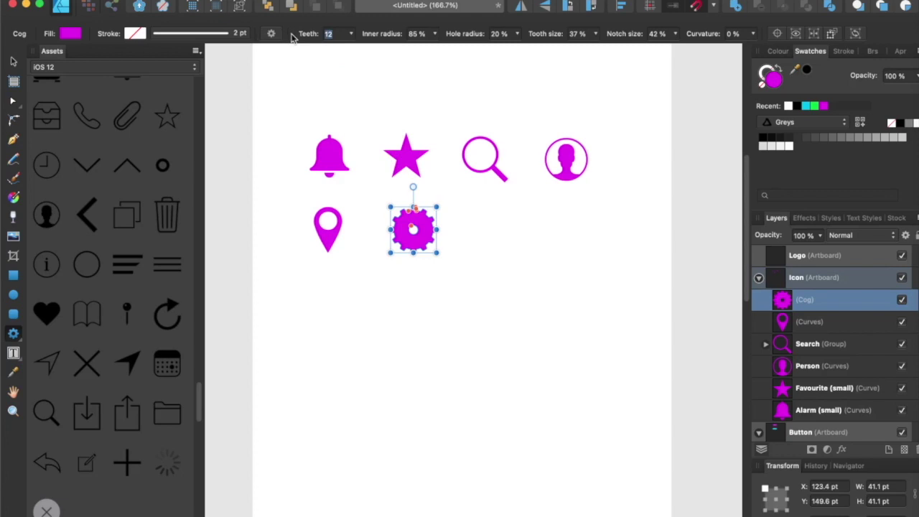
type("8")
key("Tab")
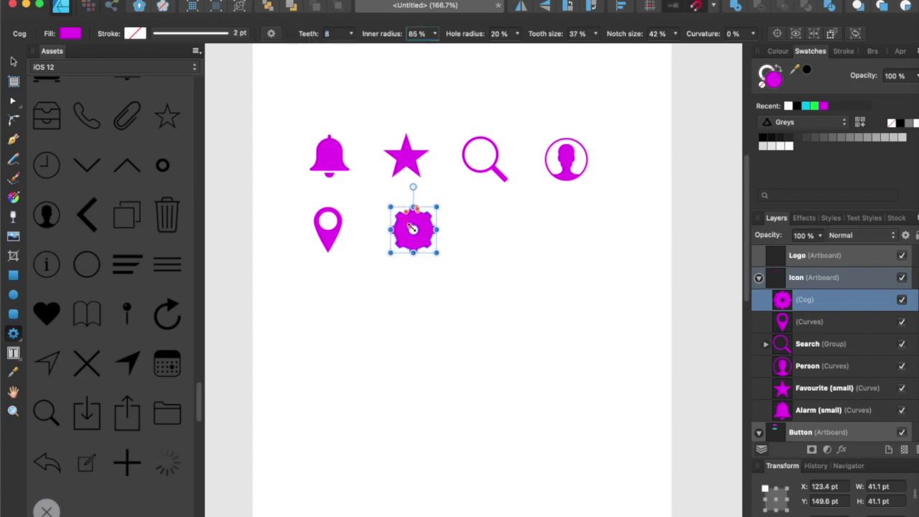
key("Return")
left_click_drag(409, 227, 407, 221)
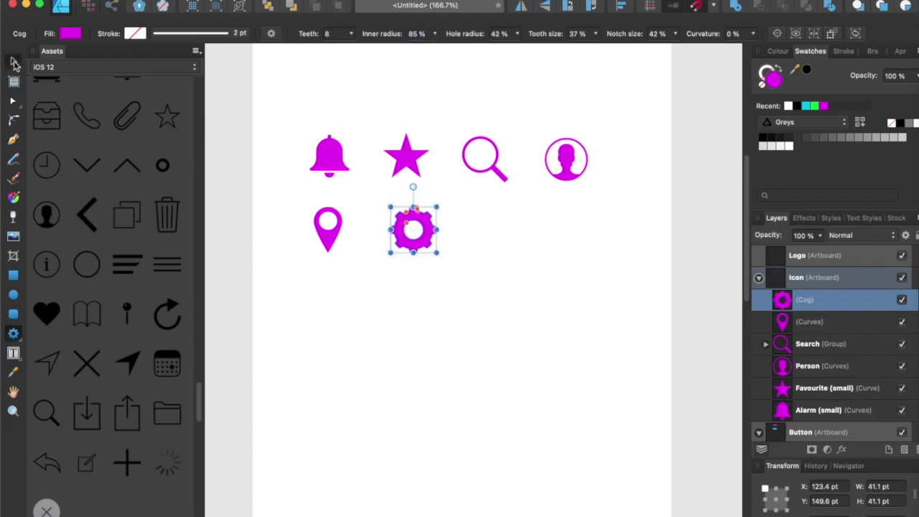
Nudge the cog into line with the pin and deselect it.
left_click(15, 63)
scroll(445, 251, "left", 1)
left_click_drag(444, 250, 435, 264)
scroll(431, 241, "up", 3)
left_click(483, 223)
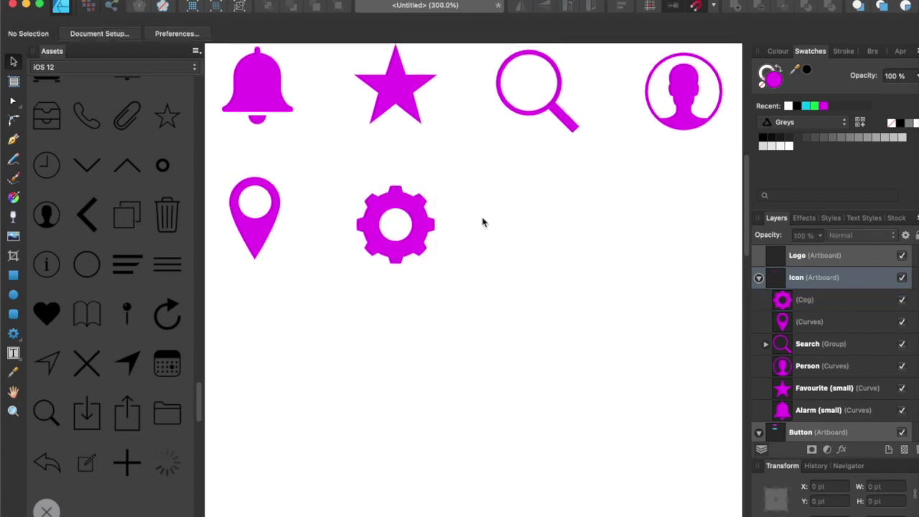
Uncheck Assets under View > Studio and pan to show the Icon and Logo artboards.
scroll(483, 223, "down", 5)
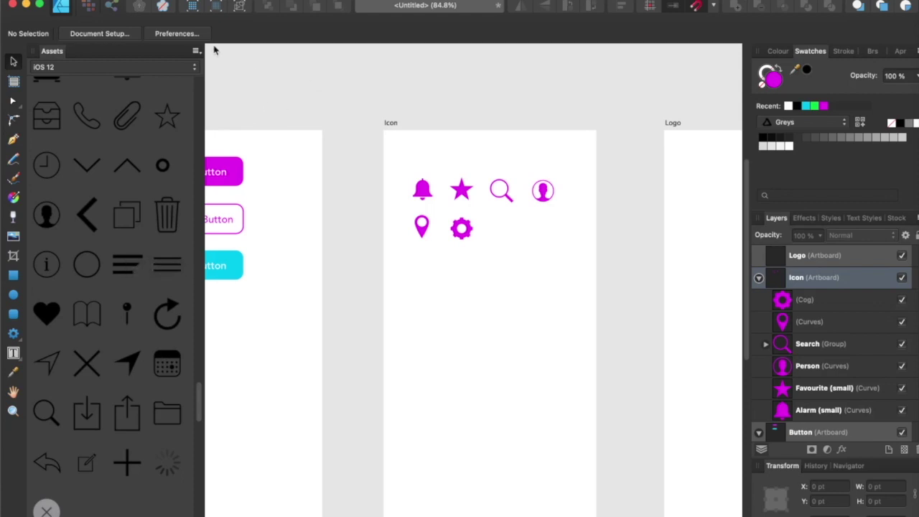
left_click(277, 2)
mouse_move(403, 244)
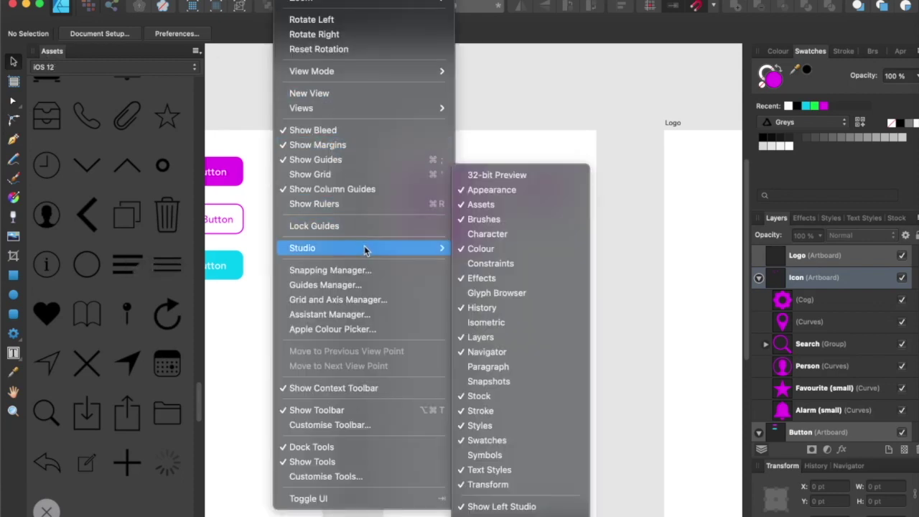
left_click(516, 203)
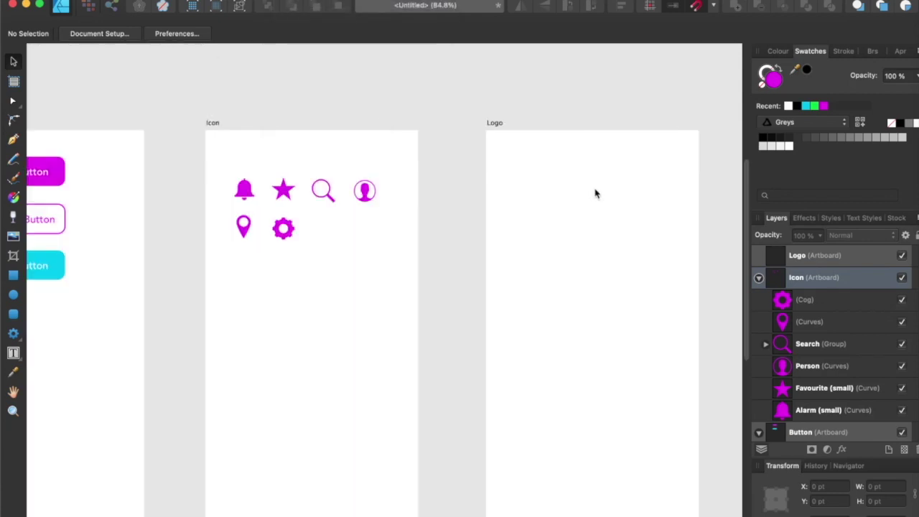
left_click_drag(559, 238, 402, 196)
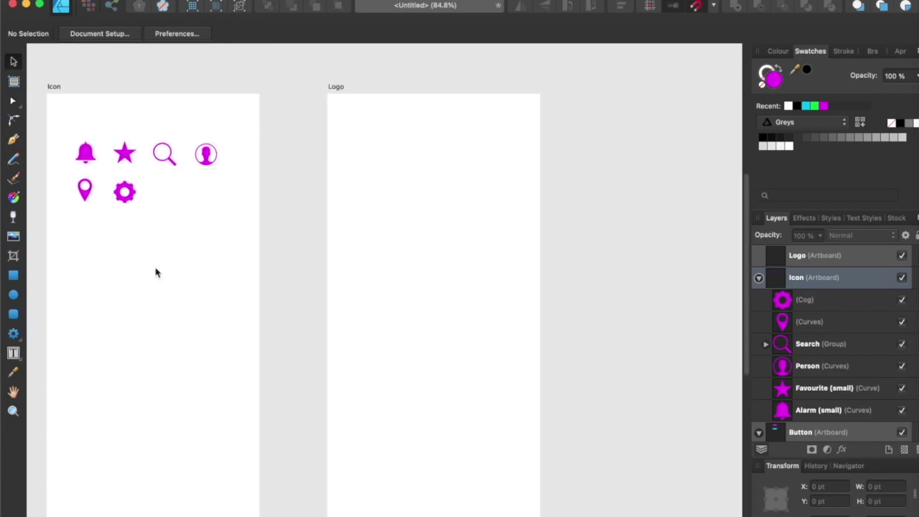
Draw a large magenta circle for the bear's head on the Logo artboard.
left_click(13, 295)
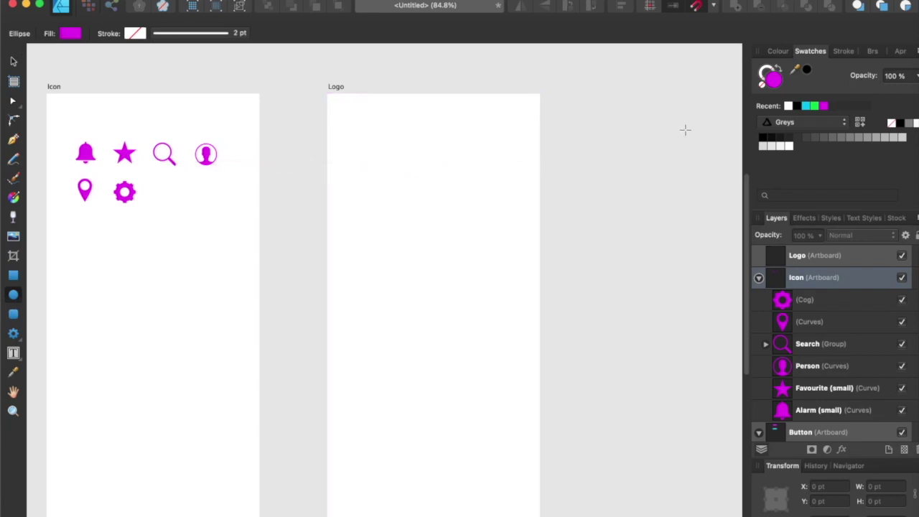
left_click_drag(356, 145, 433, 218)
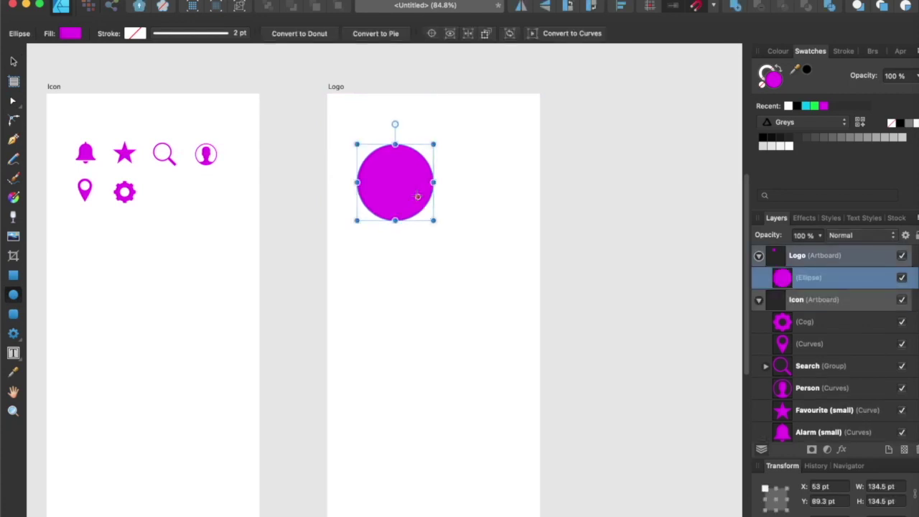
key("v")
left_click_drag(406, 186, 414, 191)
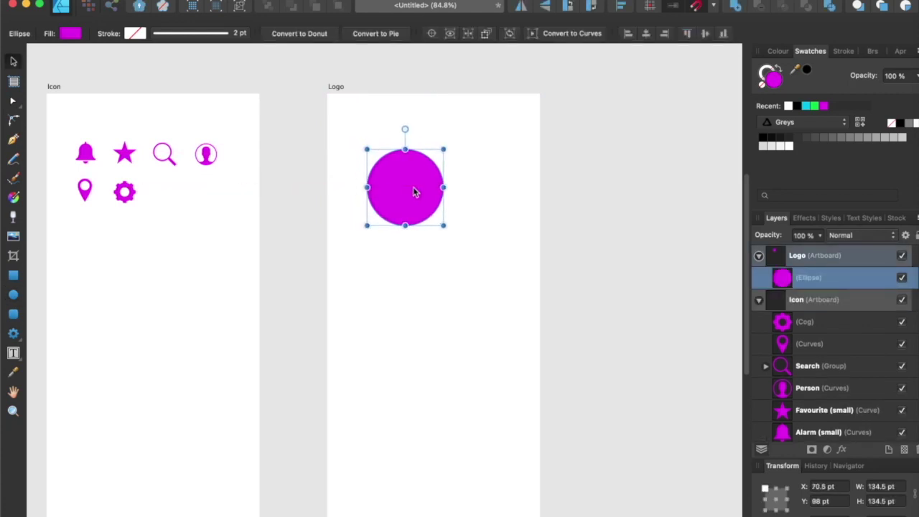
scroll(414, 191, "up", 5)
scroll(402, 180, "up", 3)
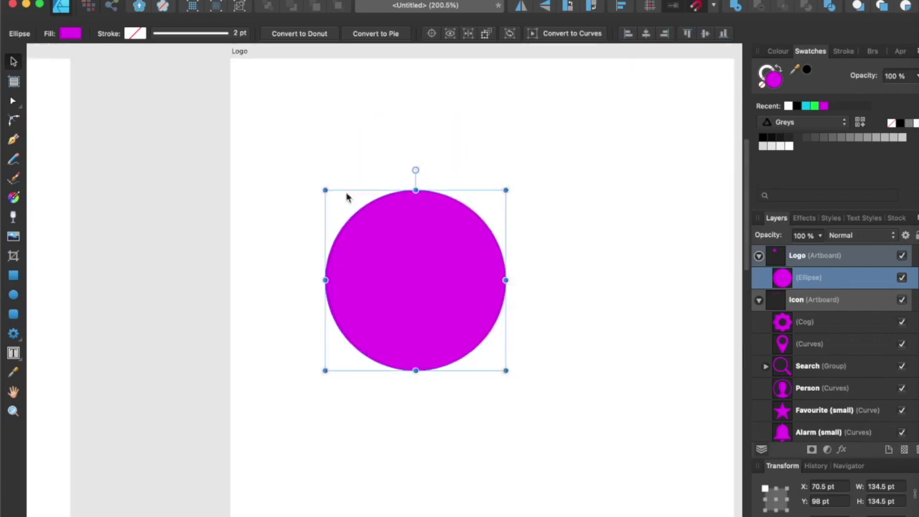
Add ear circles with cyan inner ears at both top corners and merge them into the head.
left_click(13, 294)
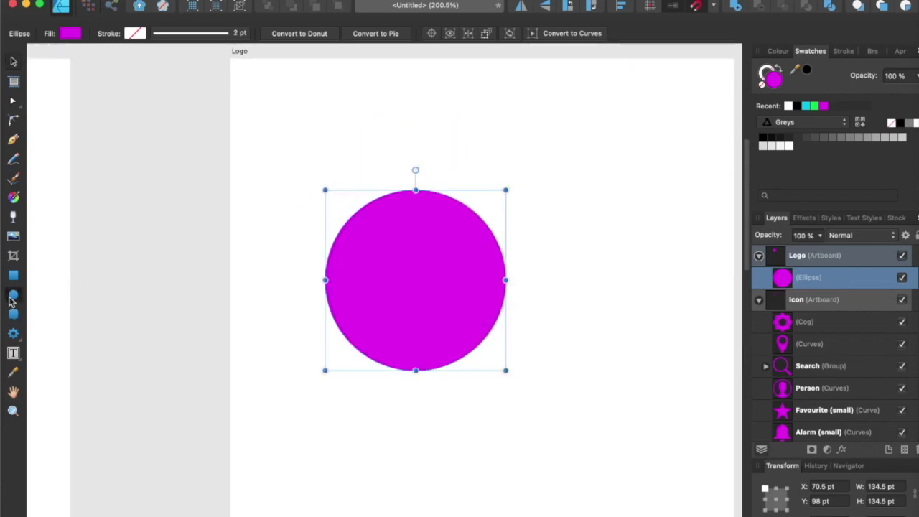
mouse_move(406, 247)
left_mouse_down()
mouse_move(319, 158)
mouse_move(421, 237)
left_mouse_up()
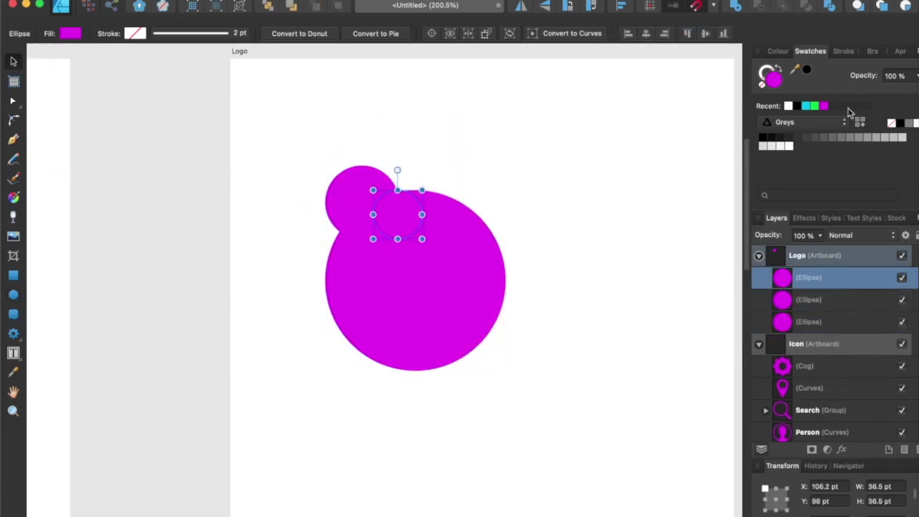
left_click(413, 272)
mouse_move(412, 273)
left_mouse_down()
mouse_move(489, 271)
mouse_move(420, 273)
left_mouse_up()
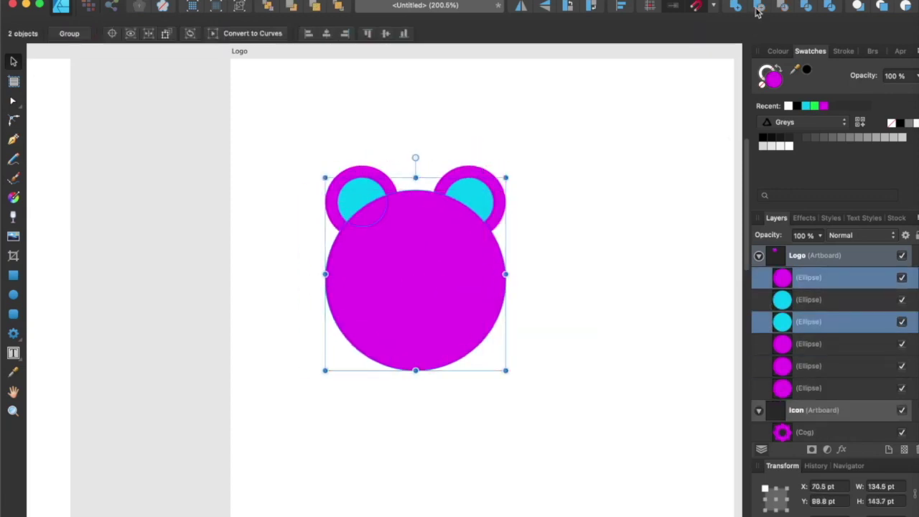
left_click(736, 5)
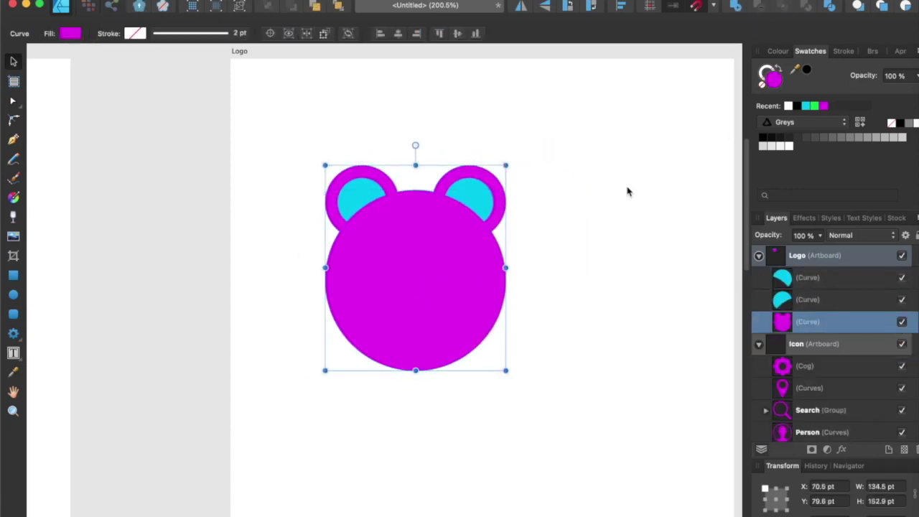
Draw cyan eyes, a small nose and a crescent smile on the bear's face.
key("m")
mouse_move(379, 235)
left_mouse_down()
mouse_move(393, 267)
mouse_move(444, 251)
left_mouse_up()
left_click(13, 295)
left_click_drag(405, 281, 426, 296)
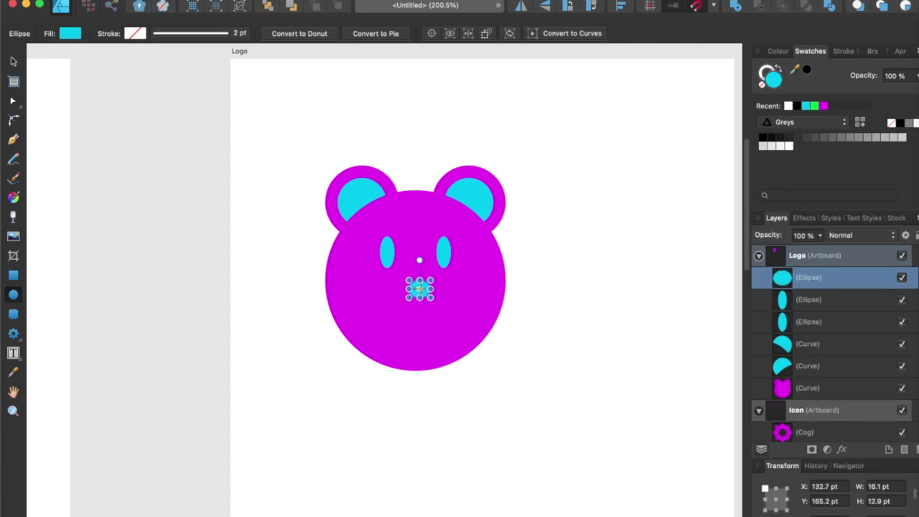
left_click(13, 333)
left_click(62, 462)
left_click_drag(361, 294, 464, 399)
mouse_move(415, 294)
left_mouse_down()
mouse_move(415, 245)
mouse_move(464, 263)
mouse_move(572, 257)
left_mouse_up()
Duplicate the bear and recolour the copy with a cyan body and magenta features.
key("ctrl+g")
left_click(806, 106)
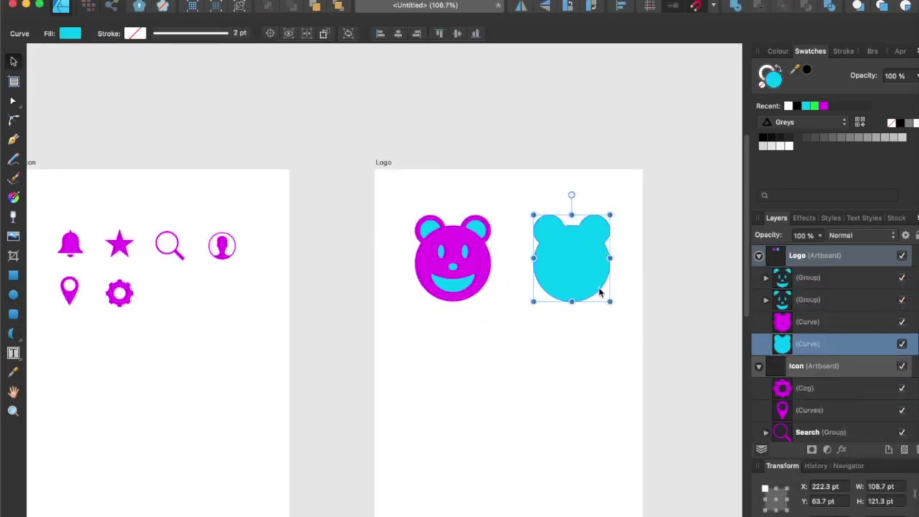
left_click(823, 106)
left_click(487, 234)
Duplicate the bear below the original as the black variant with white features.
left_click_drag(487, 234, 496, 380)
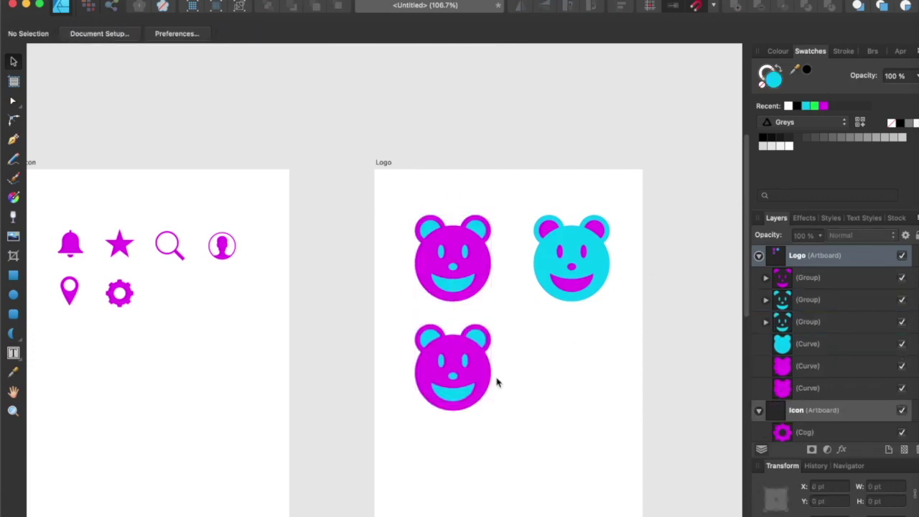
left_click_drag(540, 410, 542, 303)
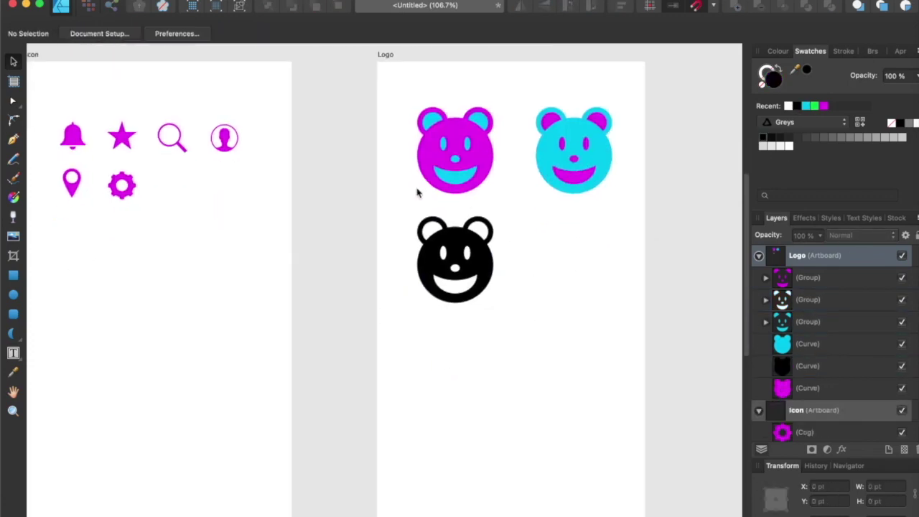
left_click_drag(400, 213, 545, 330)
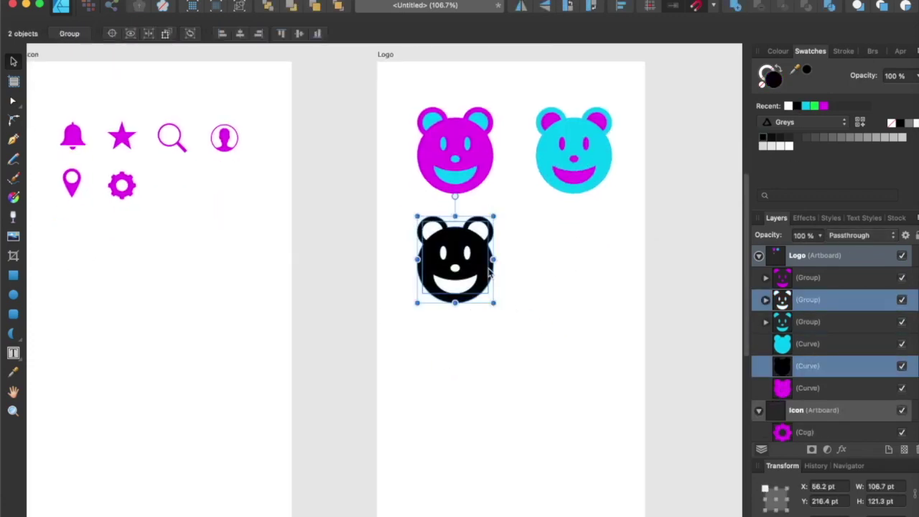
Copy the black bear to its right and fill its body red from the Colours palette.
left_click_drag(476, 267, 595, 263)
left_click(651, 259)
left_click(611, 262)
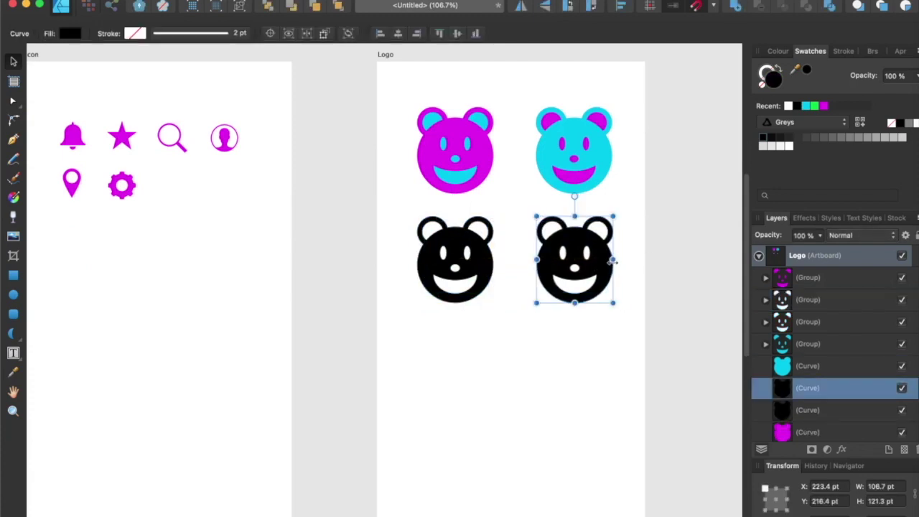
left_click(785, 123)
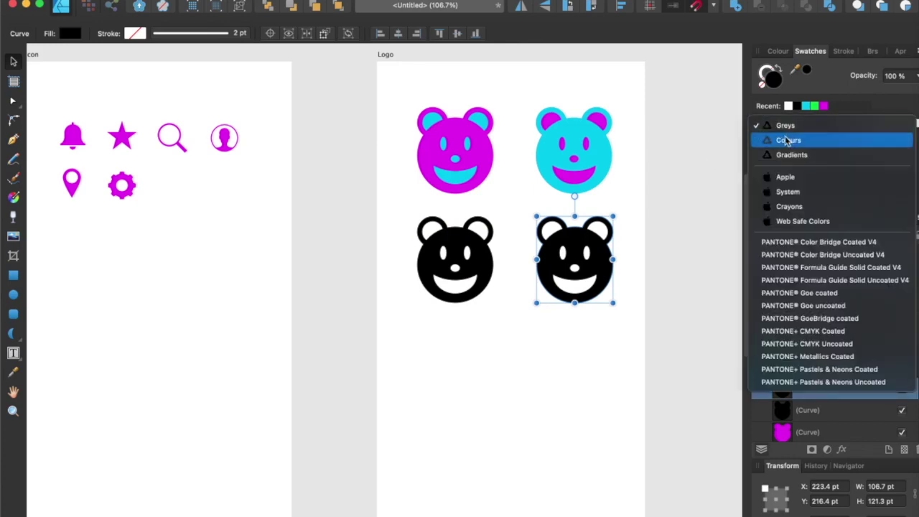
left_click(788, 141)
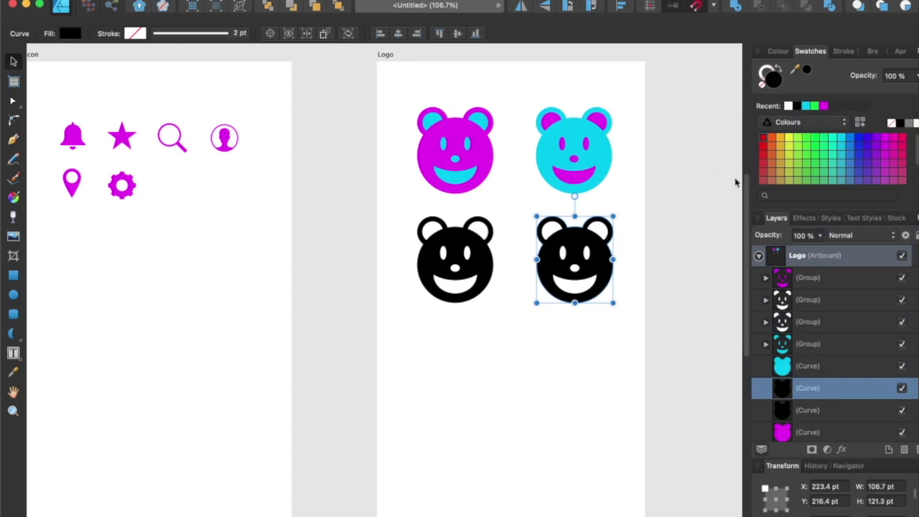
left_click(764, 141)
left_click(670, 252)
left_click(603, 265)
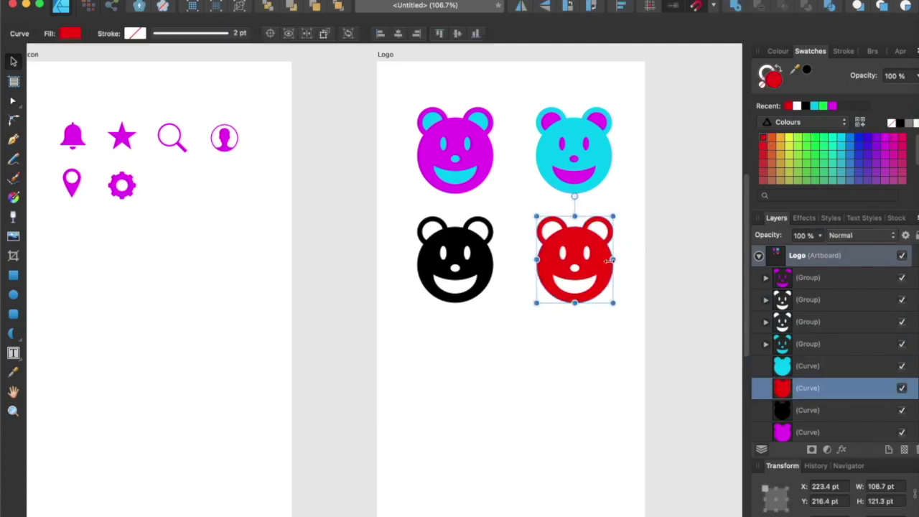
scroll(493, 272, "down", 5)
Read the red's hex value in the Colour Chooser.
scroll(560, 335, "left", 5)
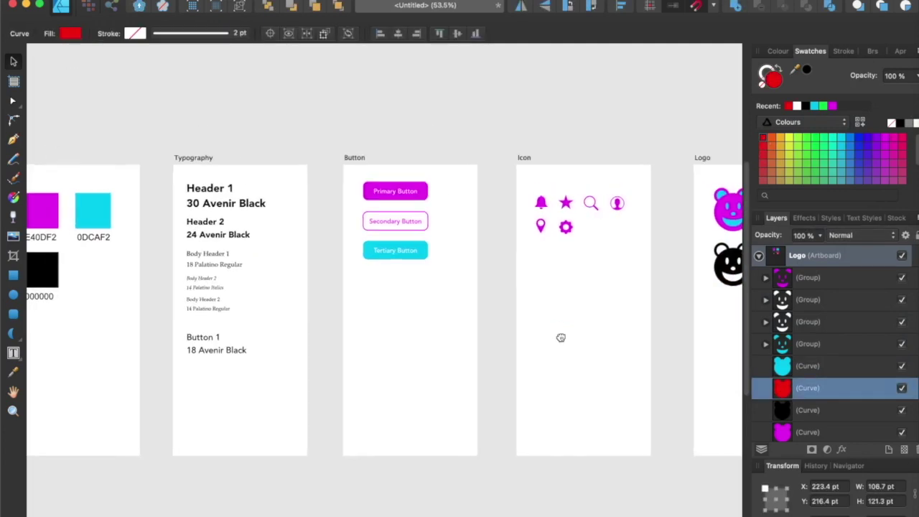
left_click_drag(560, 335, 432, 347)
double_click(777, 82)
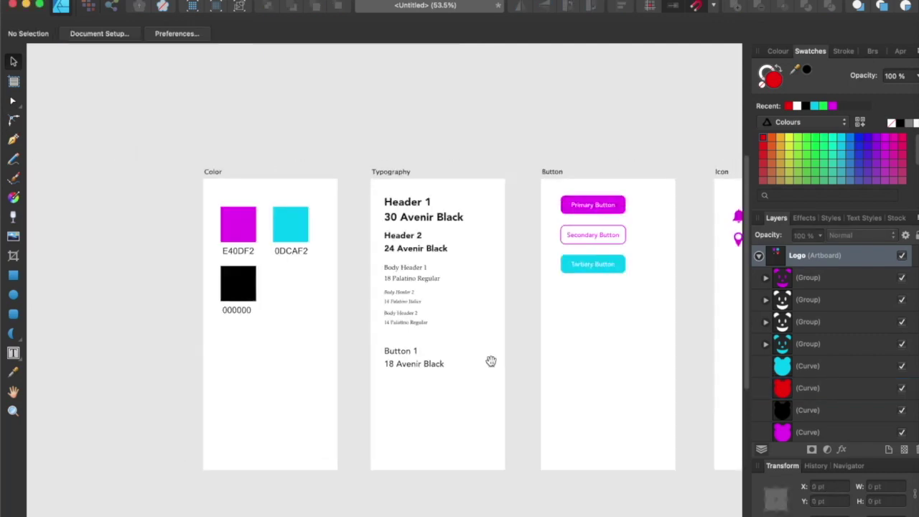
Duplicate the black swatch to its right, fill it red and label it F20D0D.
left_click_drag(238, 283, 290, 283)
scroll(290, 283, "up", 3)
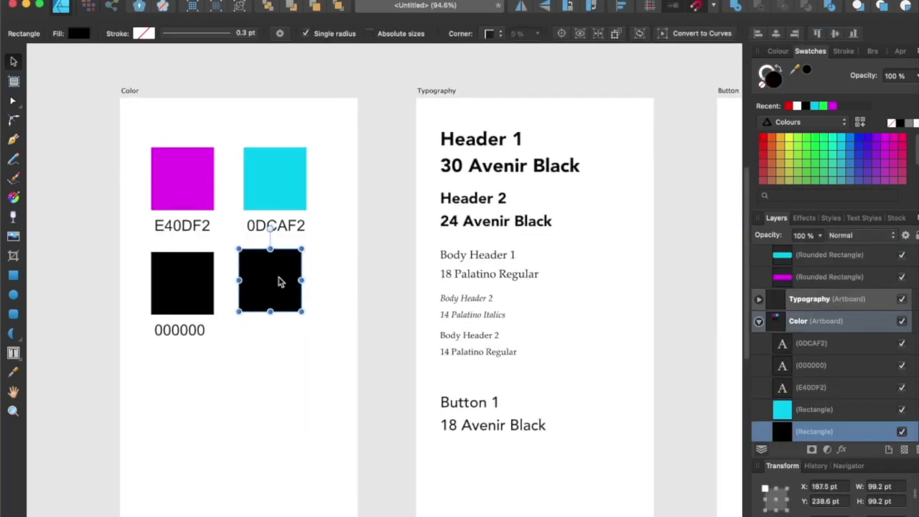
key("super+shift+v")
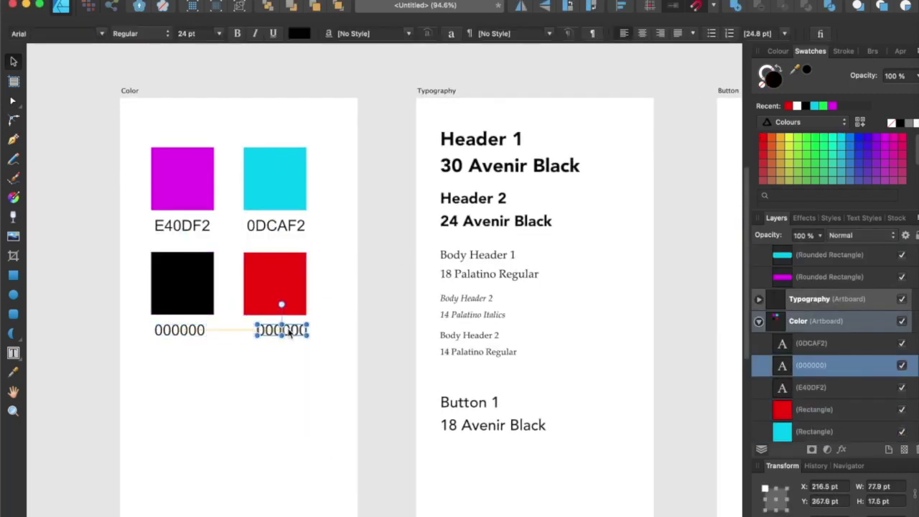
type("F20D0D")
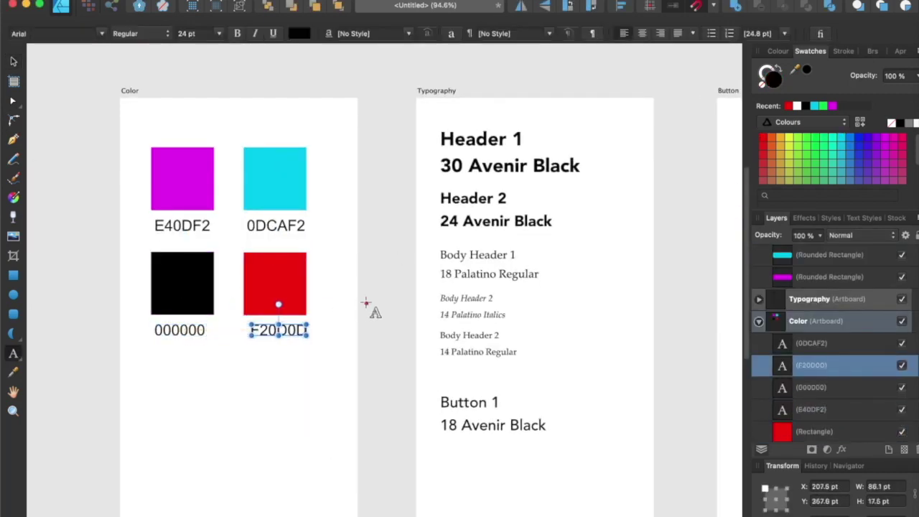
key("Escape")
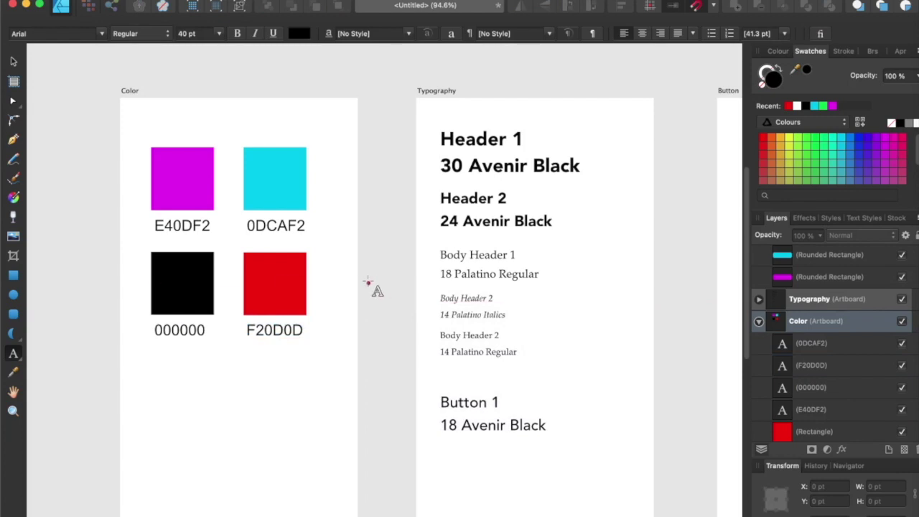
scroll(367, 282, "down", 5)
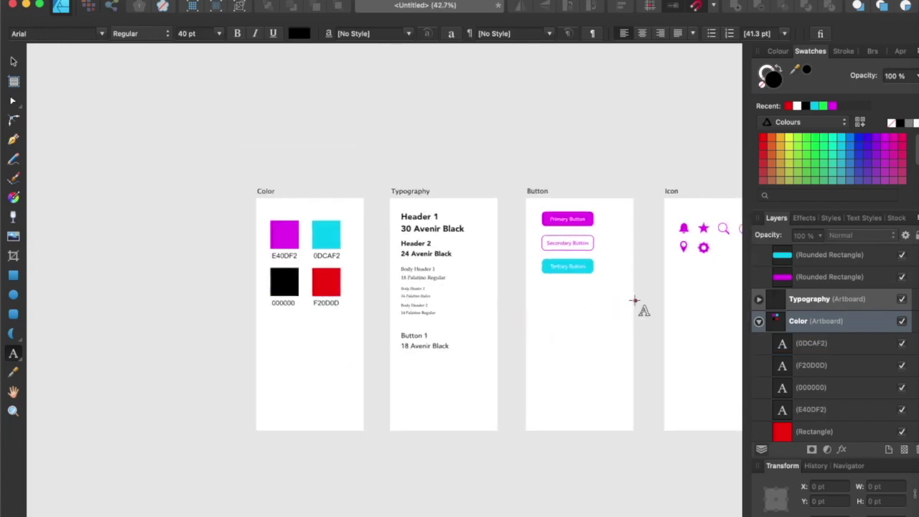
Hide the UI with Tab, then zoom and centre the Color-to-Logo artboard row on screen.
left_click_drag(642, 300, 470, 291)
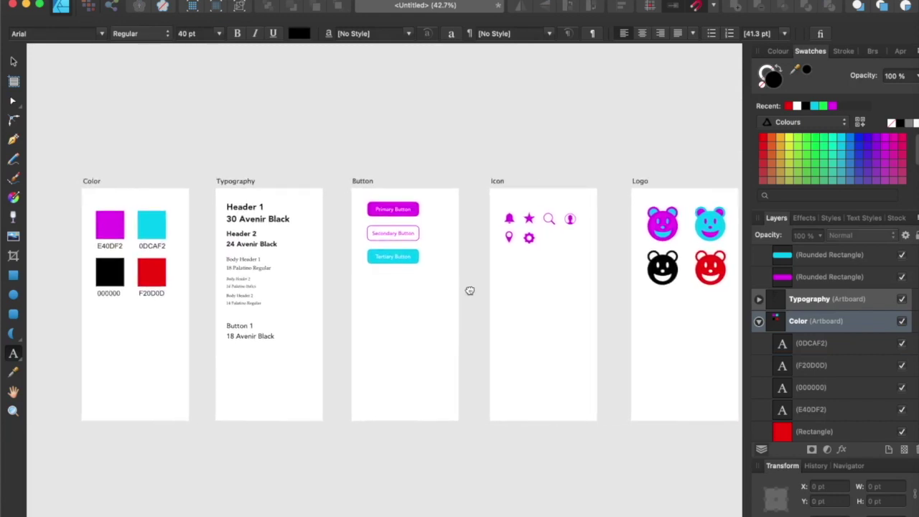
key("Tab")
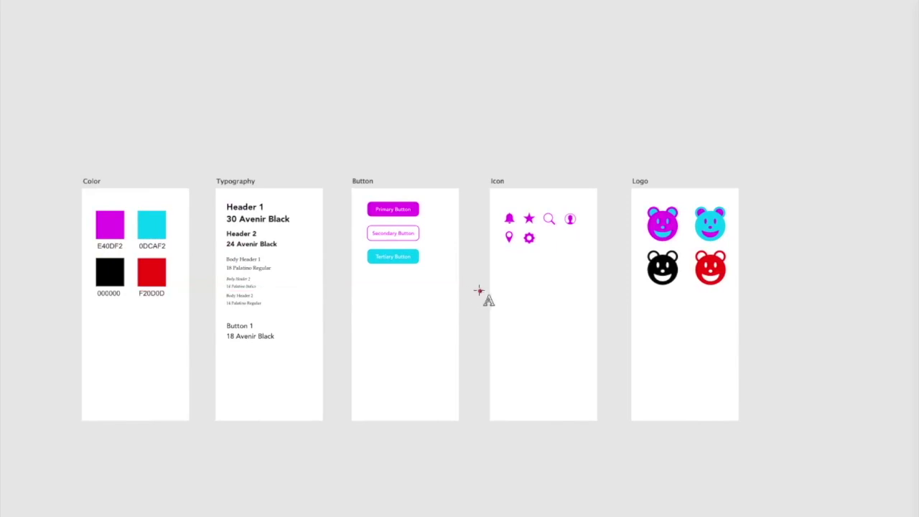
scroll(495, 287, "up", 3)
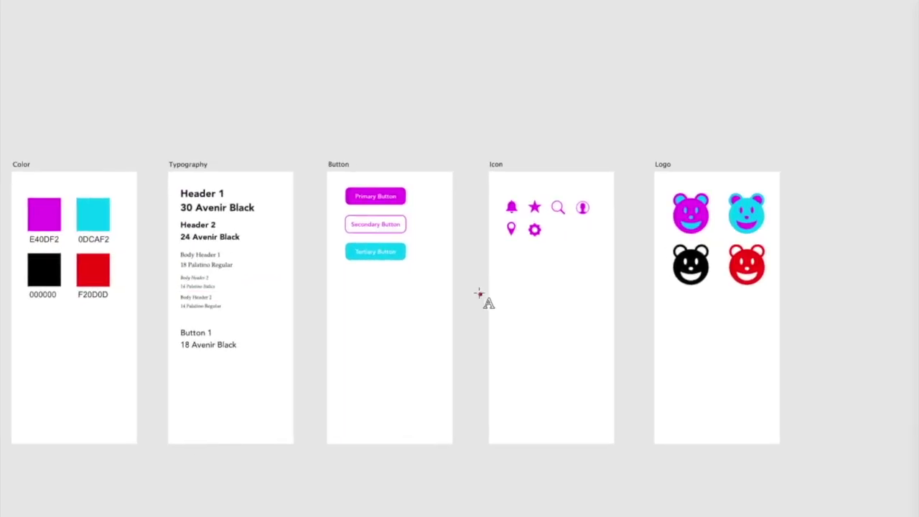
left_click_drag(457, 309, 525, 256)
key("t")
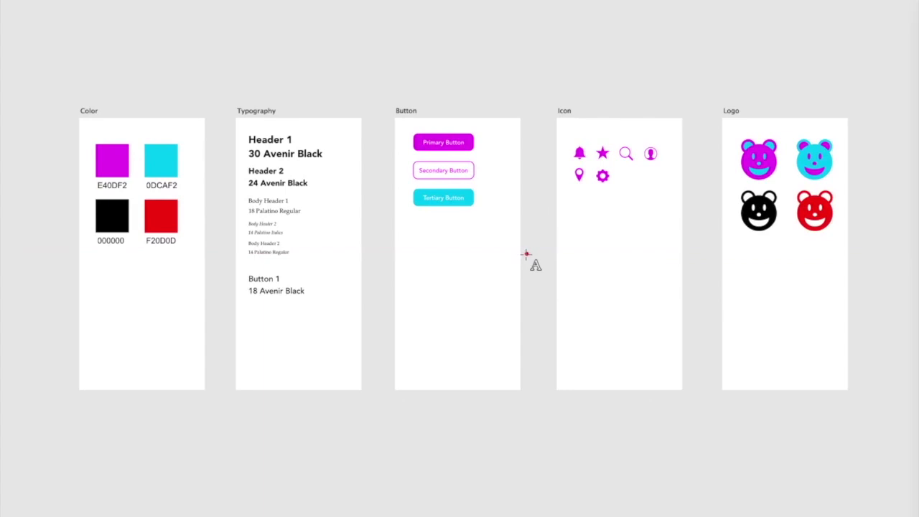
scroll(526, 254, "up", 2)
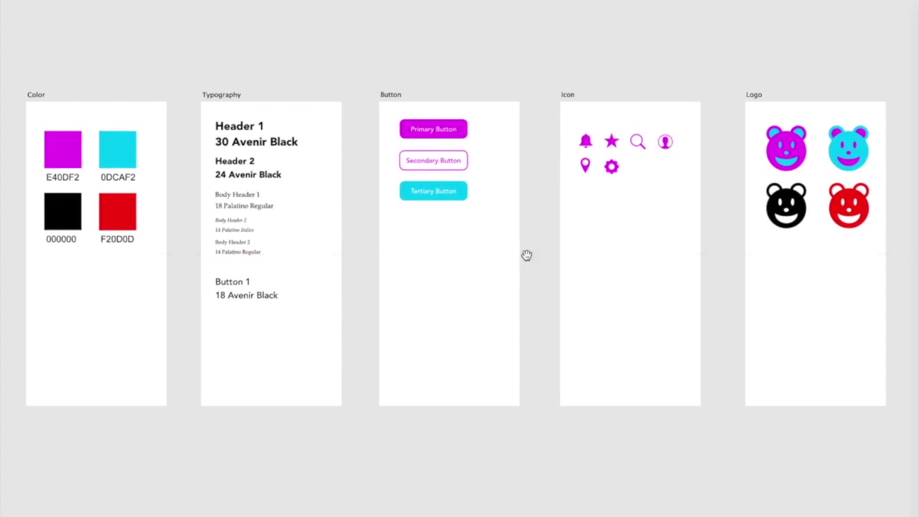
left_click_drag(527, 257, 527, 267)
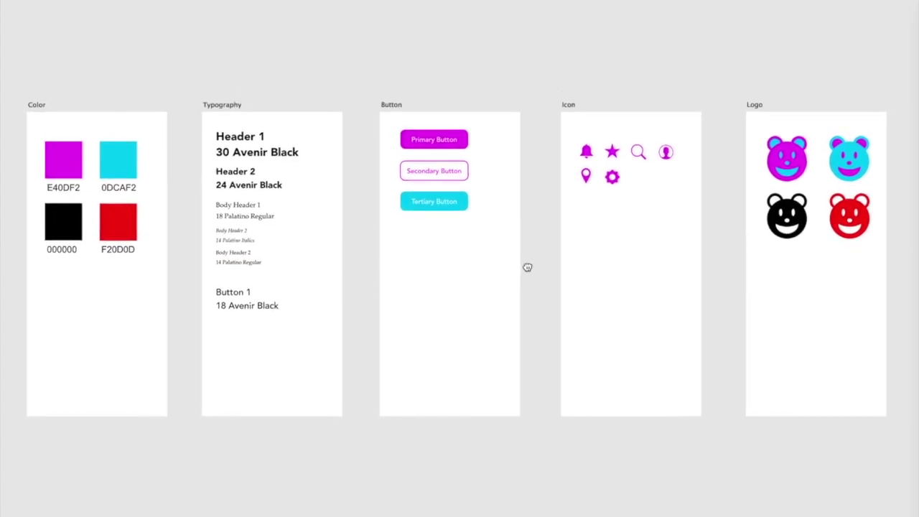